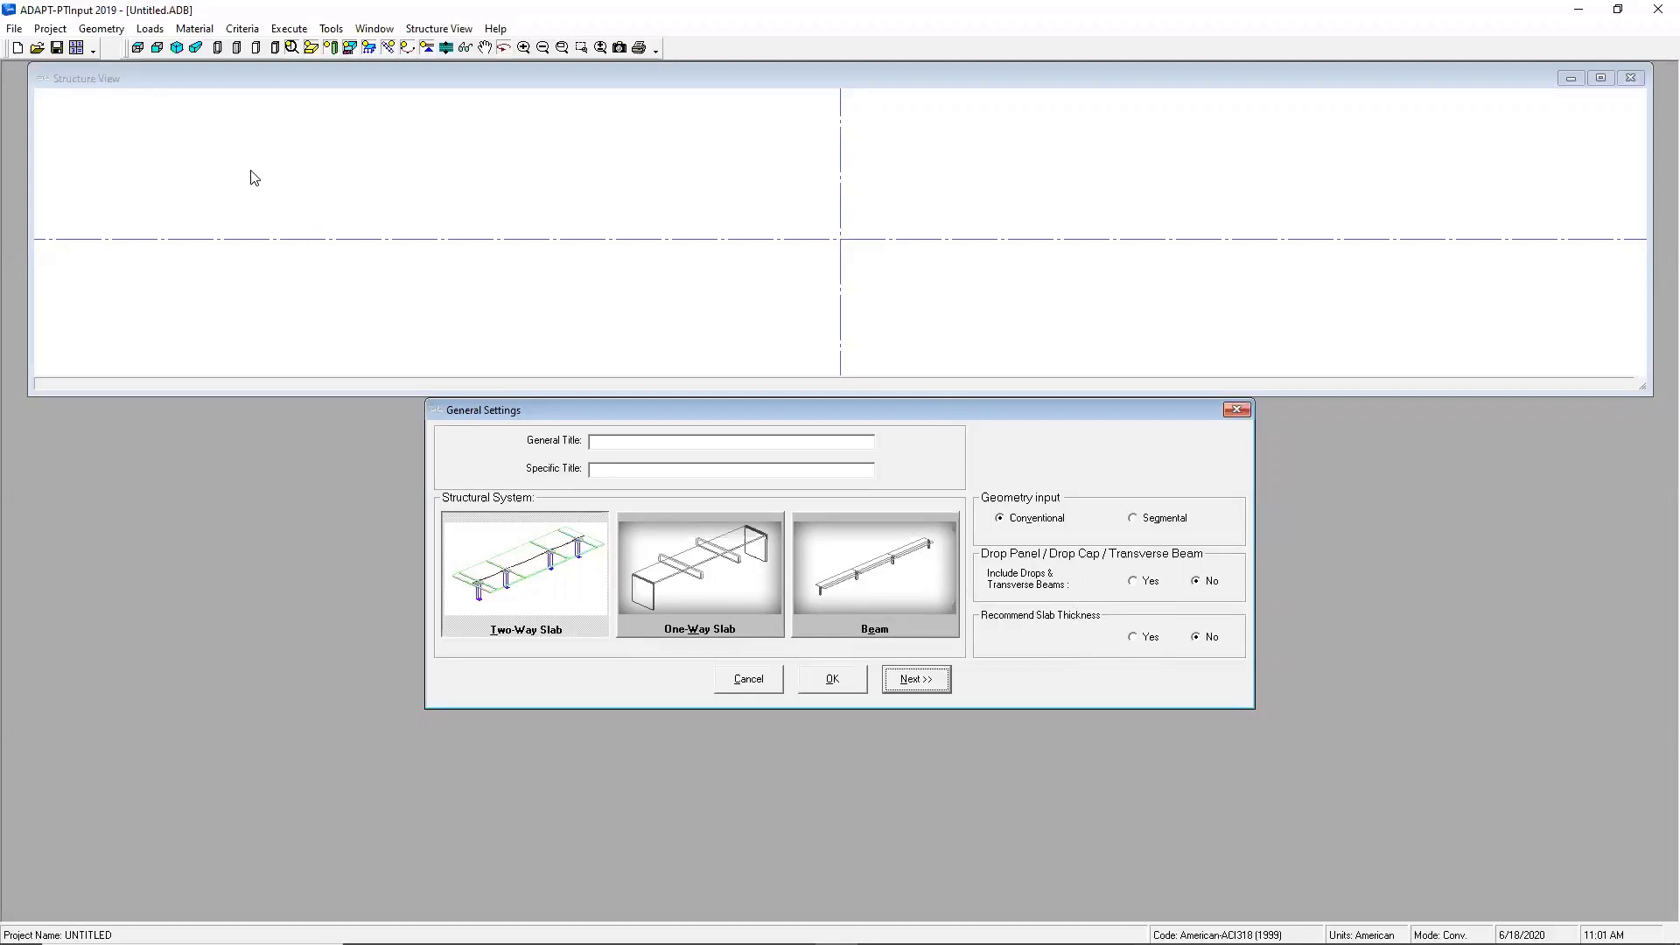
left_click(331, 31)
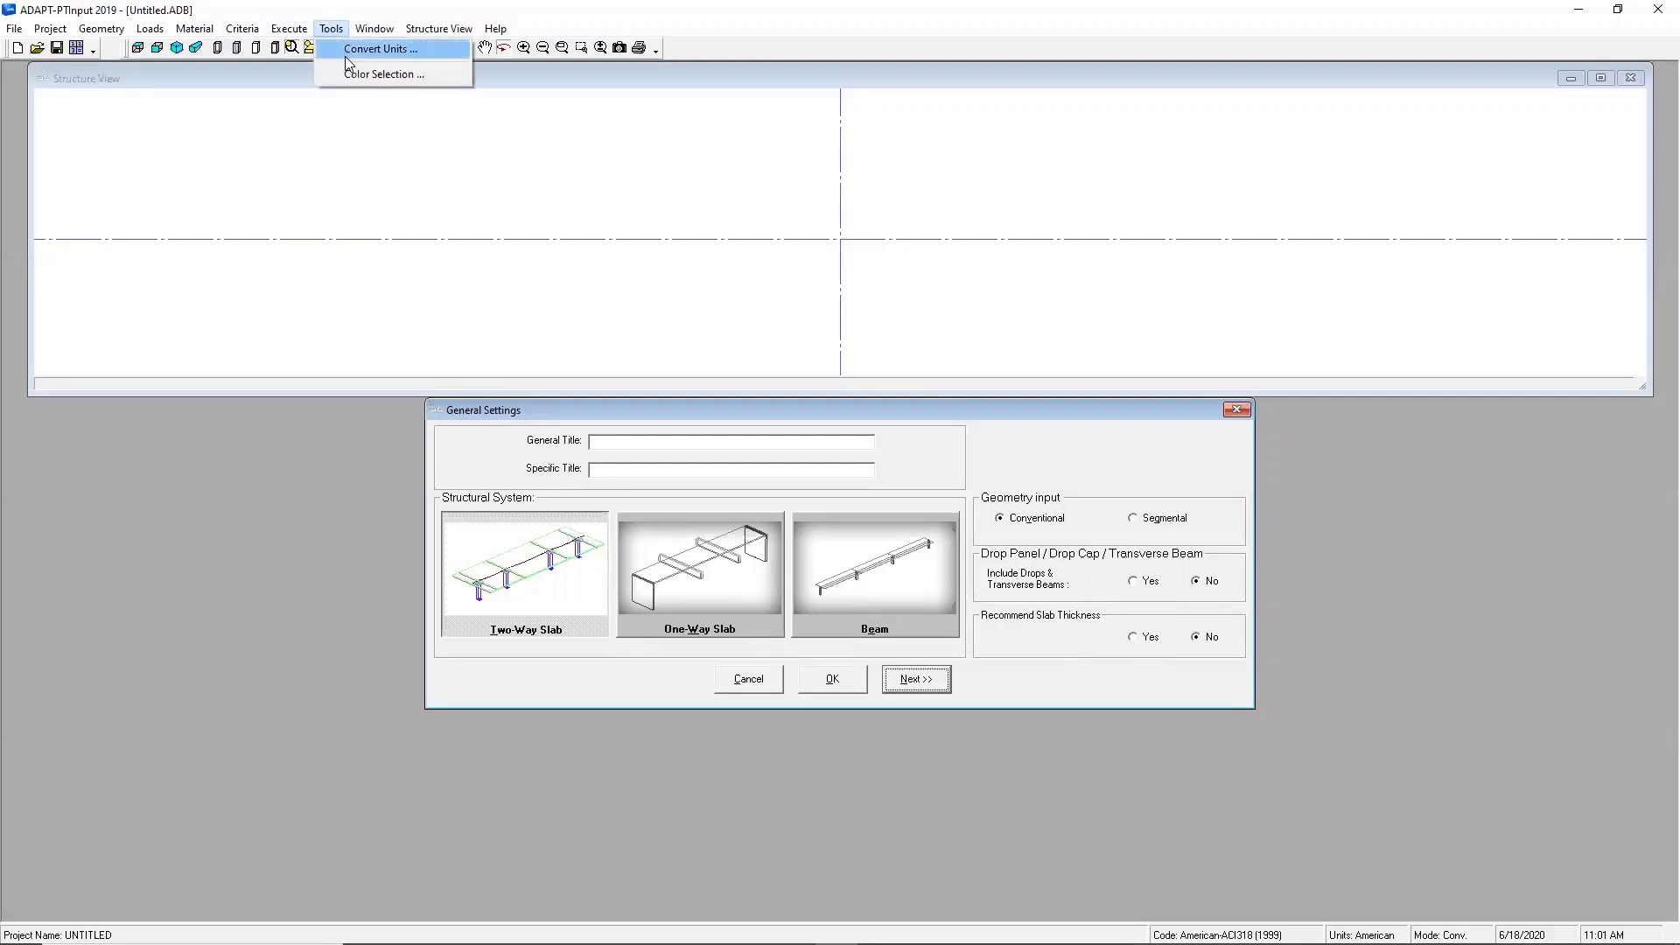
left_click(349, 53)
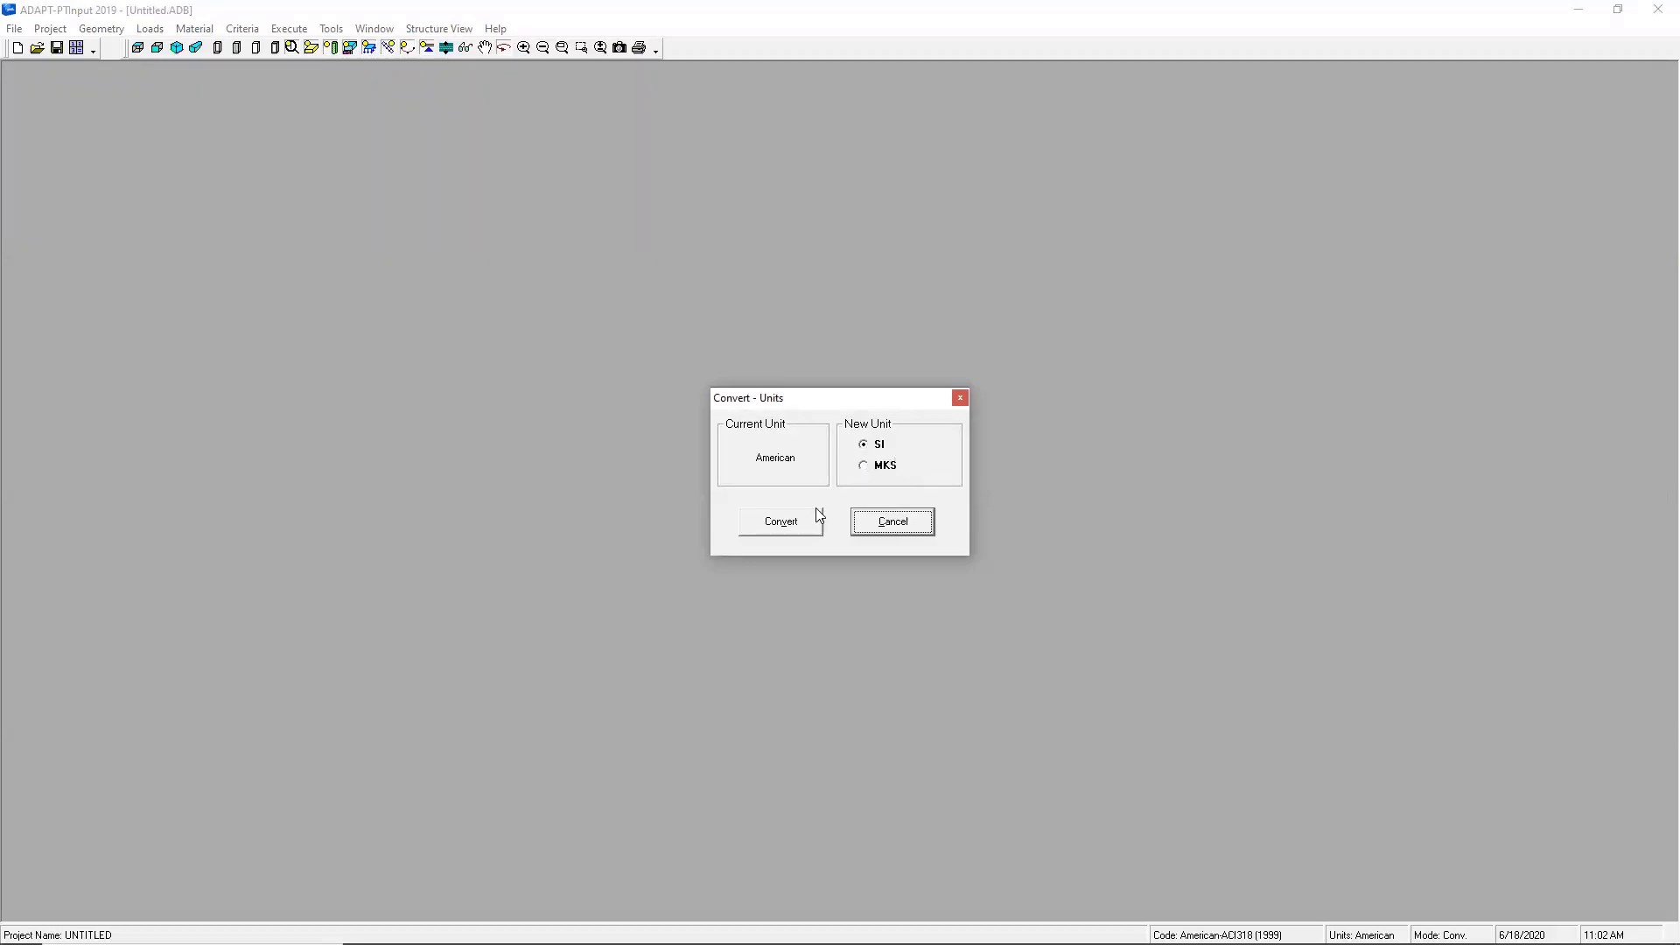
left_click(884, 526)
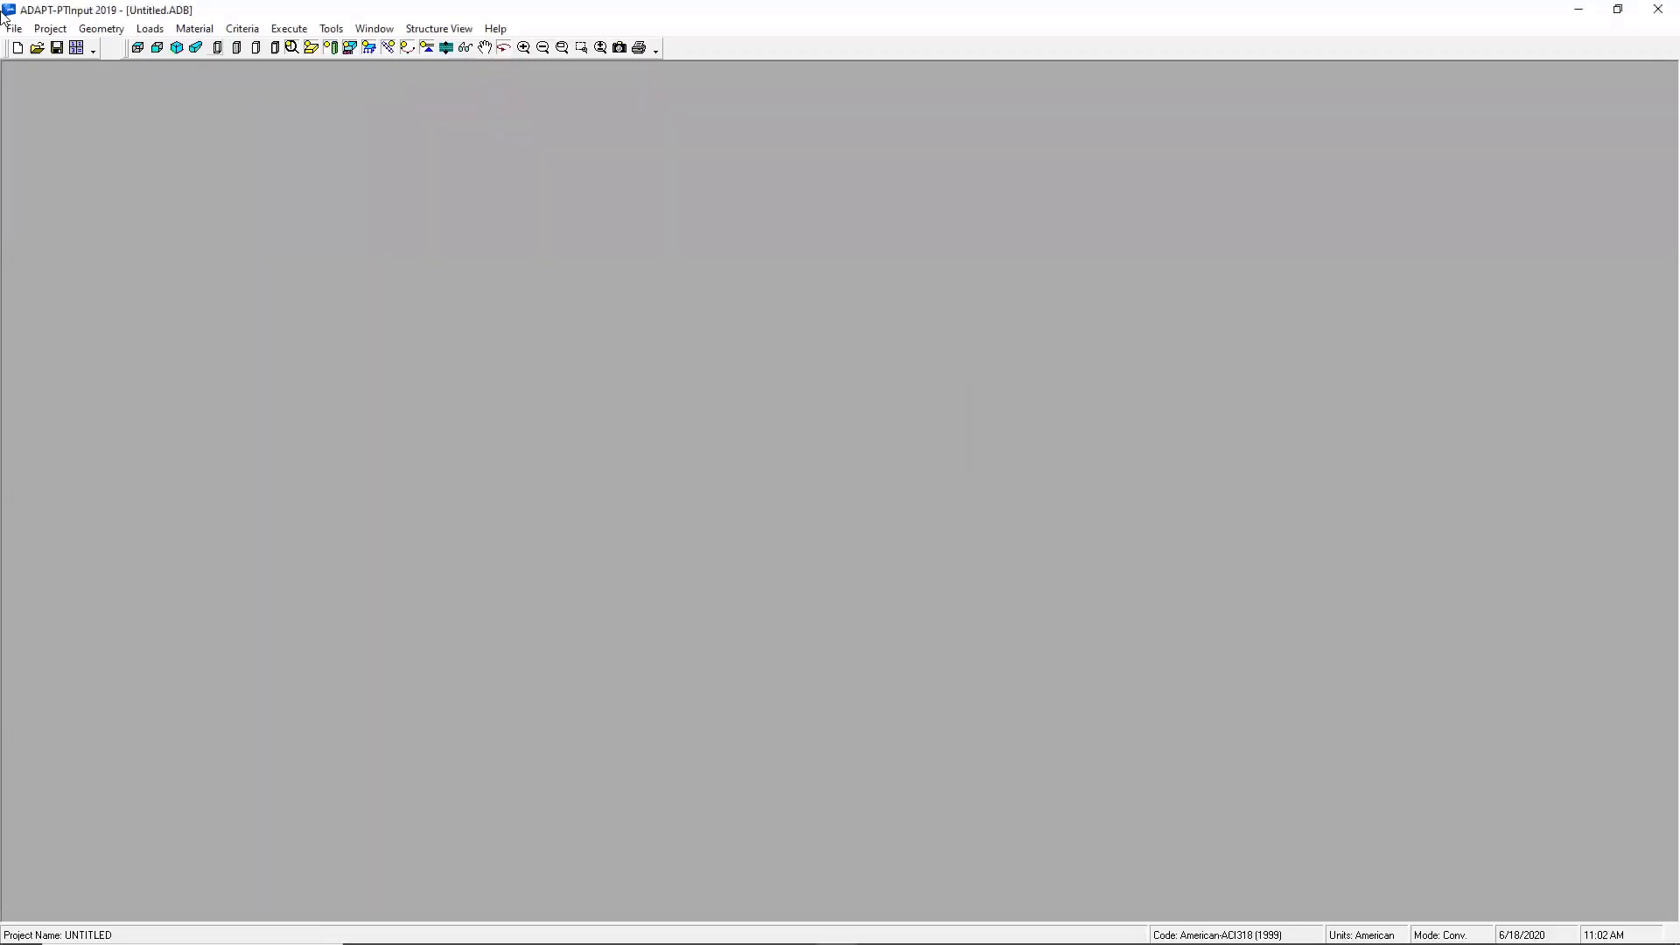
Start a new project and click into the general and specific title fields
left_click(17, 51)
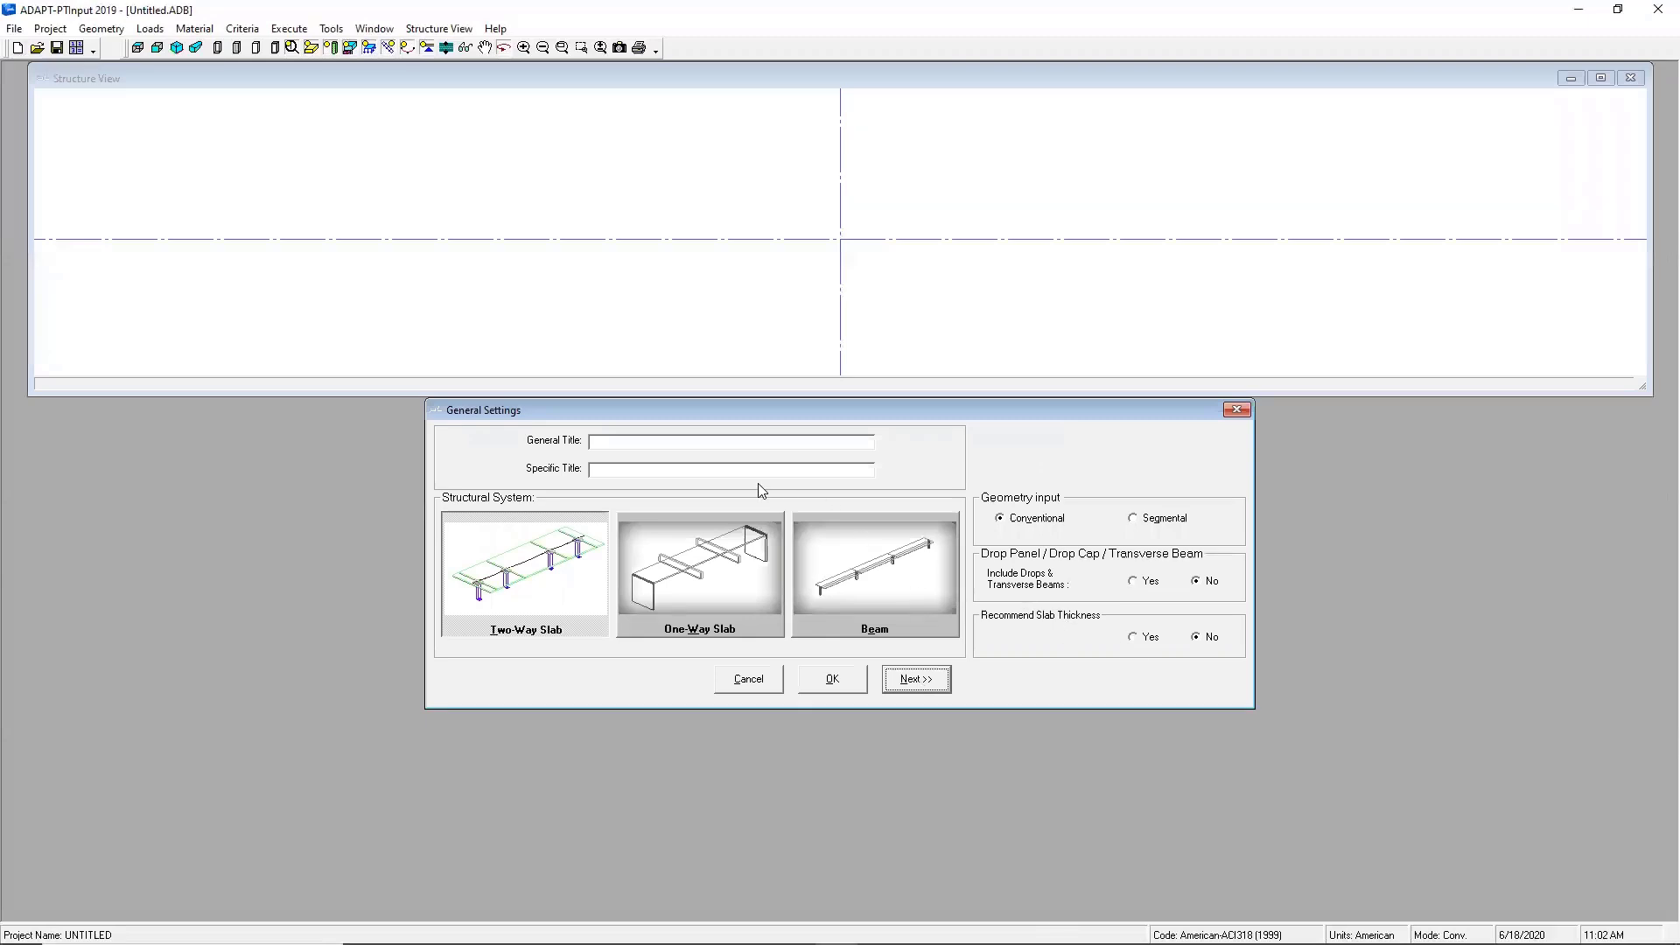
left_click(611, 438)
left_click(645, 468)
Compare the slab options, settle on Beam as the structural system, and continue
left_click(679, 612)
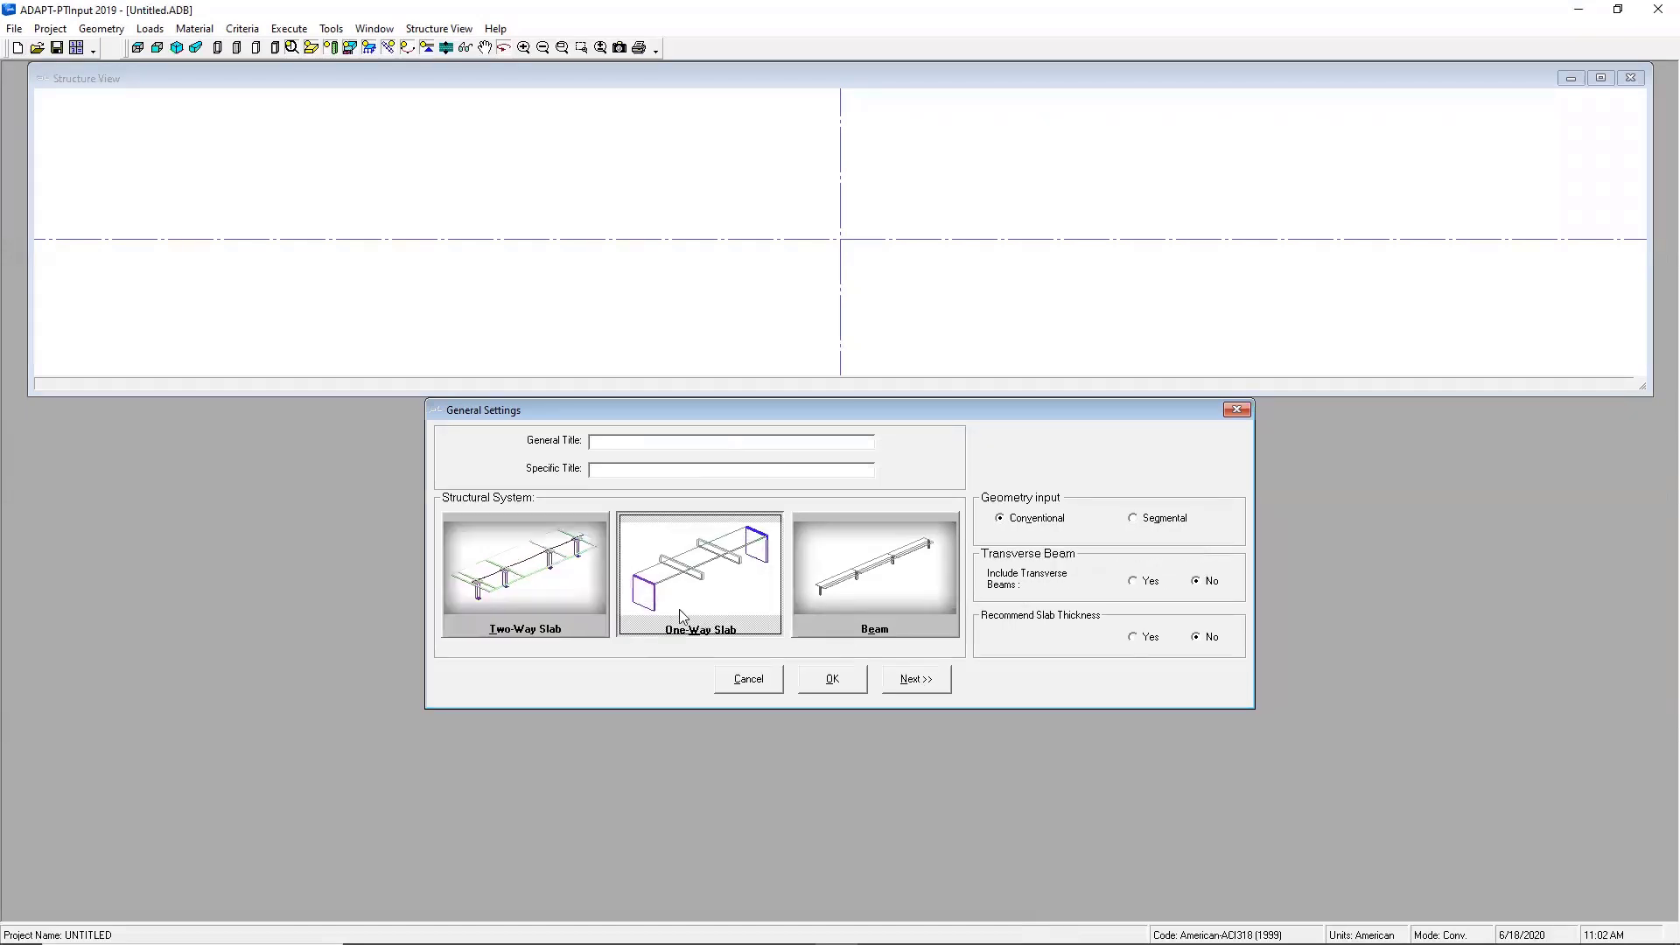
left_click(889, 607)
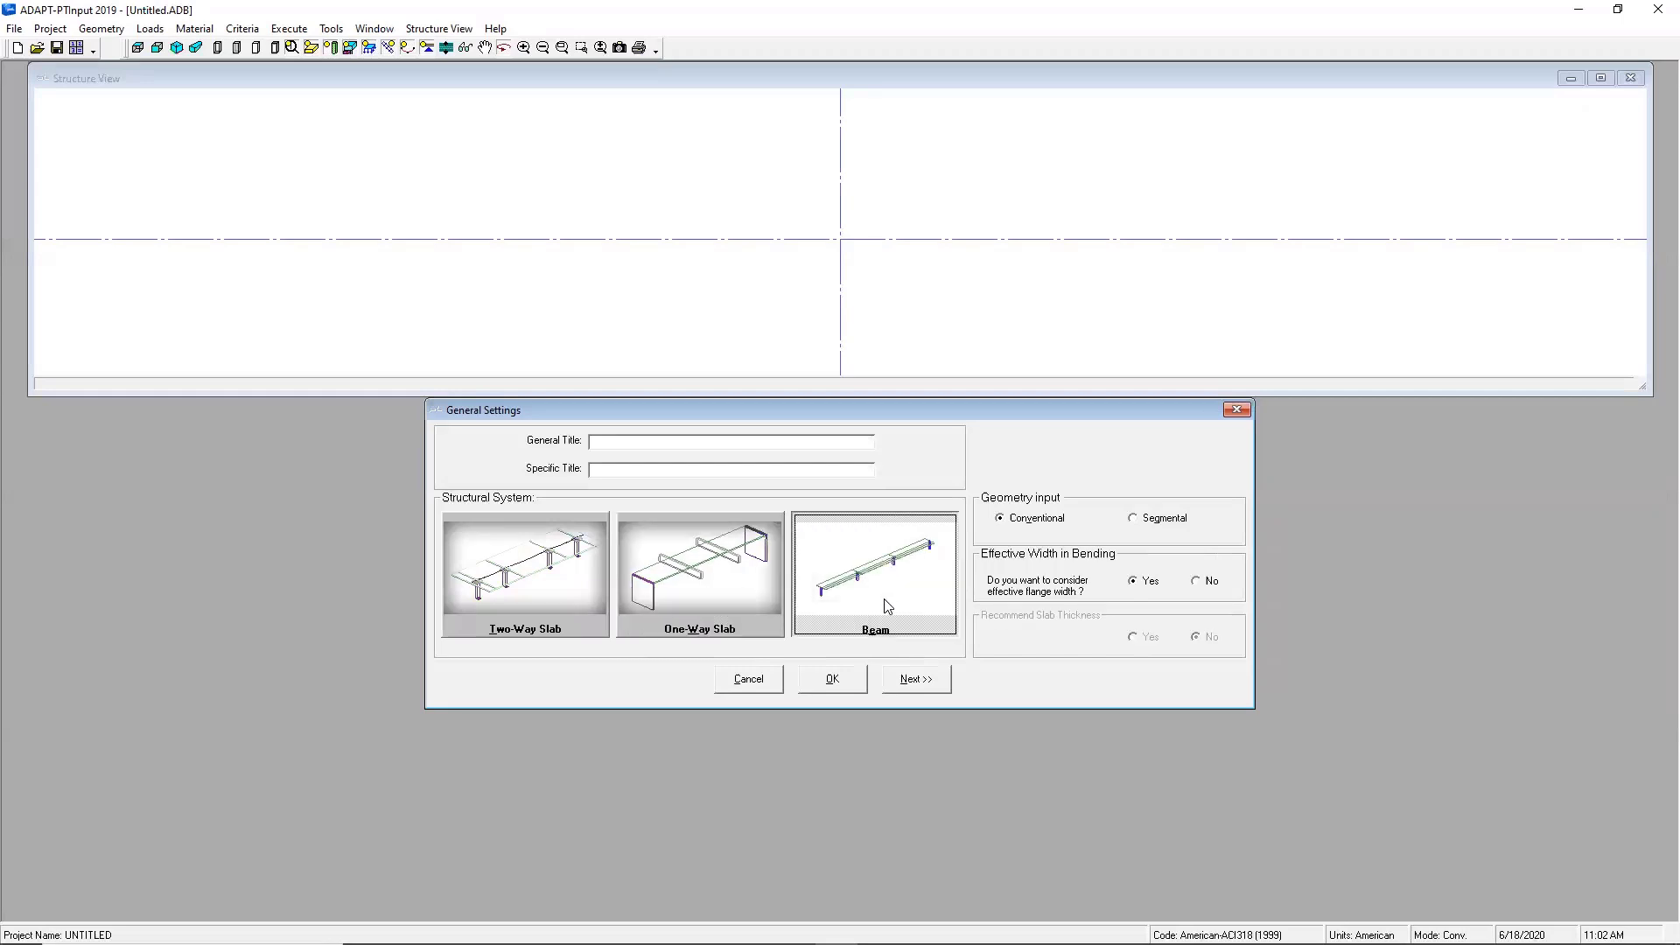
left_click(654, 566)
left_click(595, 570)
left_click(723, 576)
left_click(845, 579)
left_click(926, 688)
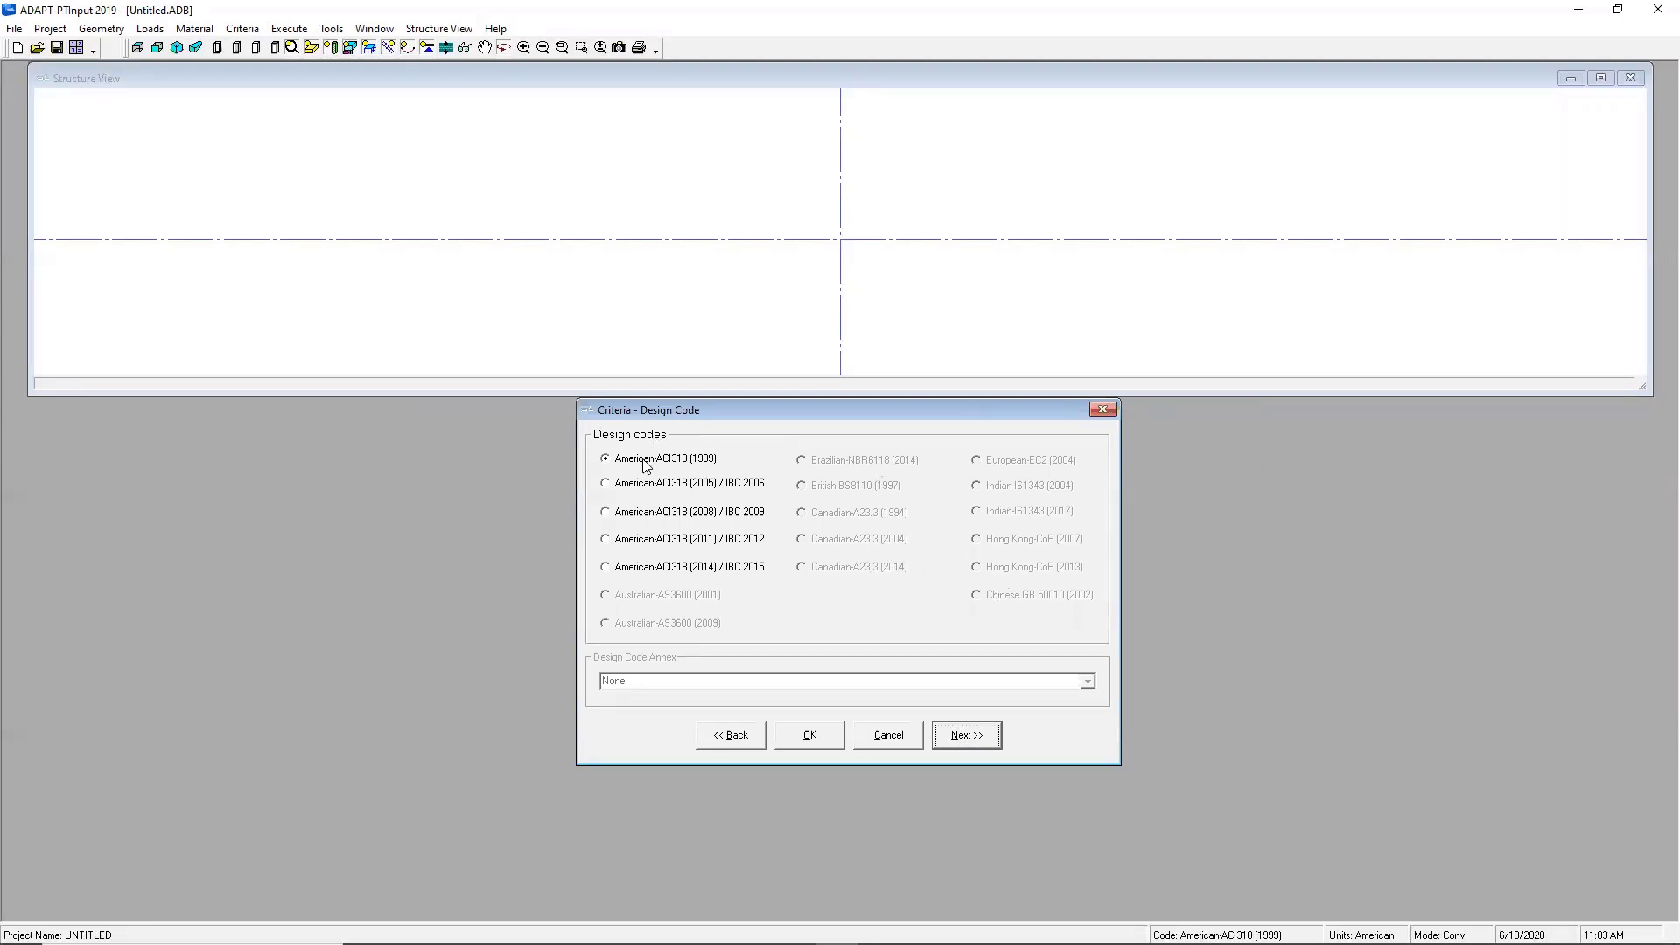
Select American-ACI318 (2014) / IBC 2015 as the design code, leaving the annex at None
left_click(608, 568)
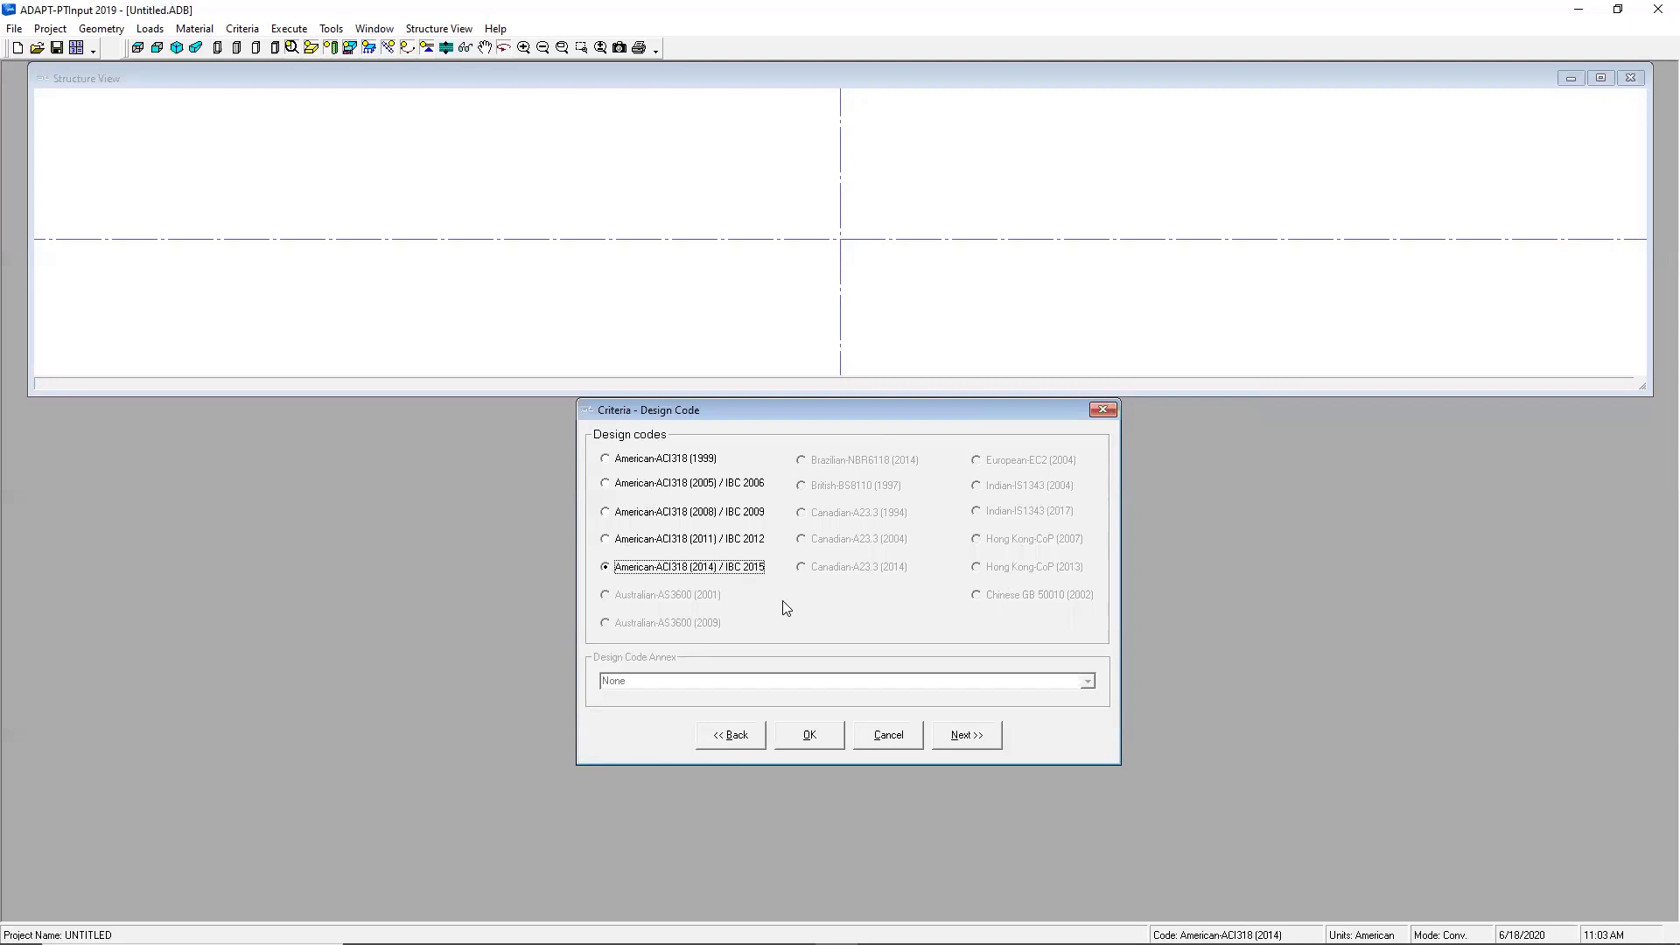
Leave Design Settings at their defaults, glancing at the Help menu, and go on to Span Geometry
left_click(959, 733)
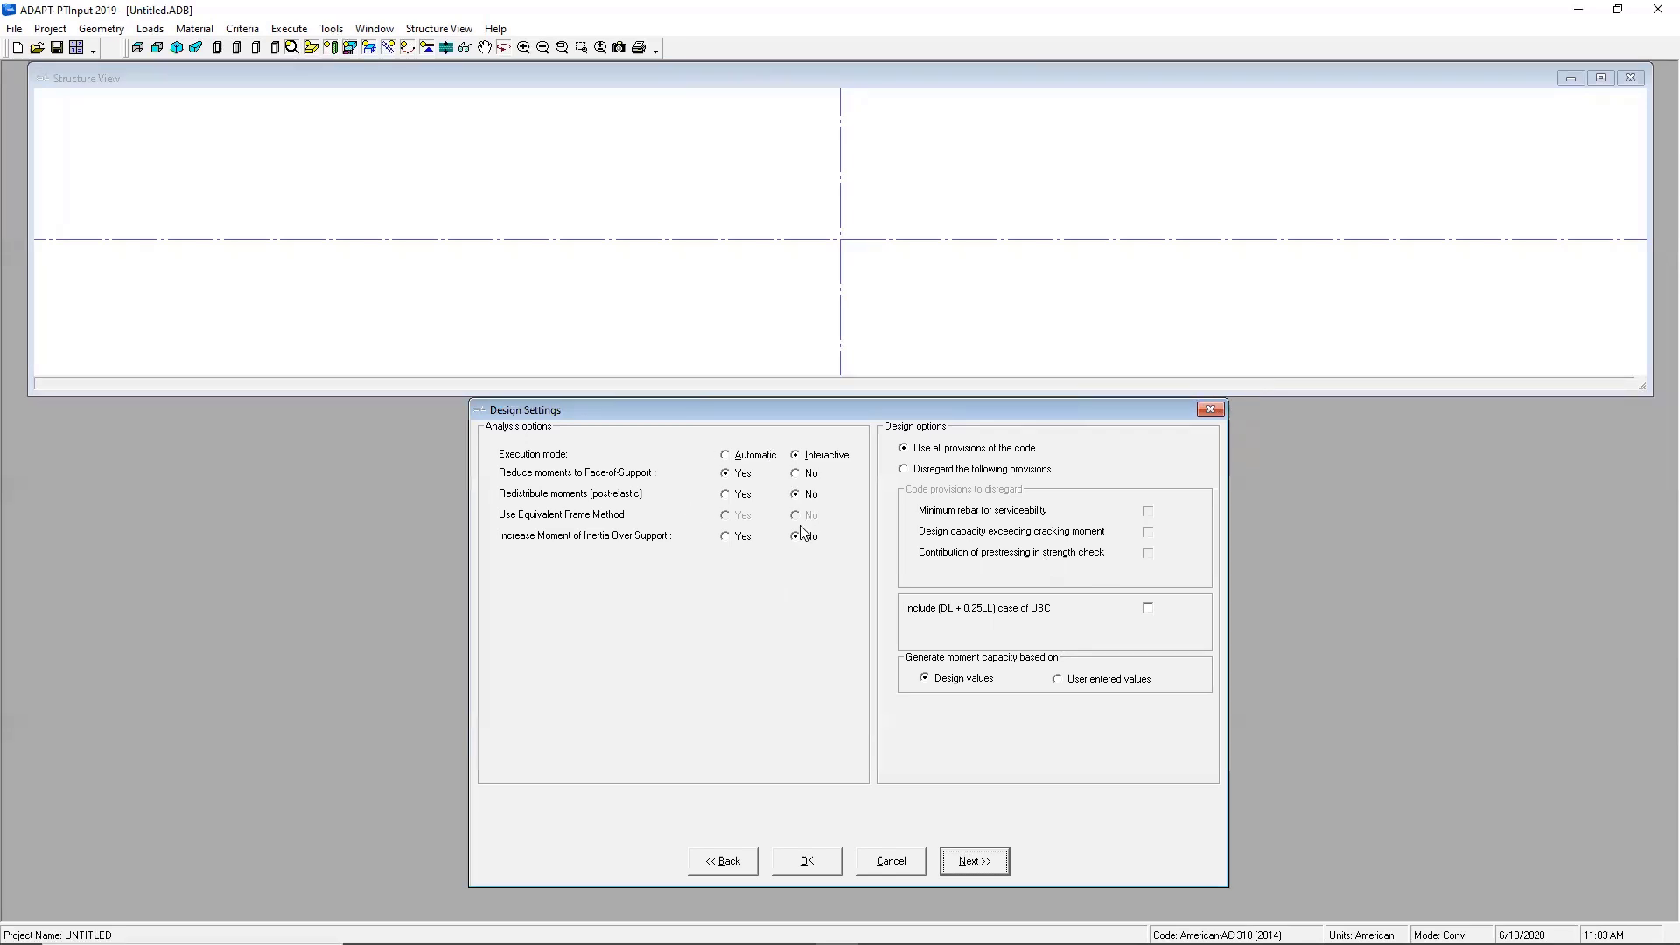
left_click(494, 29)
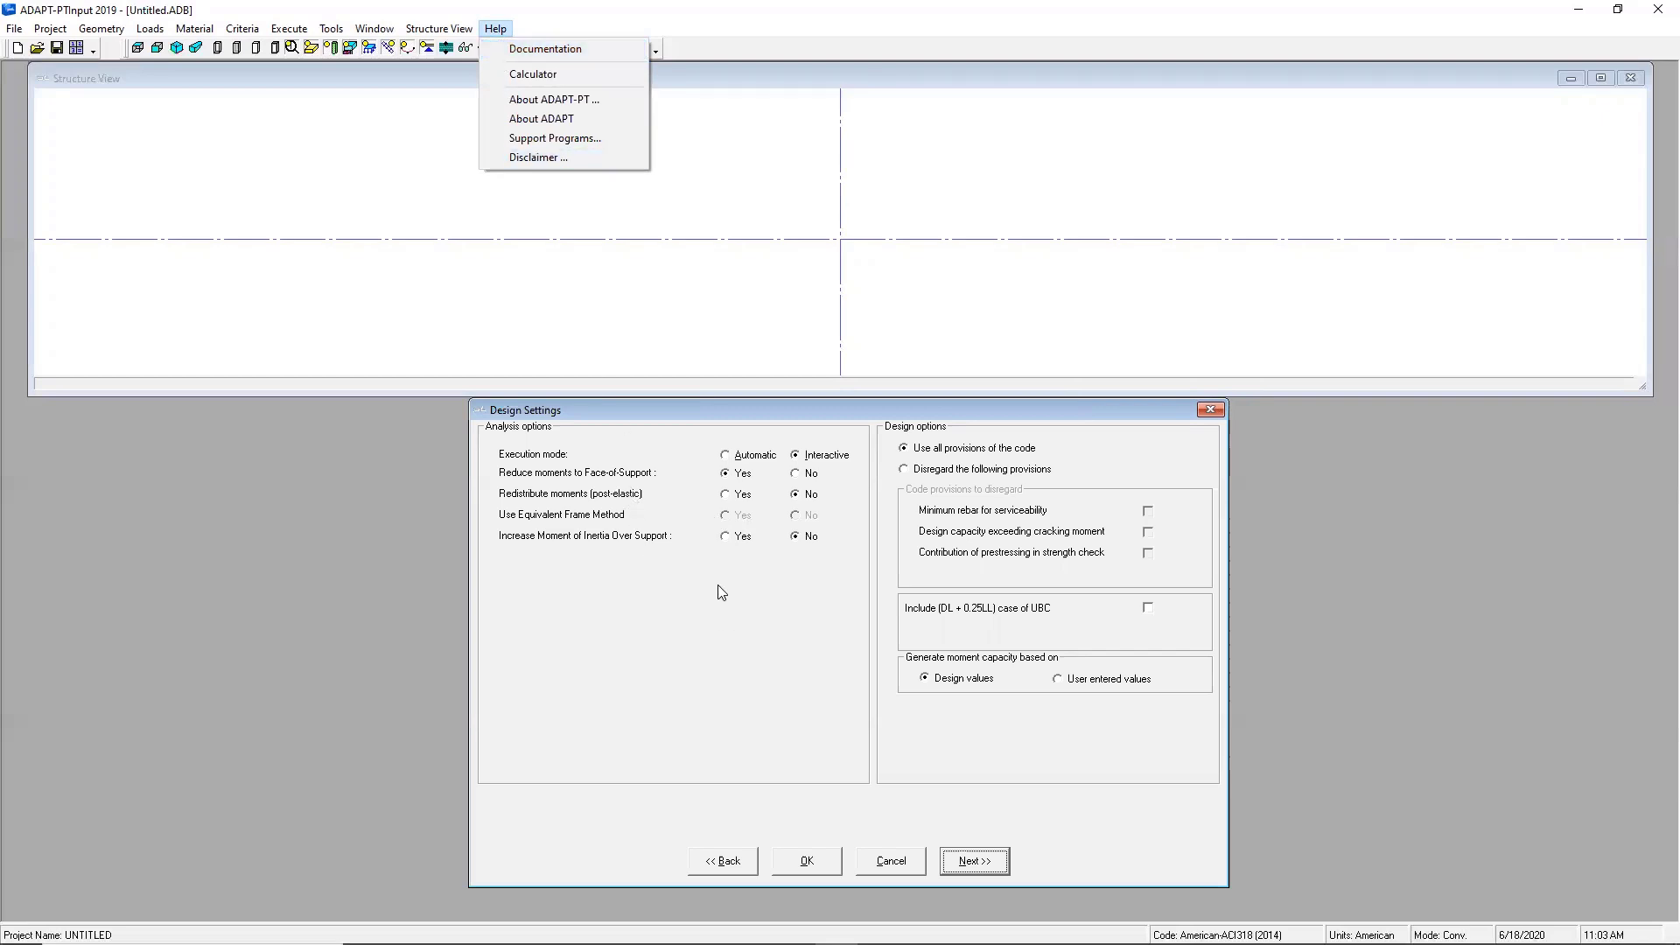
left_click(778, 610)
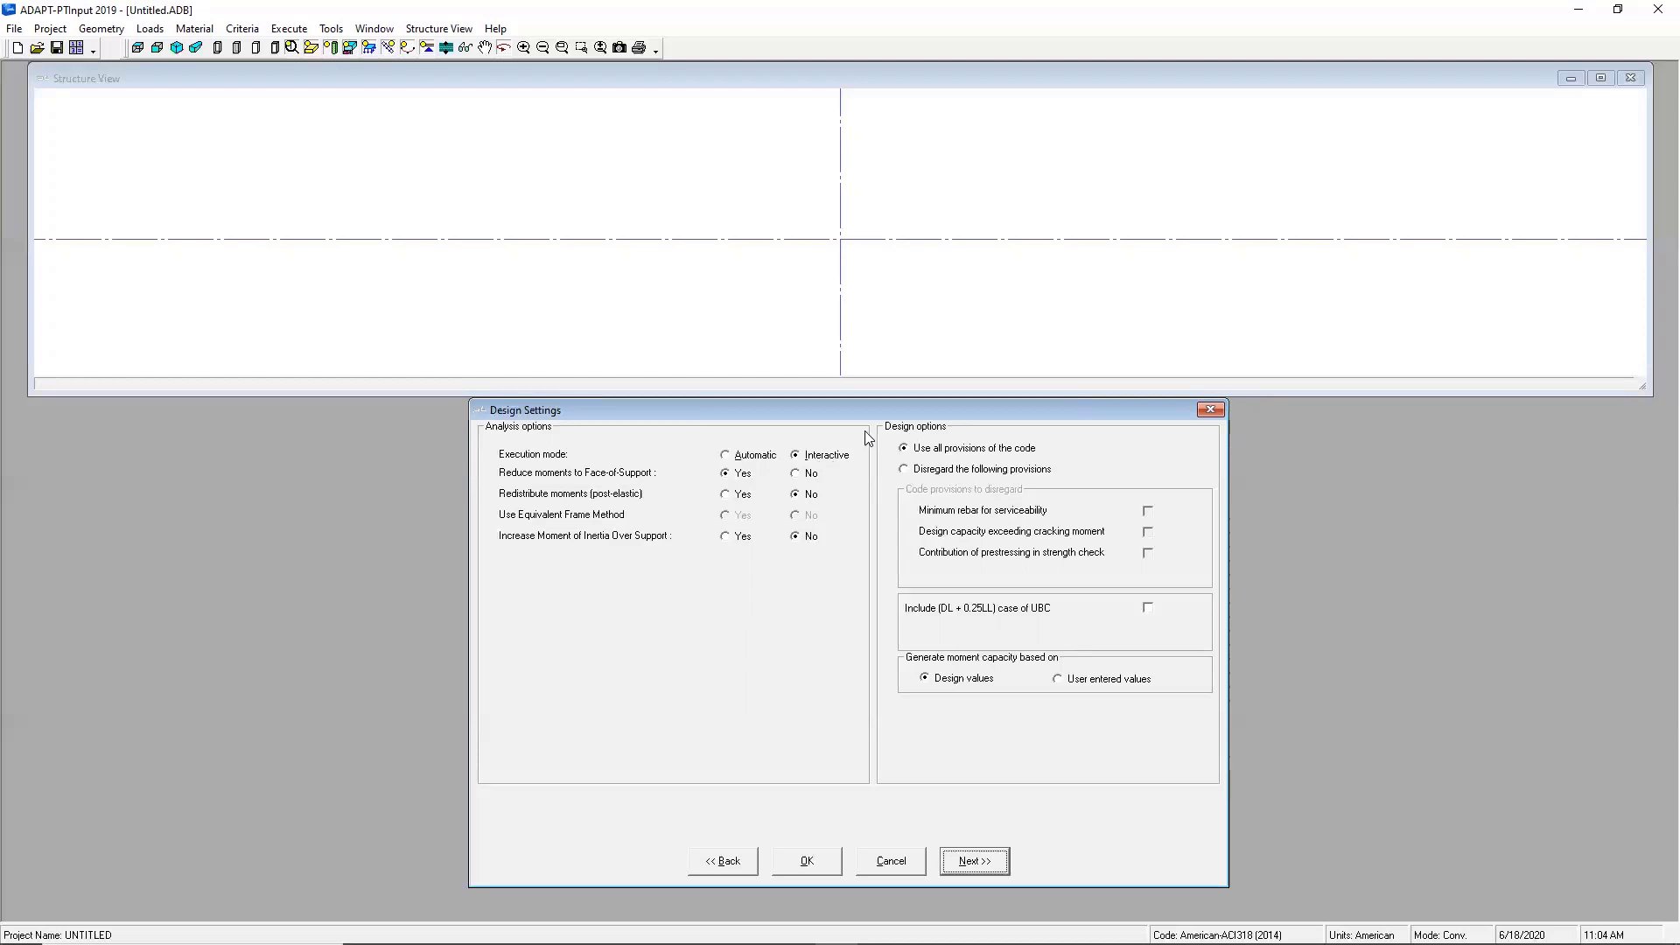
left_click(999, 870)
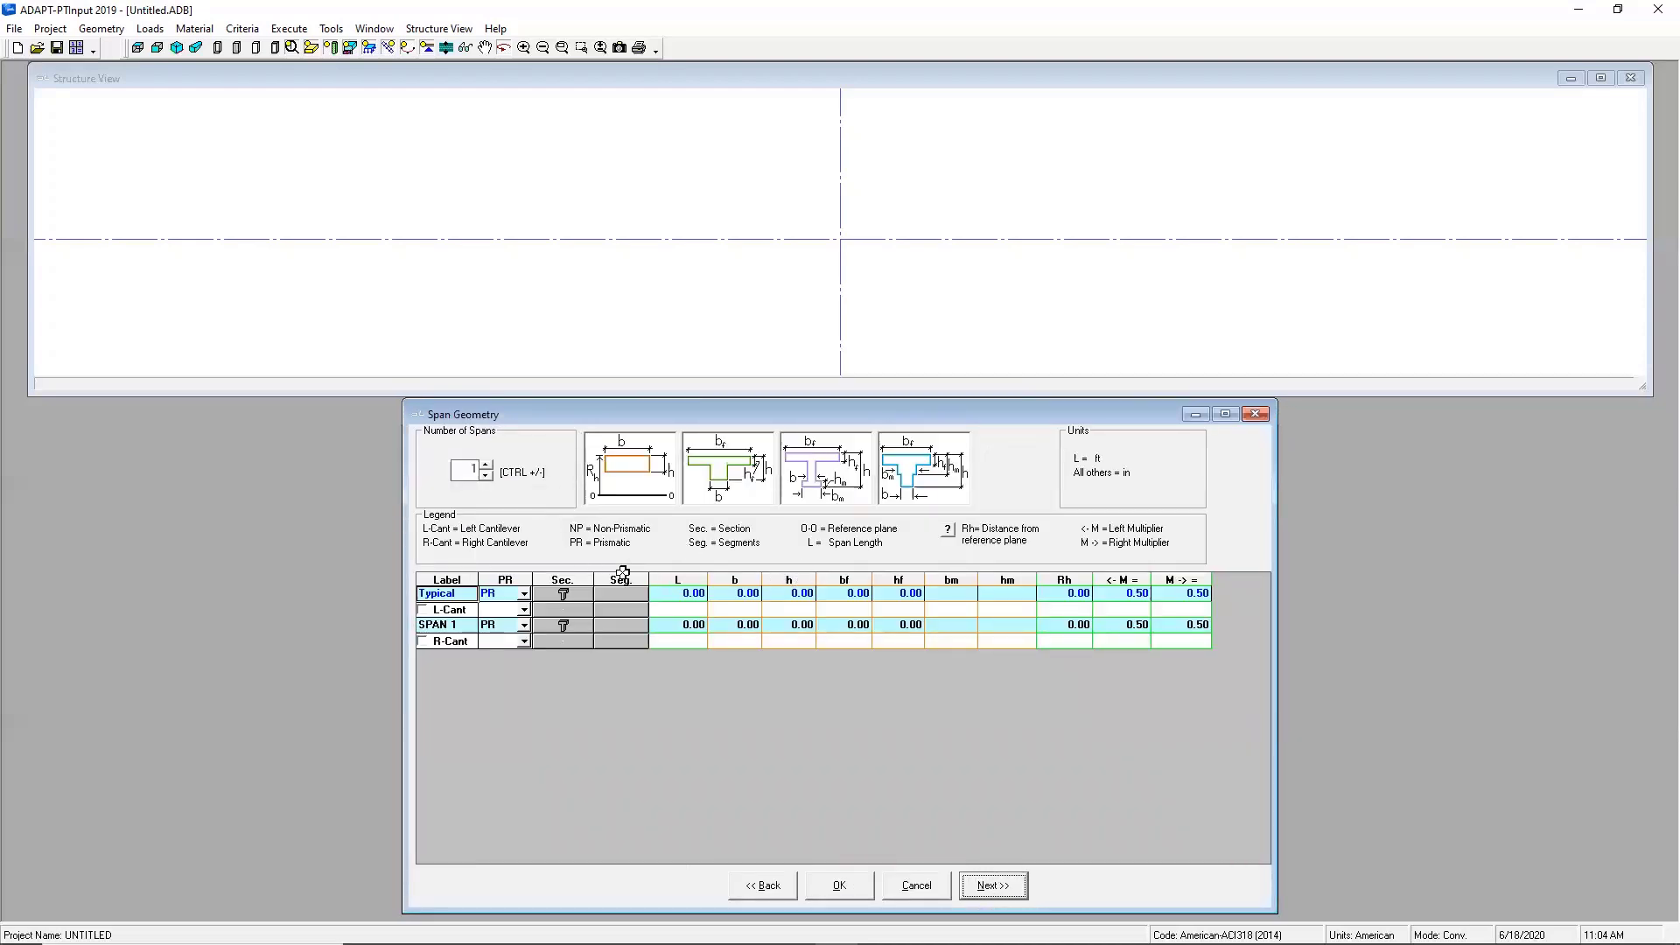
Raise the span count to 6 (SPAN 1–6) and leave both L-Cant and R-Cant unticked
left_click(486, 468)
left_click(486, 468)
left_click(486, 469)
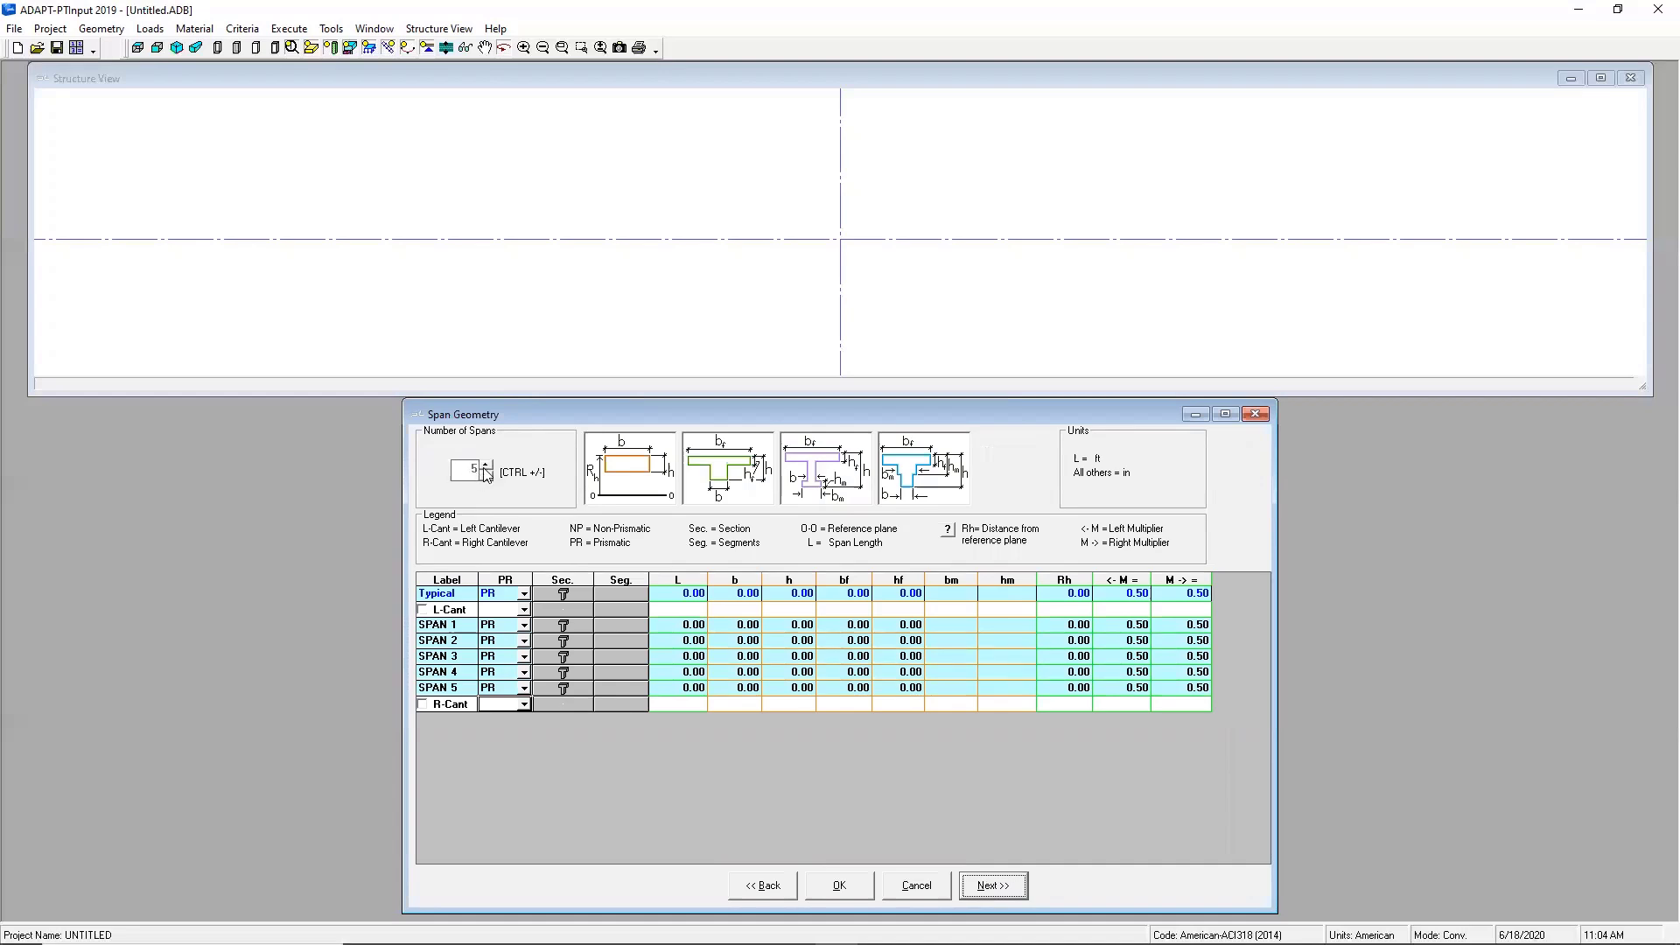
left_click(486, 473)
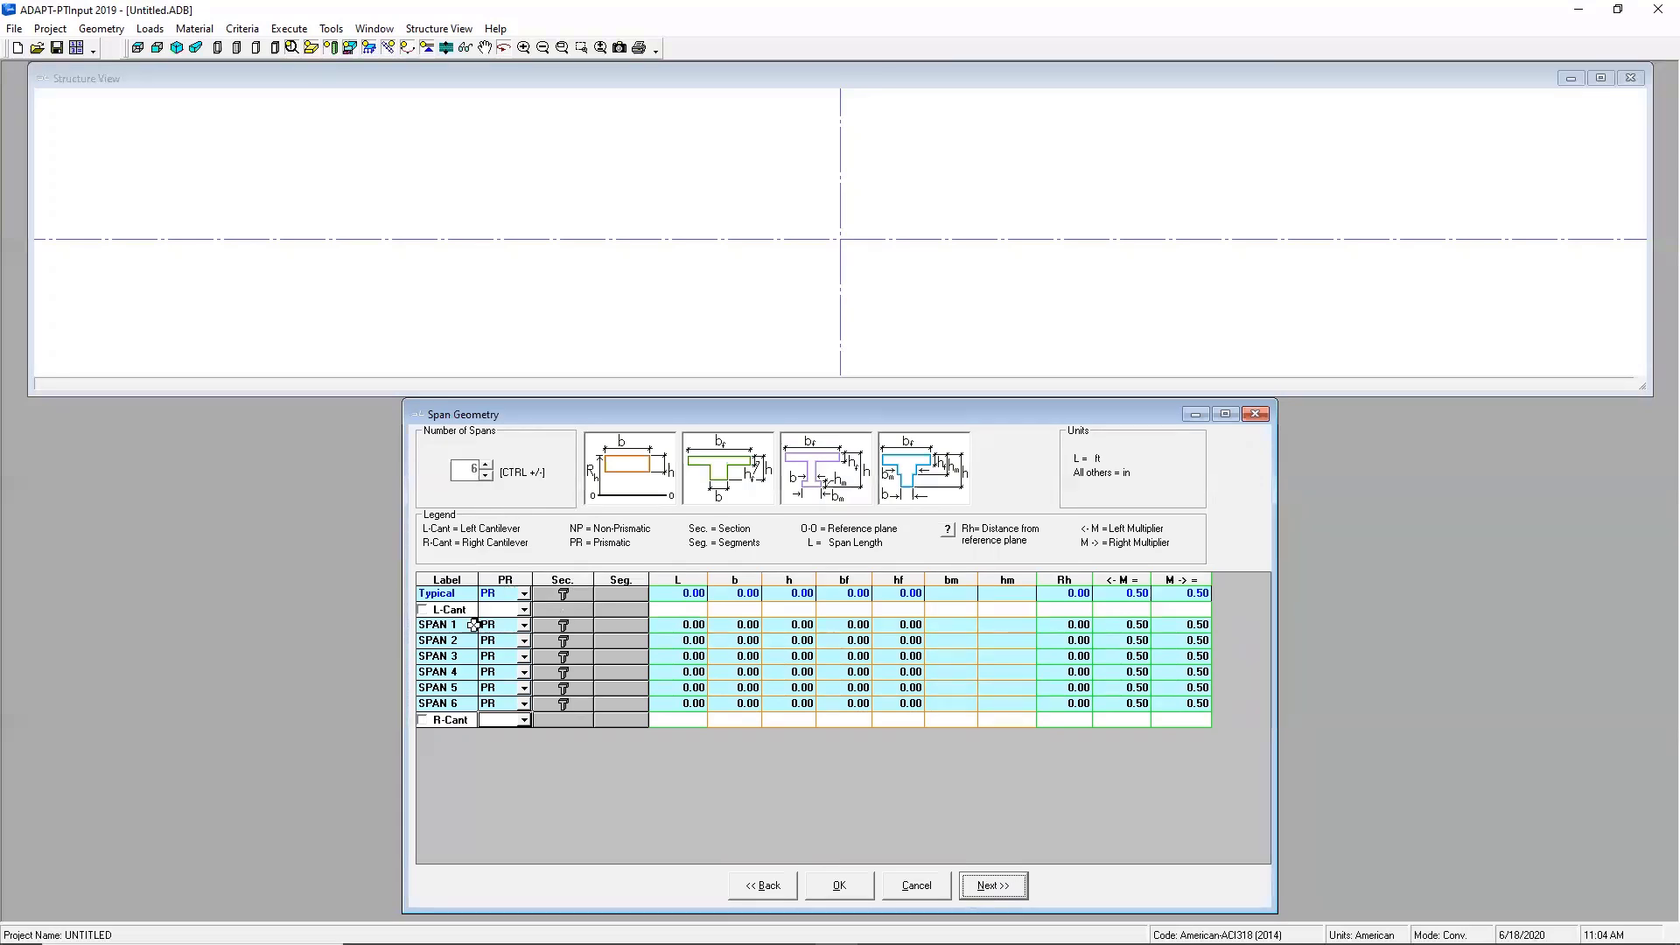
left_click(424, 610)
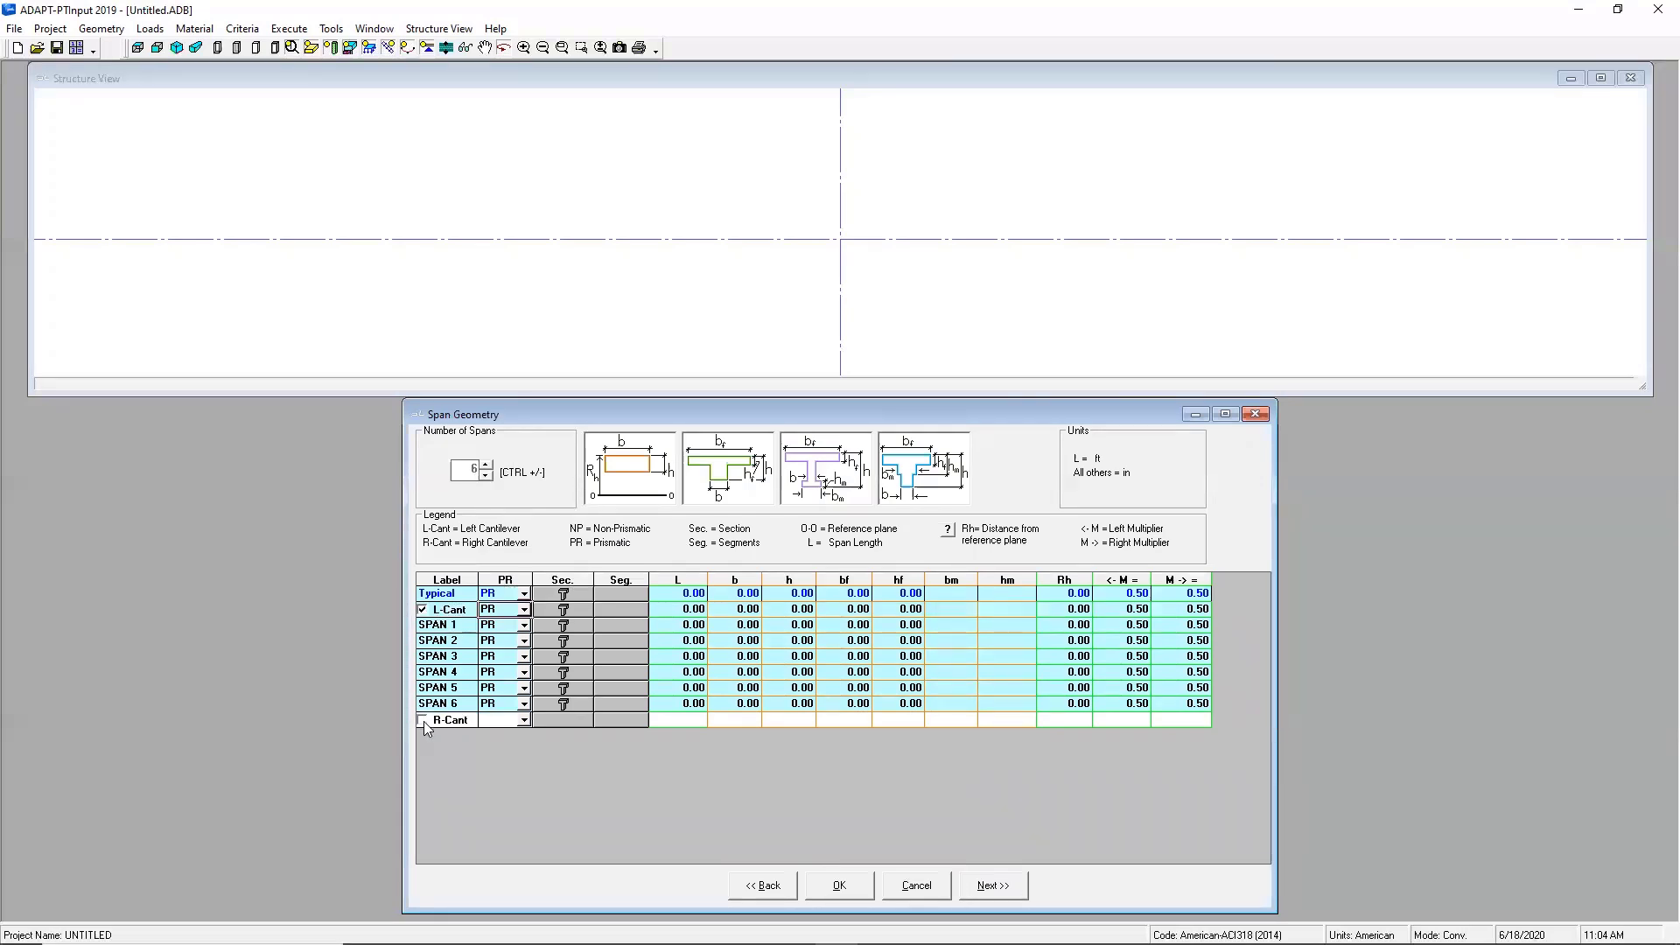
left_click(423, 720)
left_click(423, 610)
left_click(422, 720)
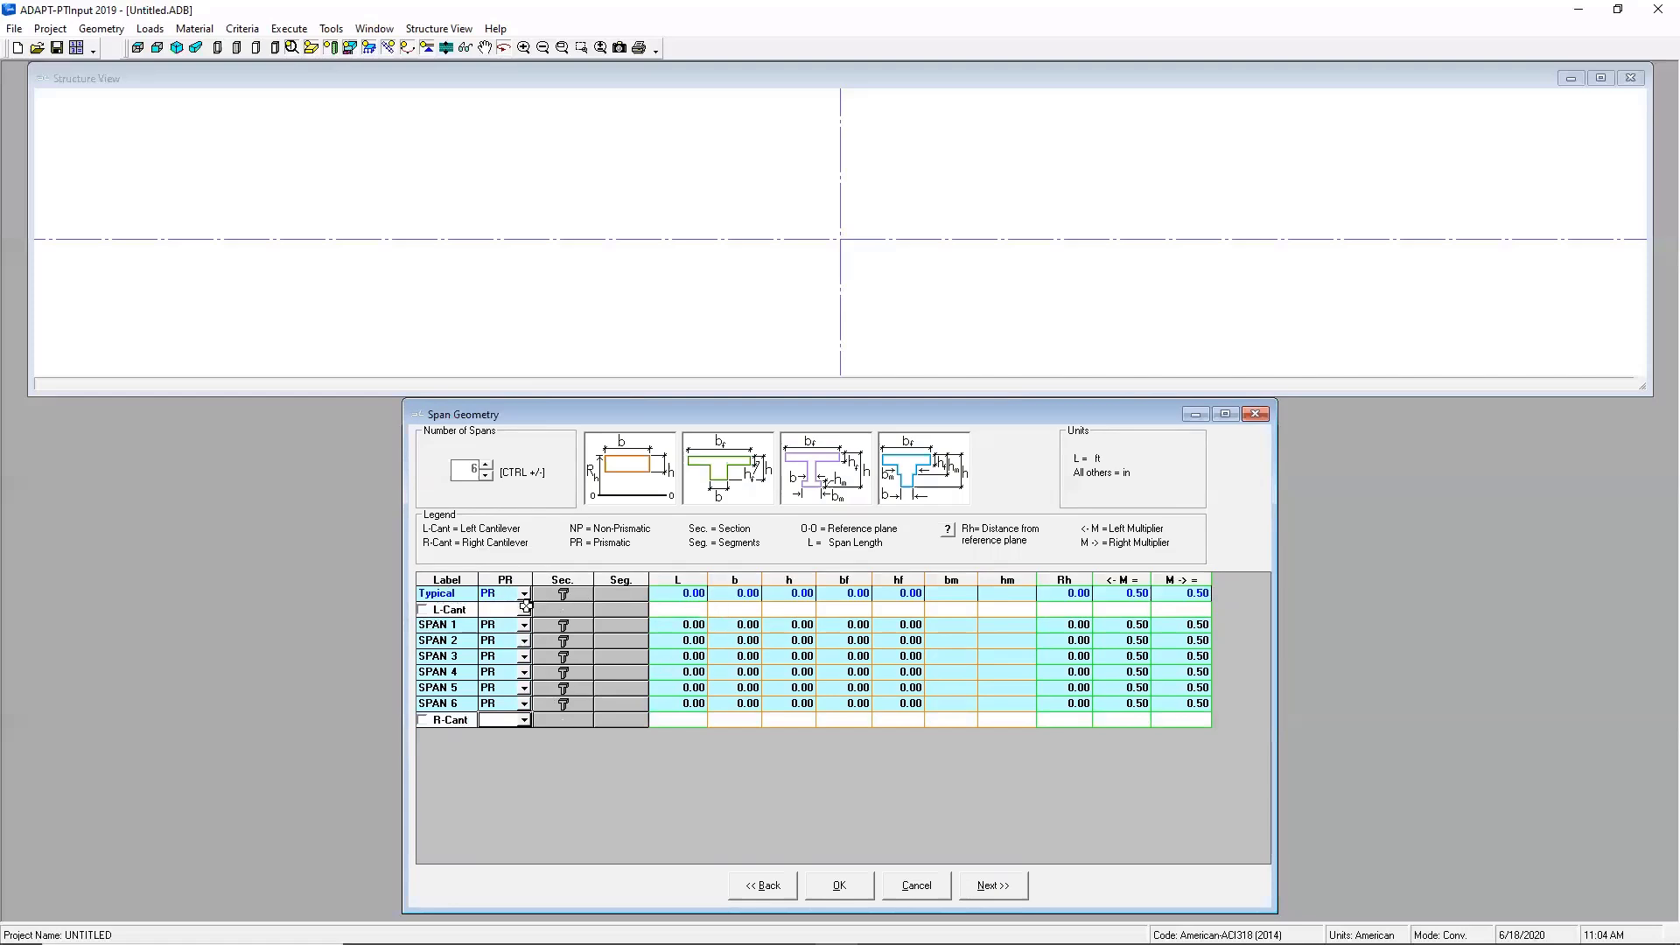
left_click(683, 594)
Enter the Typical span row: L 30 ft, b 22, h 24, bf 240, hf 8 in
left_click(685, 596)
key("Return")
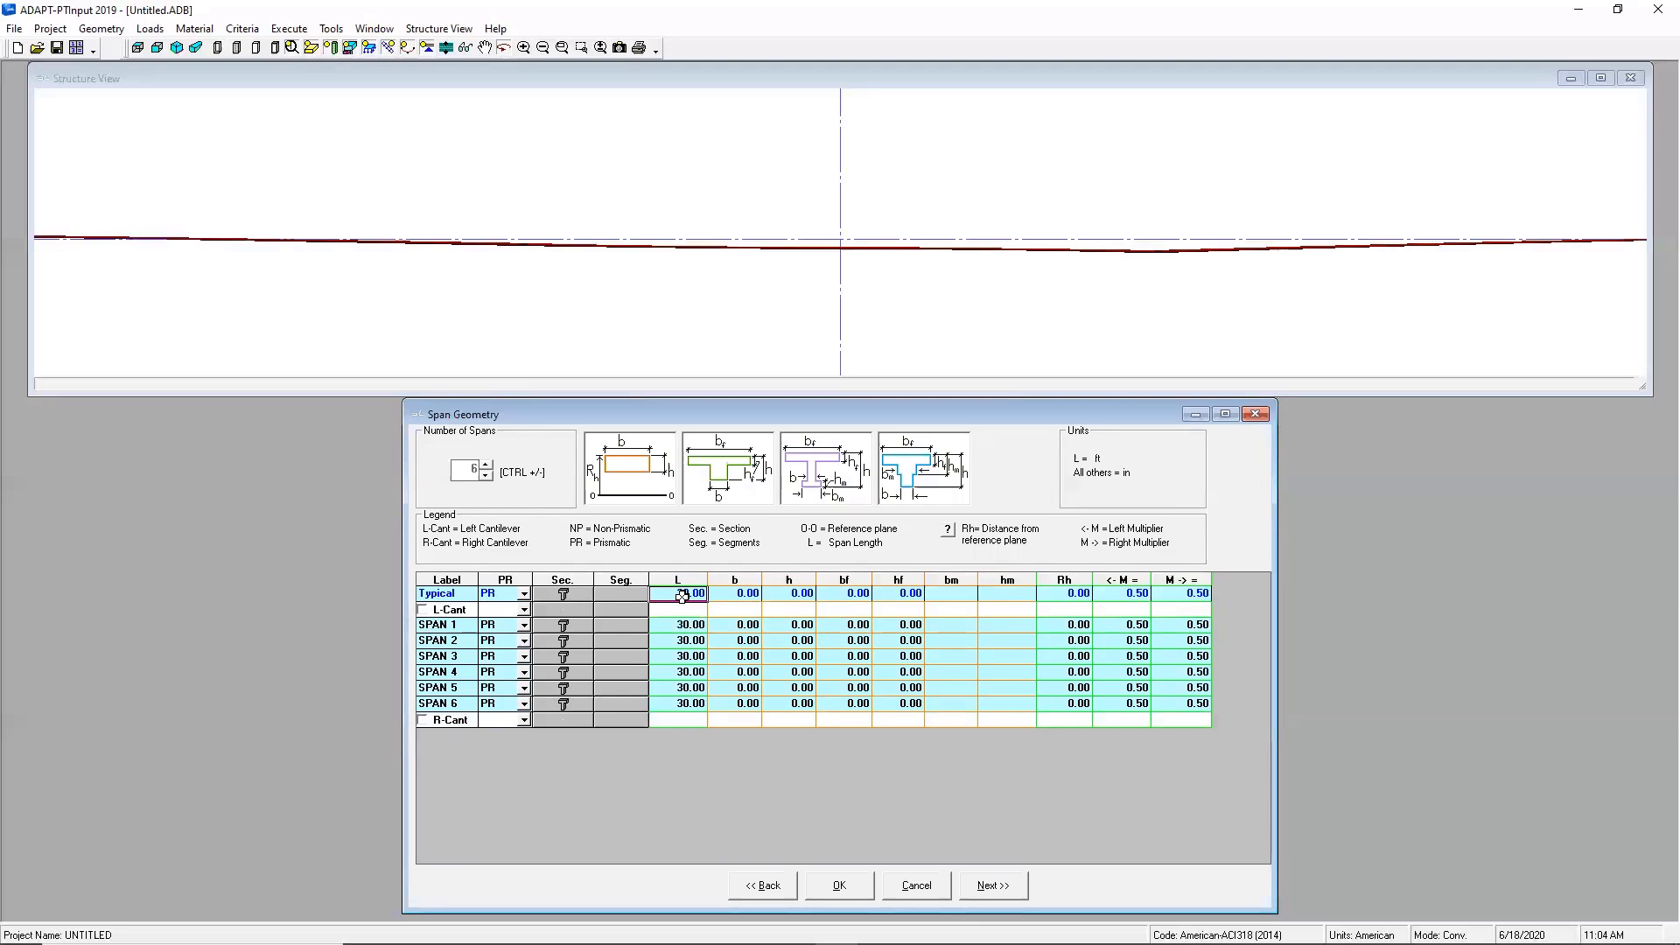
left_click(749, 594)
type("22")
left_click(805, 595)
type("24")
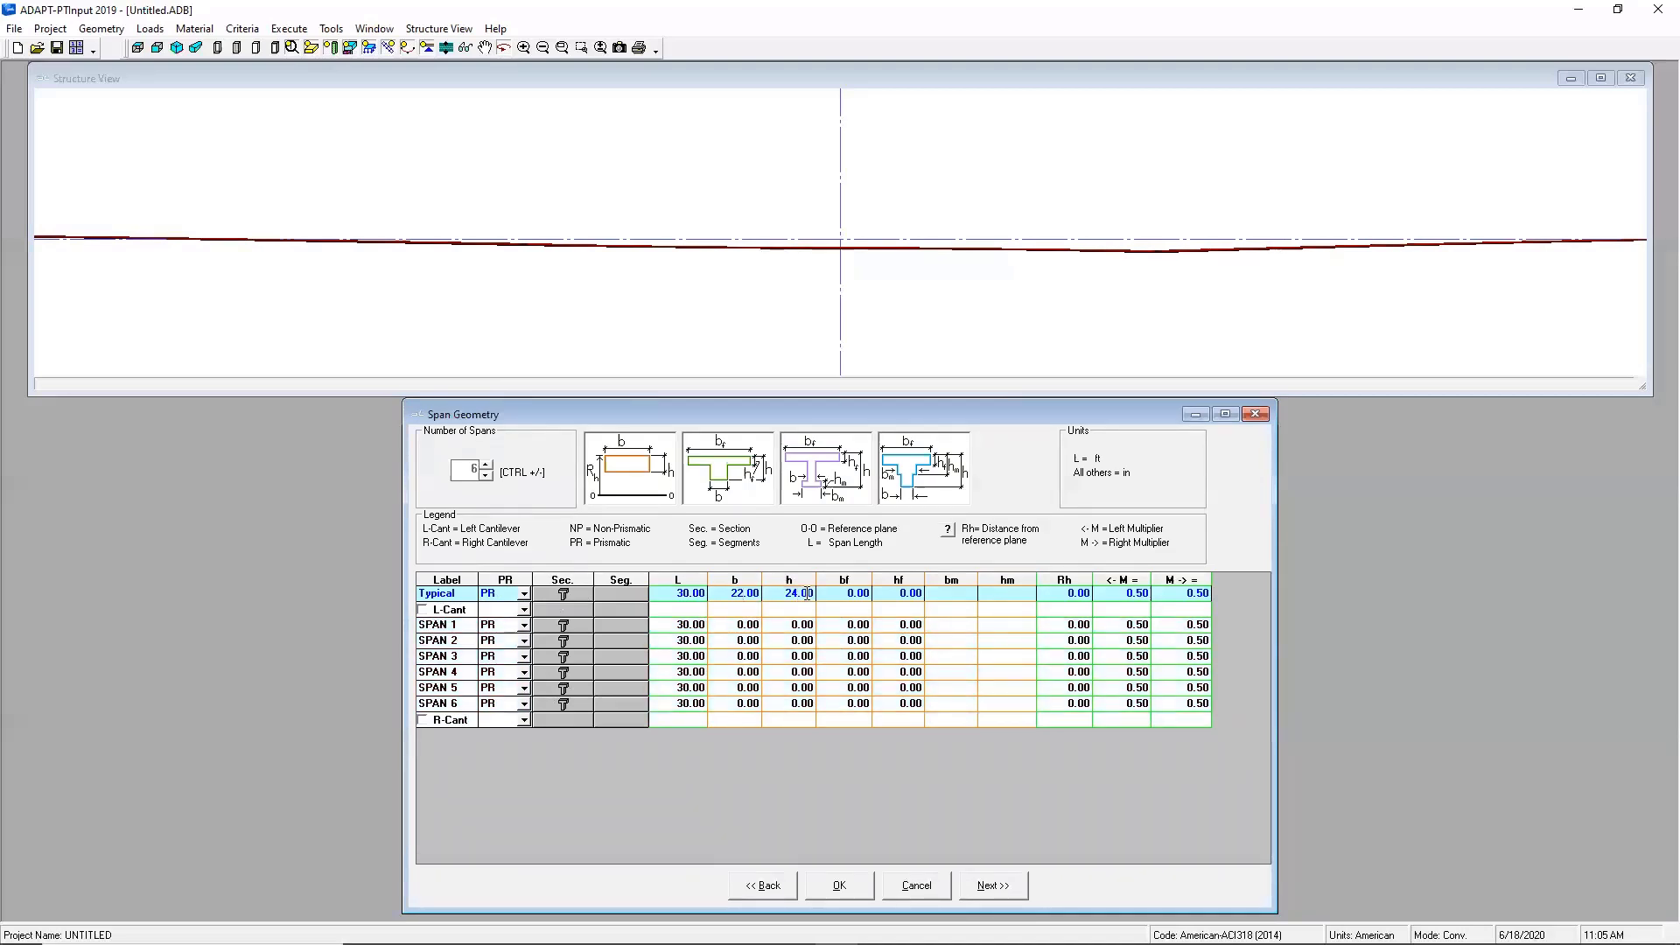
key("Return")
left_click(843, 595)
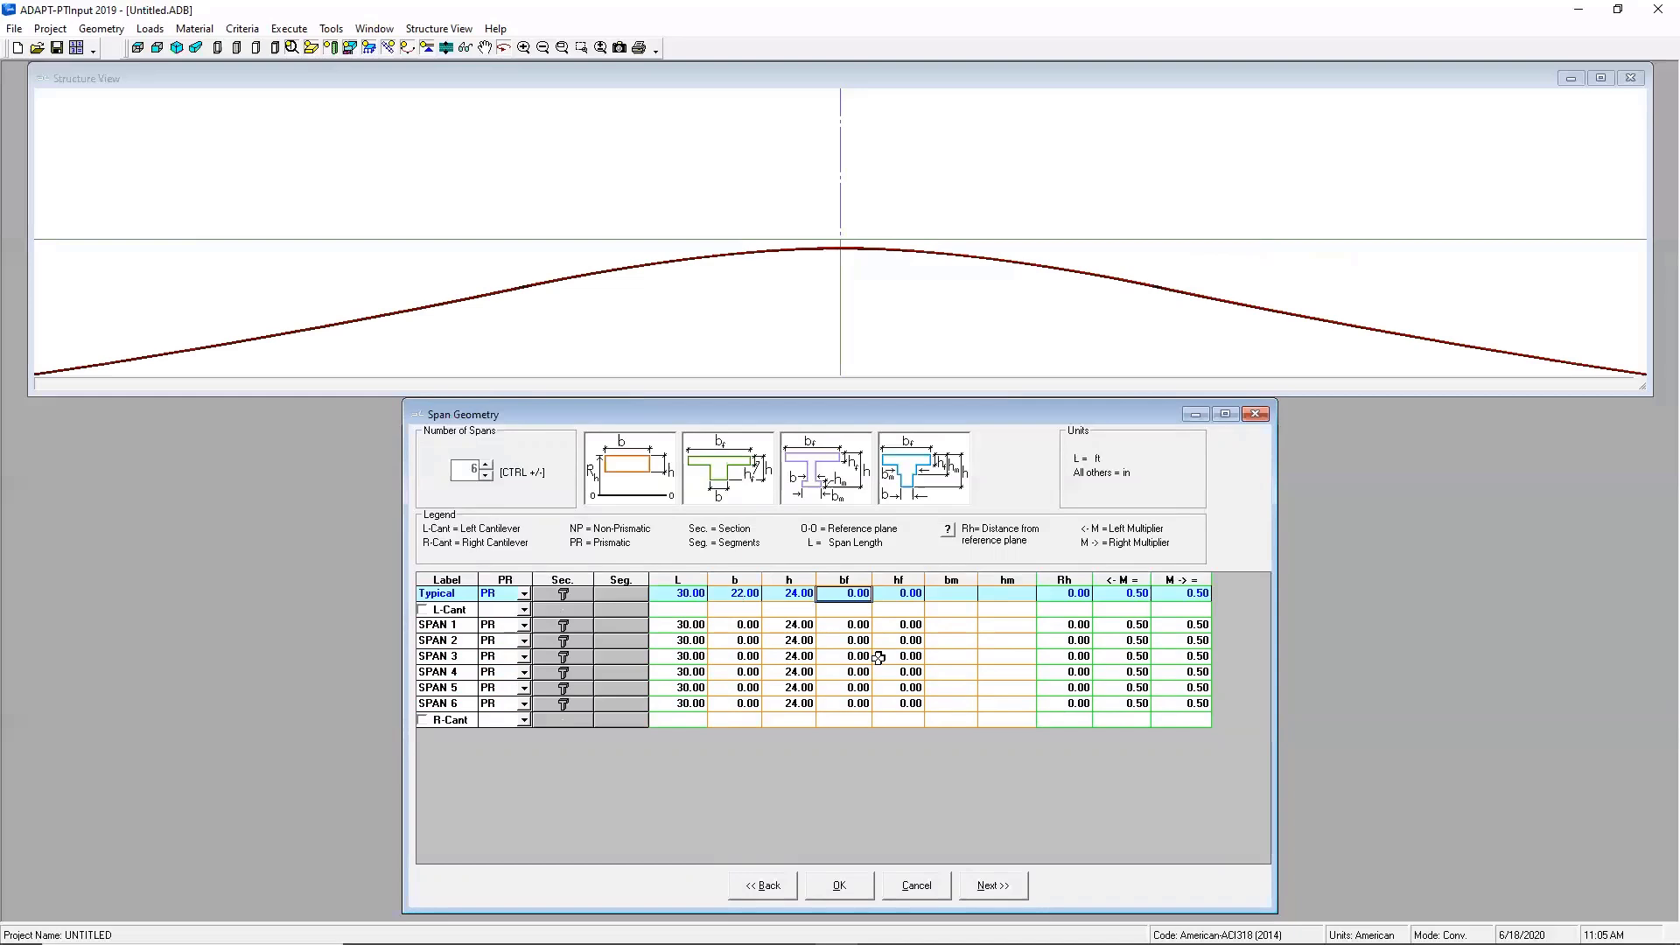
type("240")
key("Tab")
type("8")
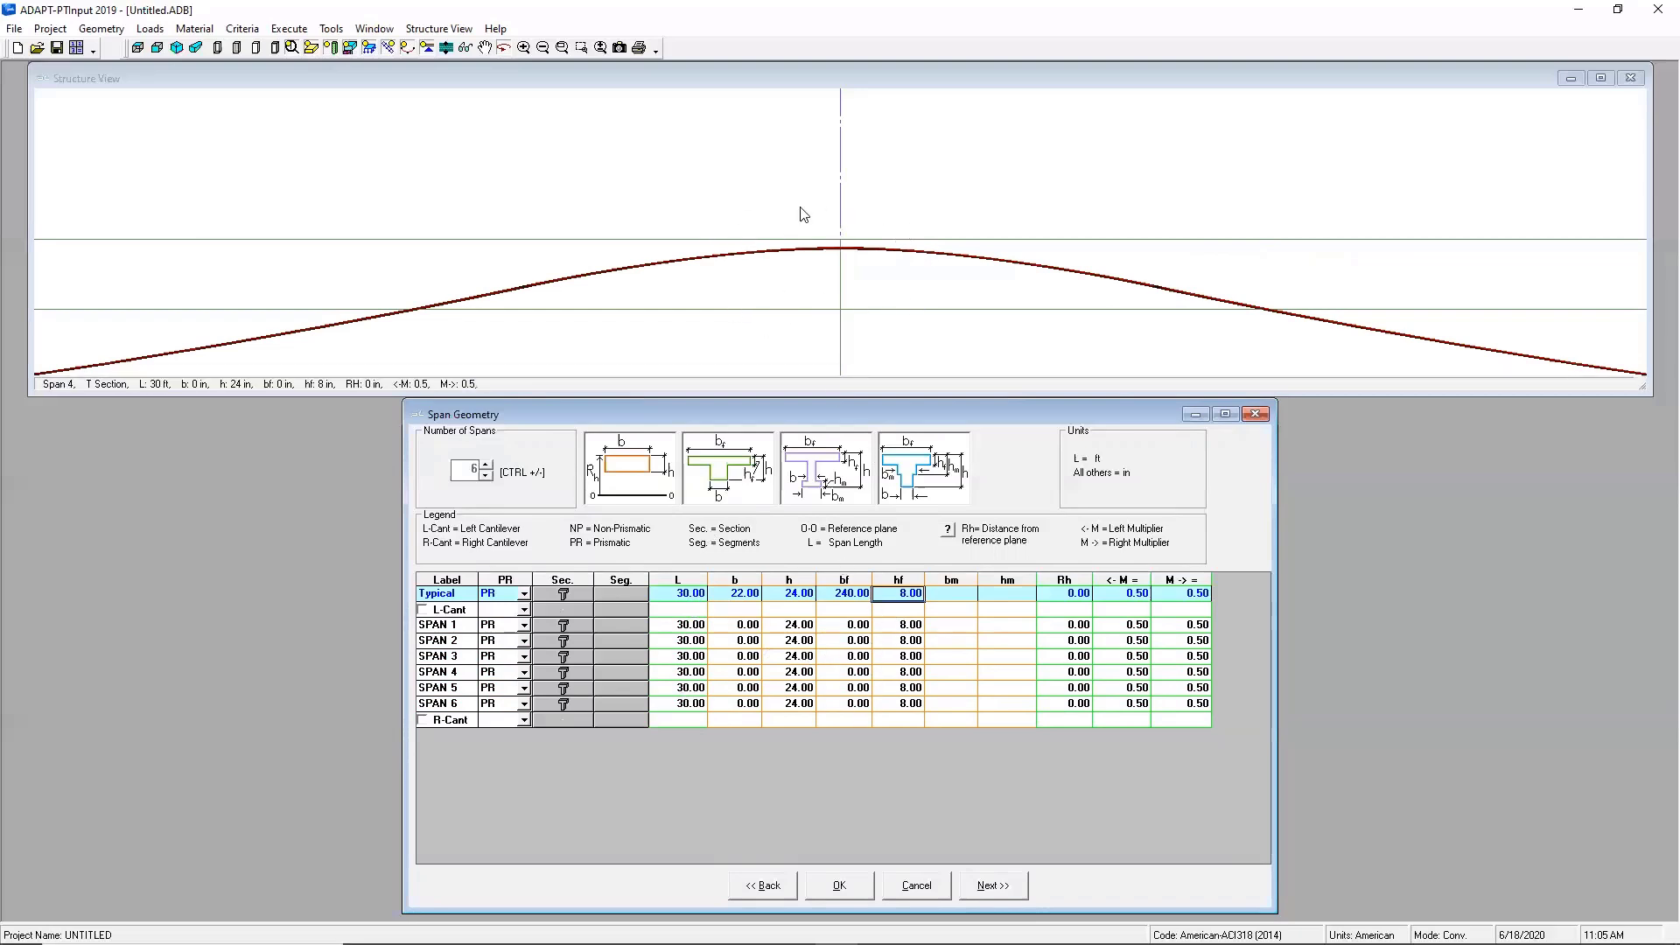
Zoom to fit the six-span beam and set the Typical Rh to 24 in
left_click(561, 48)
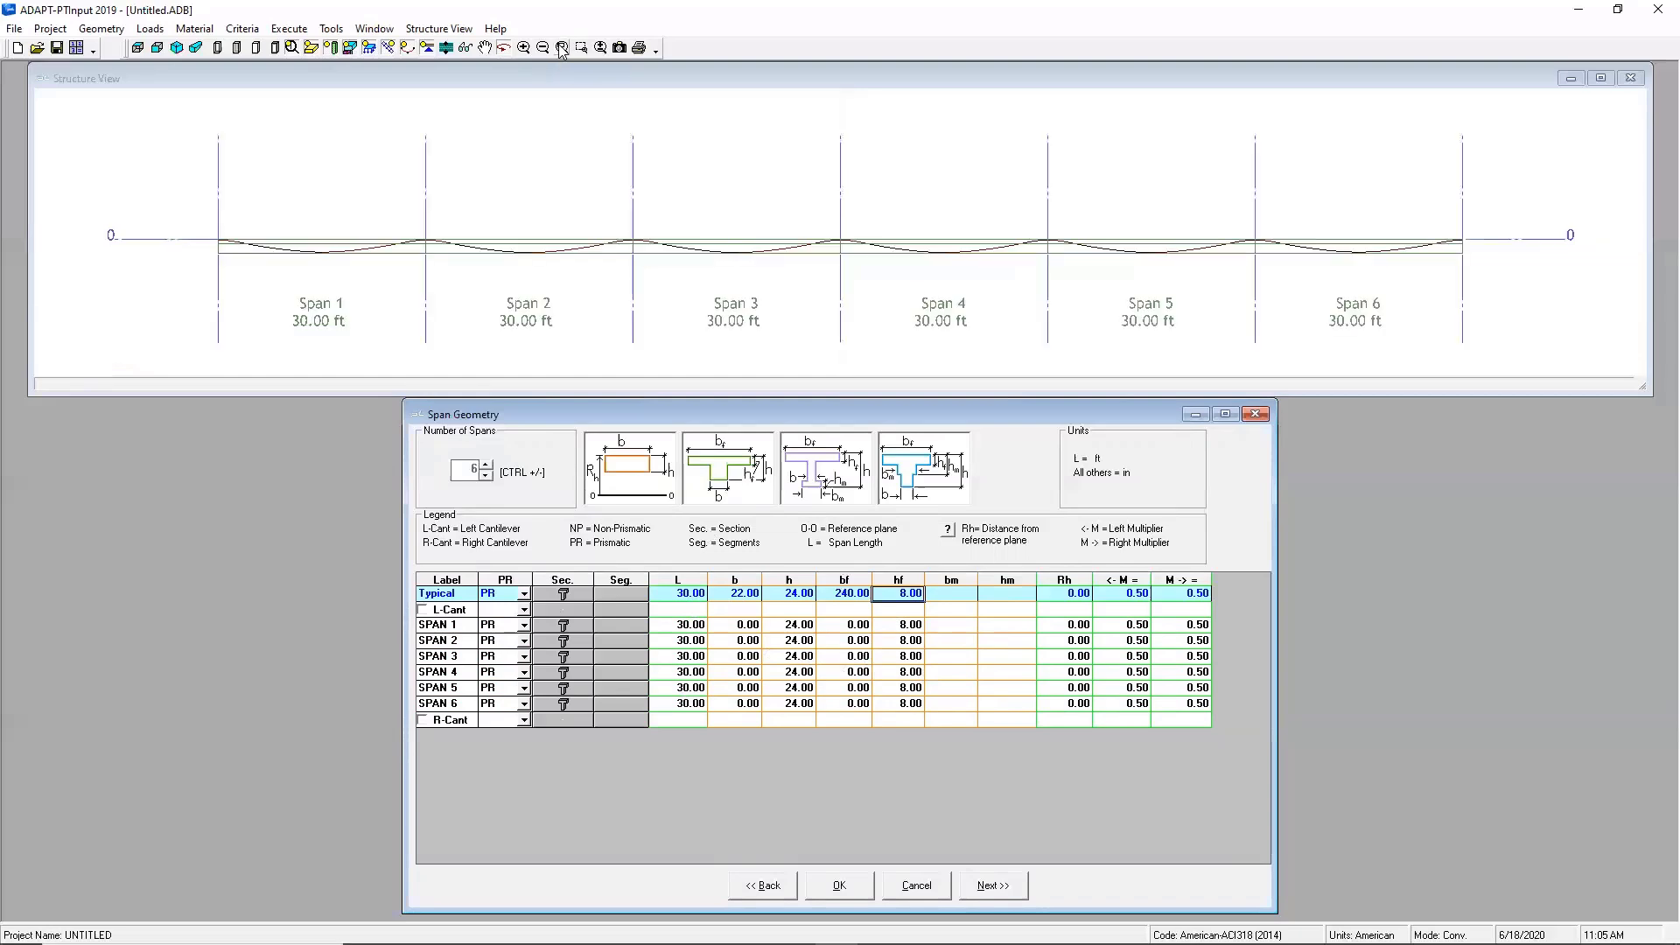
left_click(1070, 593)
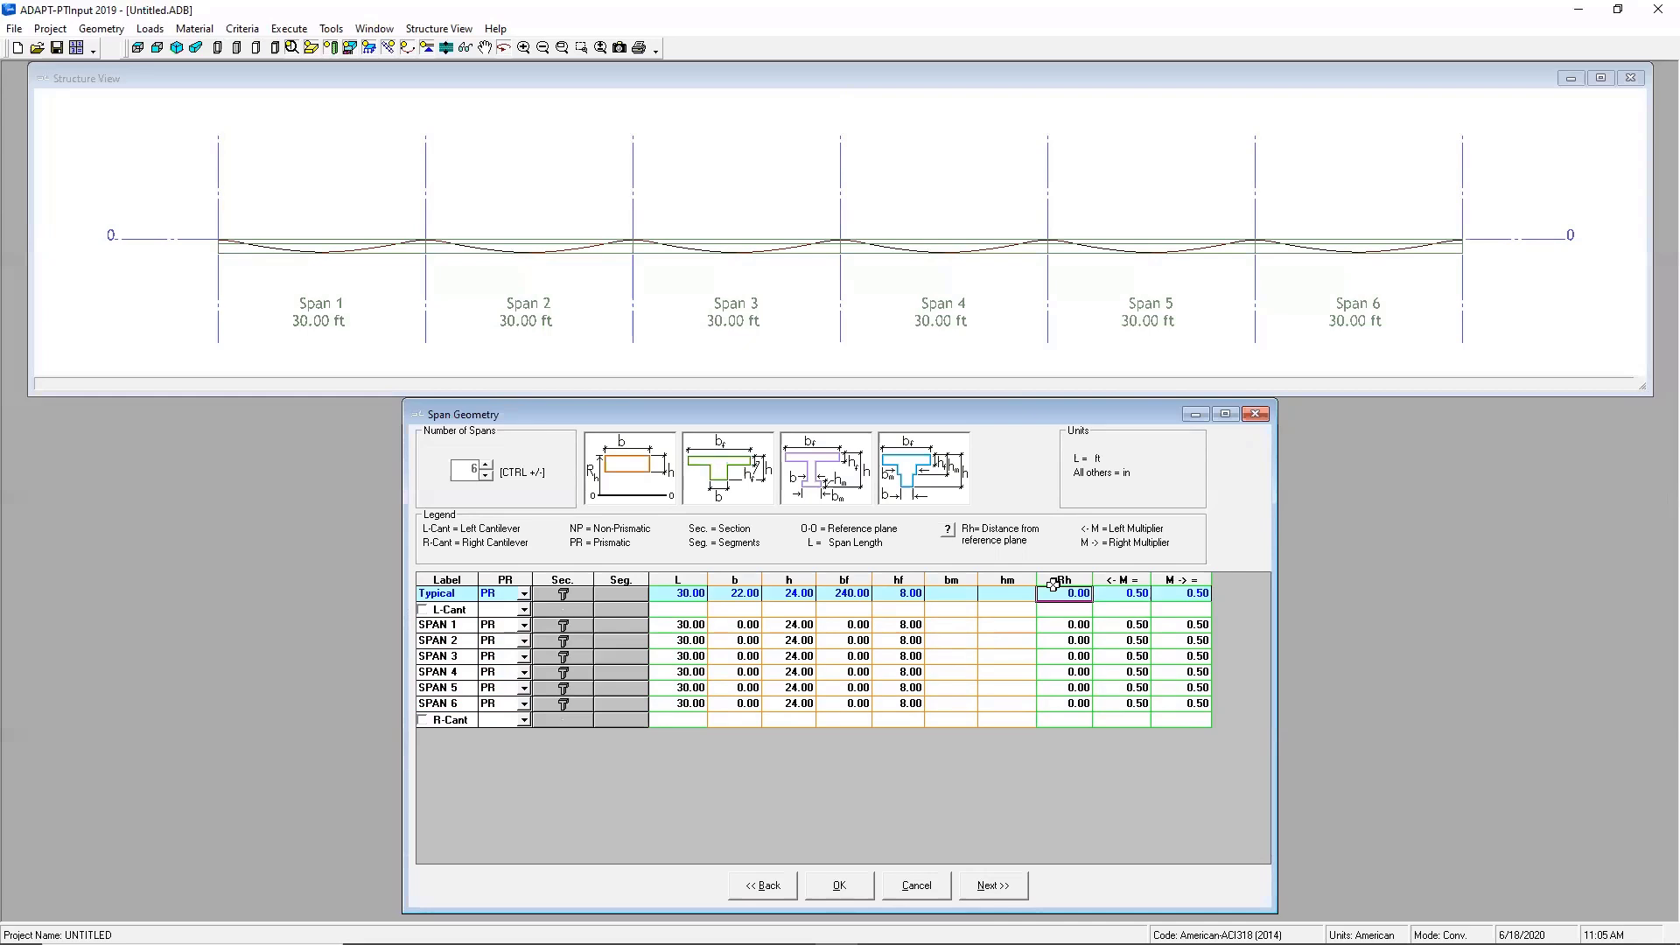
left_click(1076, 625)
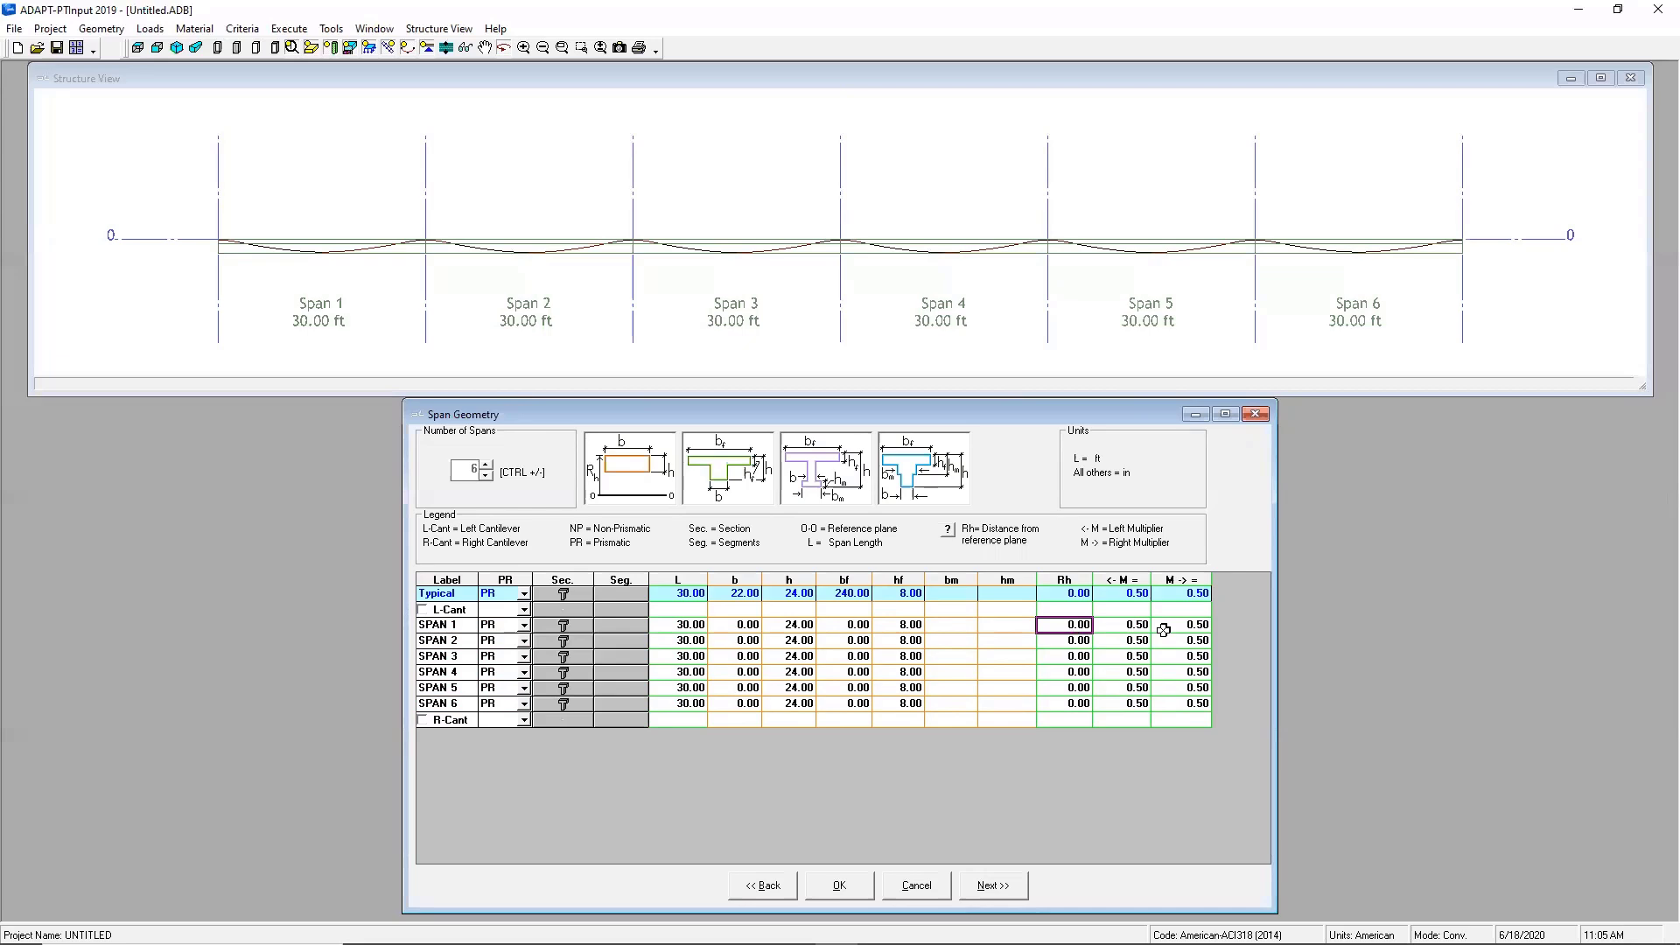
type("24")
left_click(1073, 594)
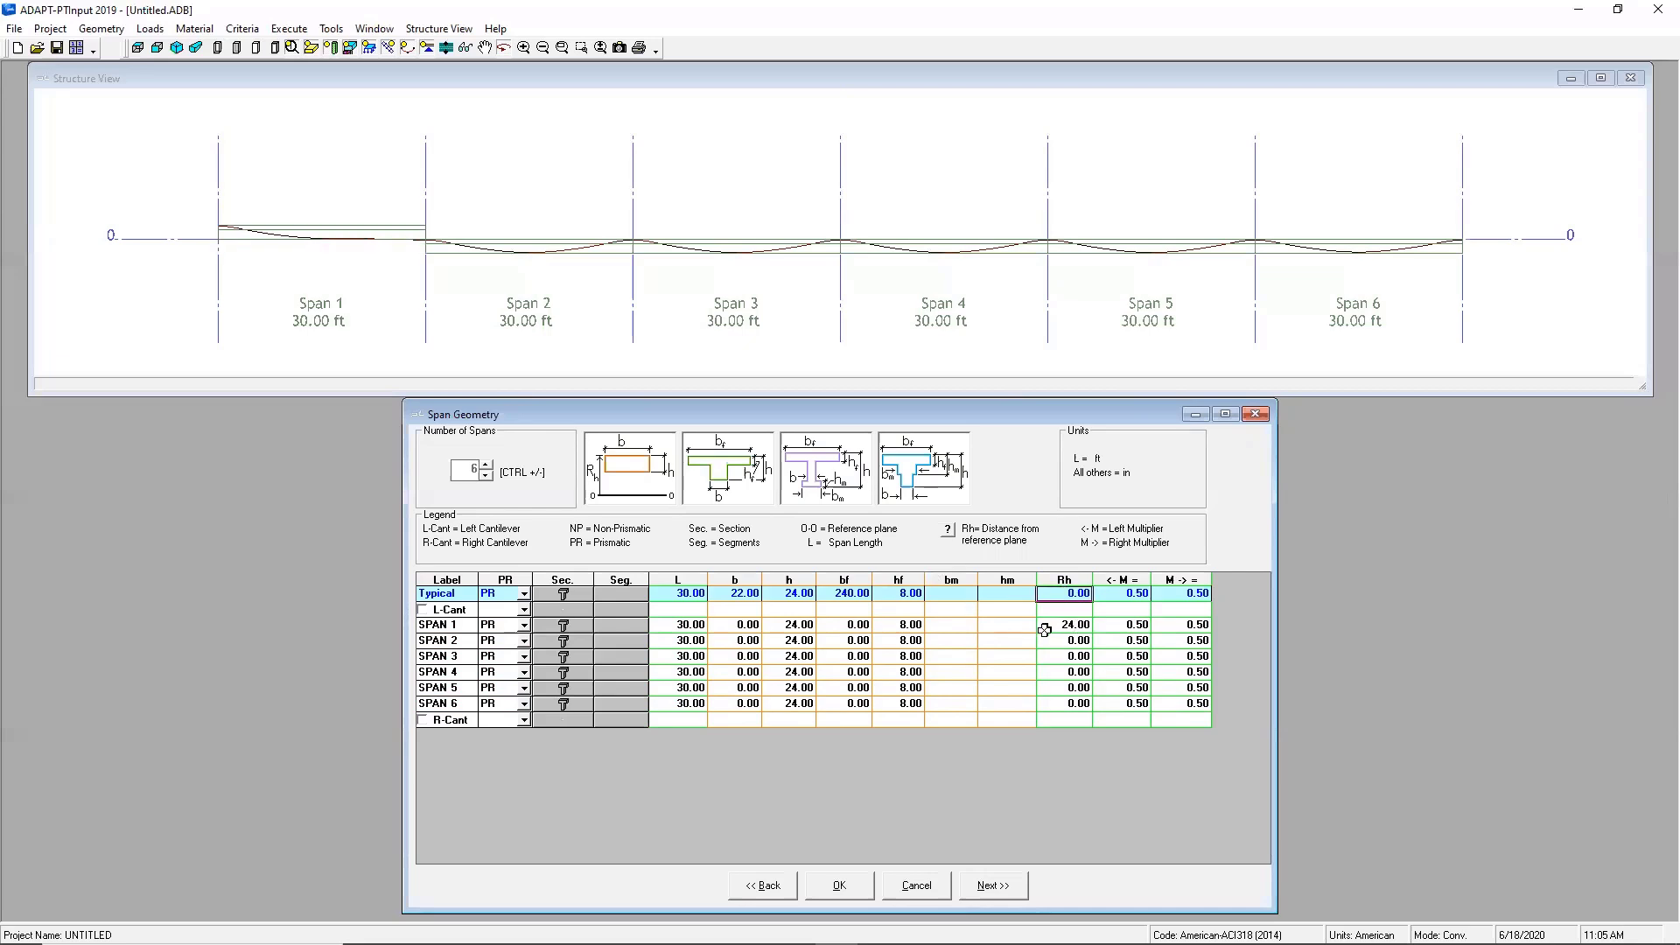
type("24")
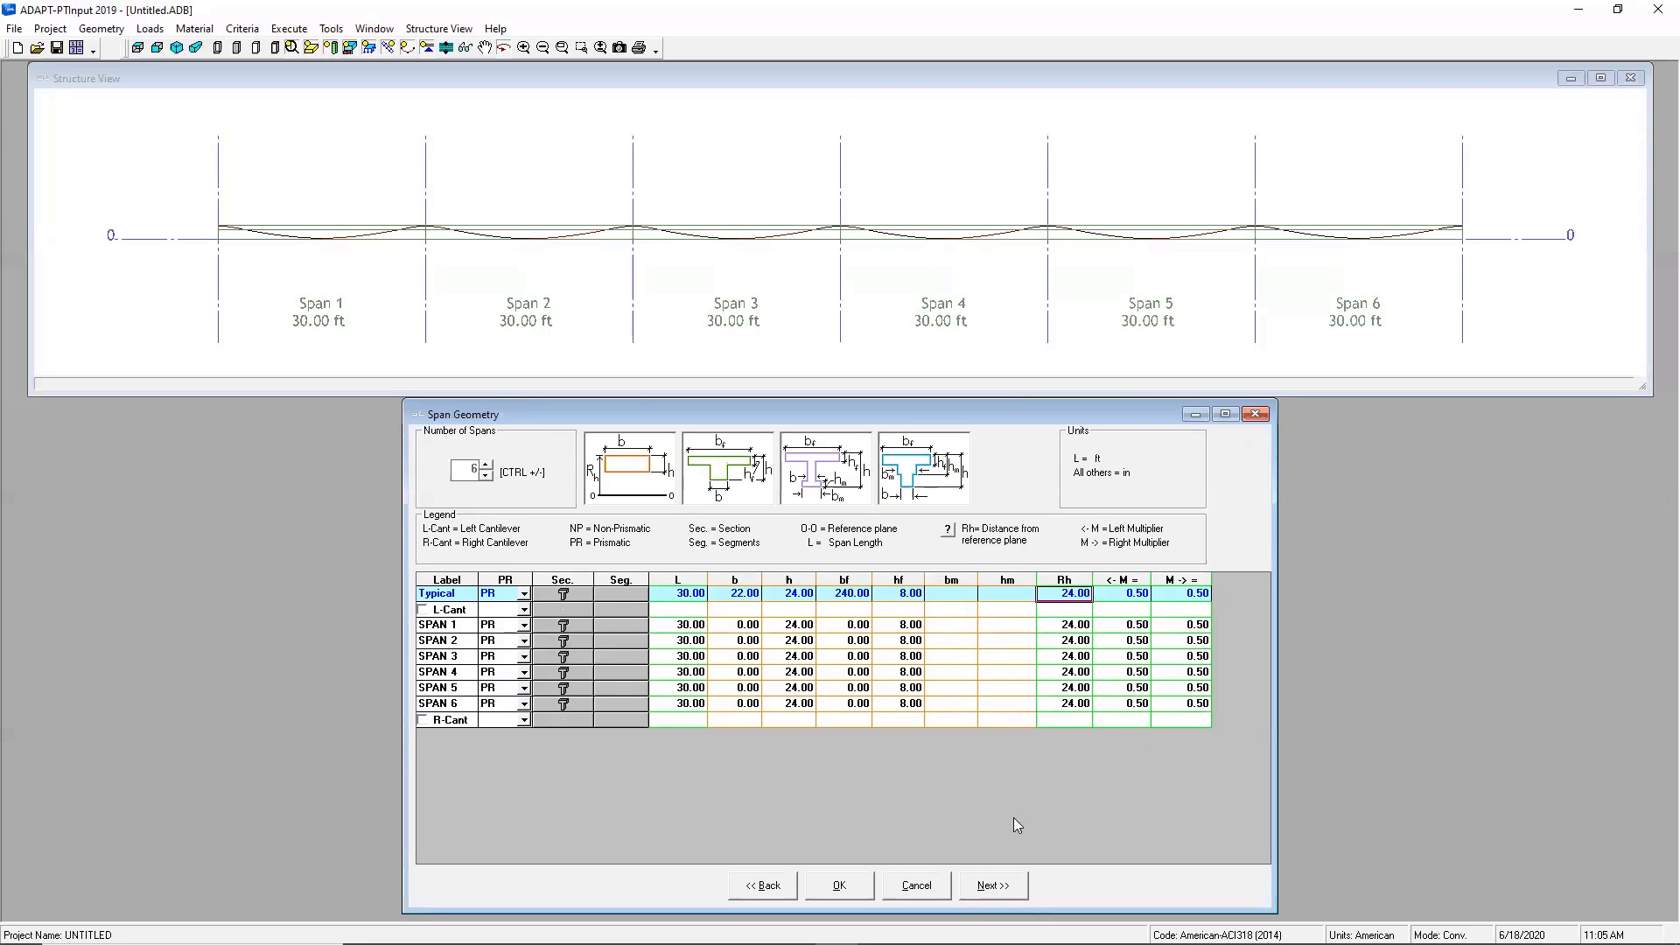
Dismiss the width warnings and copy the Typical bf 240.00 to every span
left_click(993, 885)
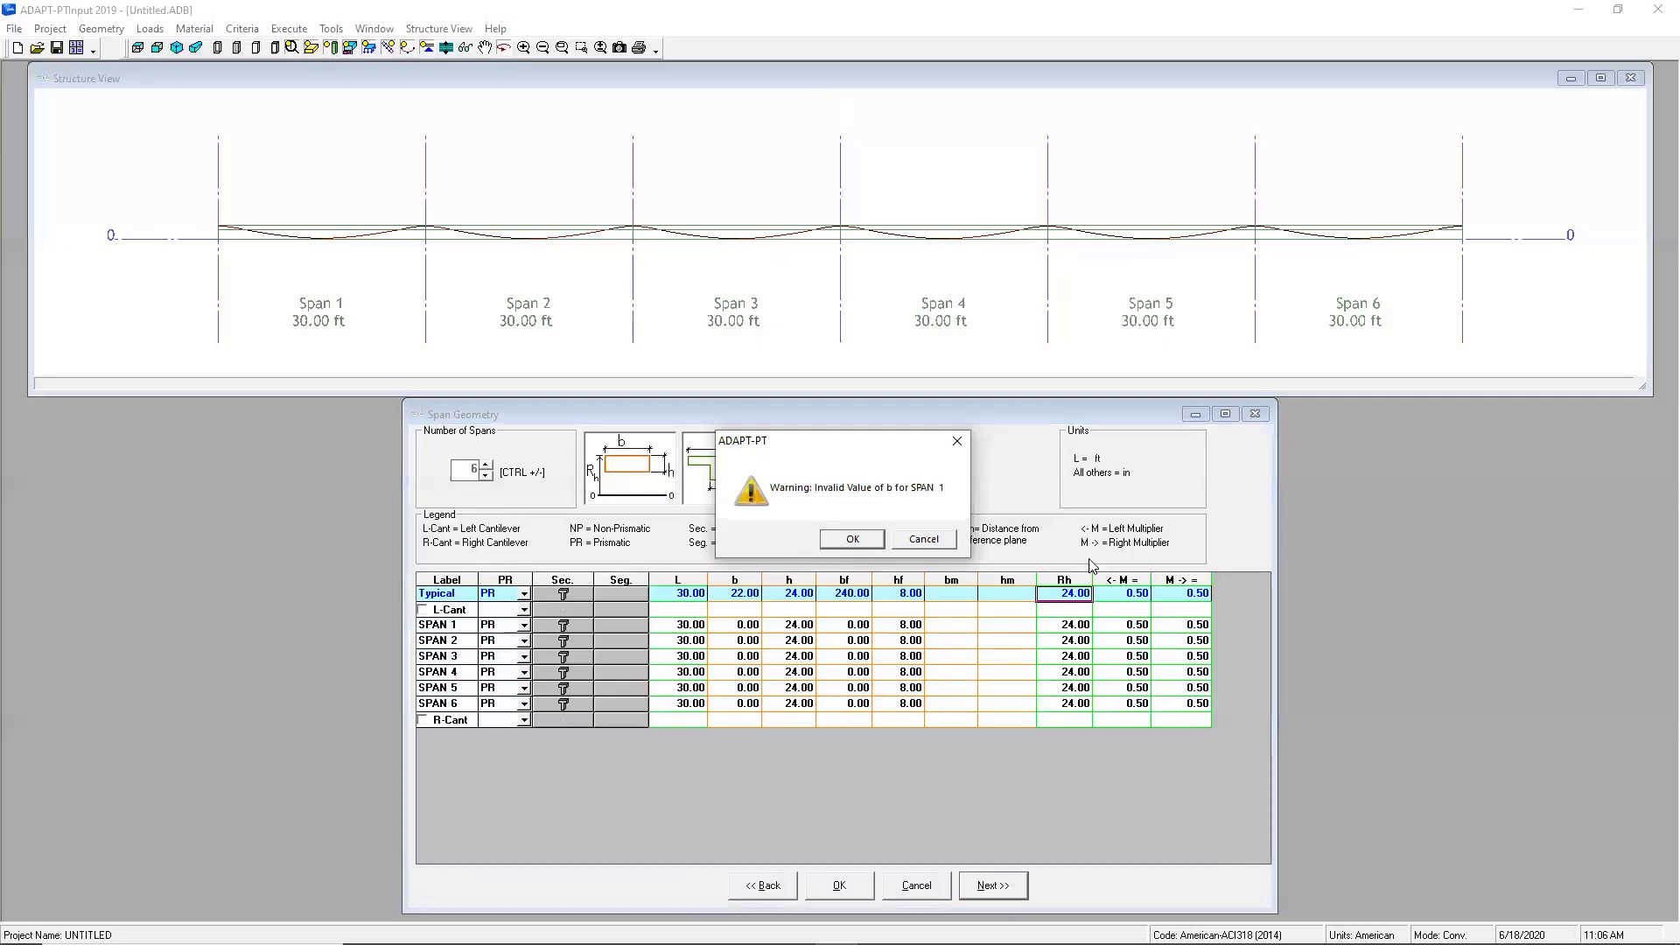
left_click(859, 541)
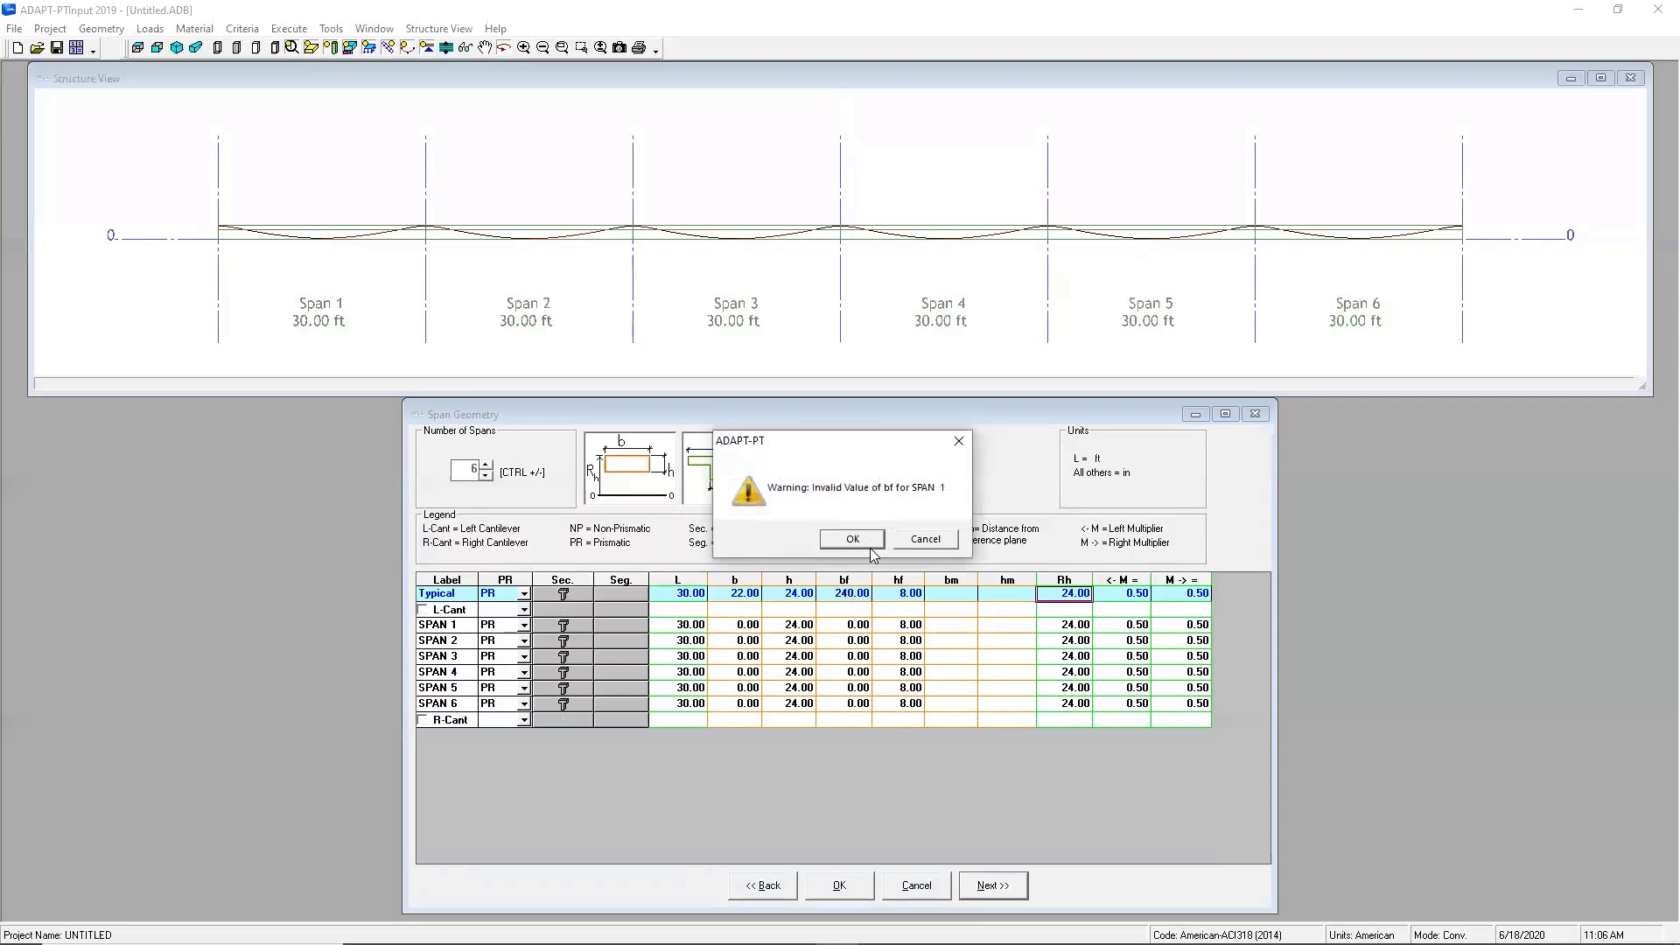
left_click(918, 539)
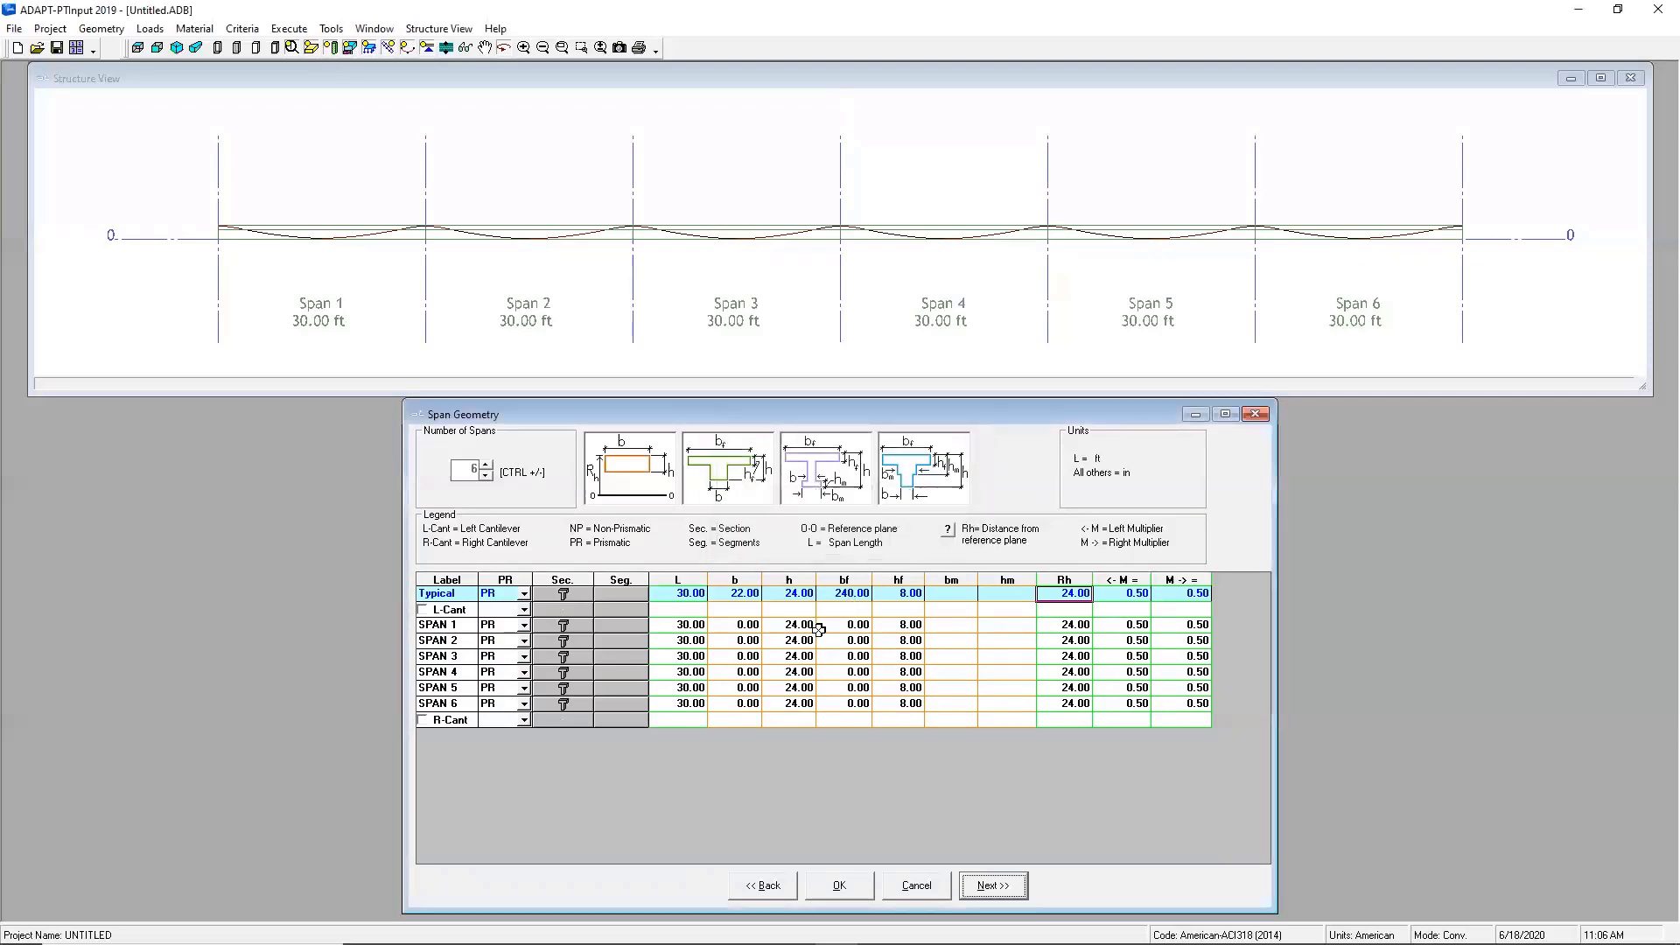
left_click(863, 594)
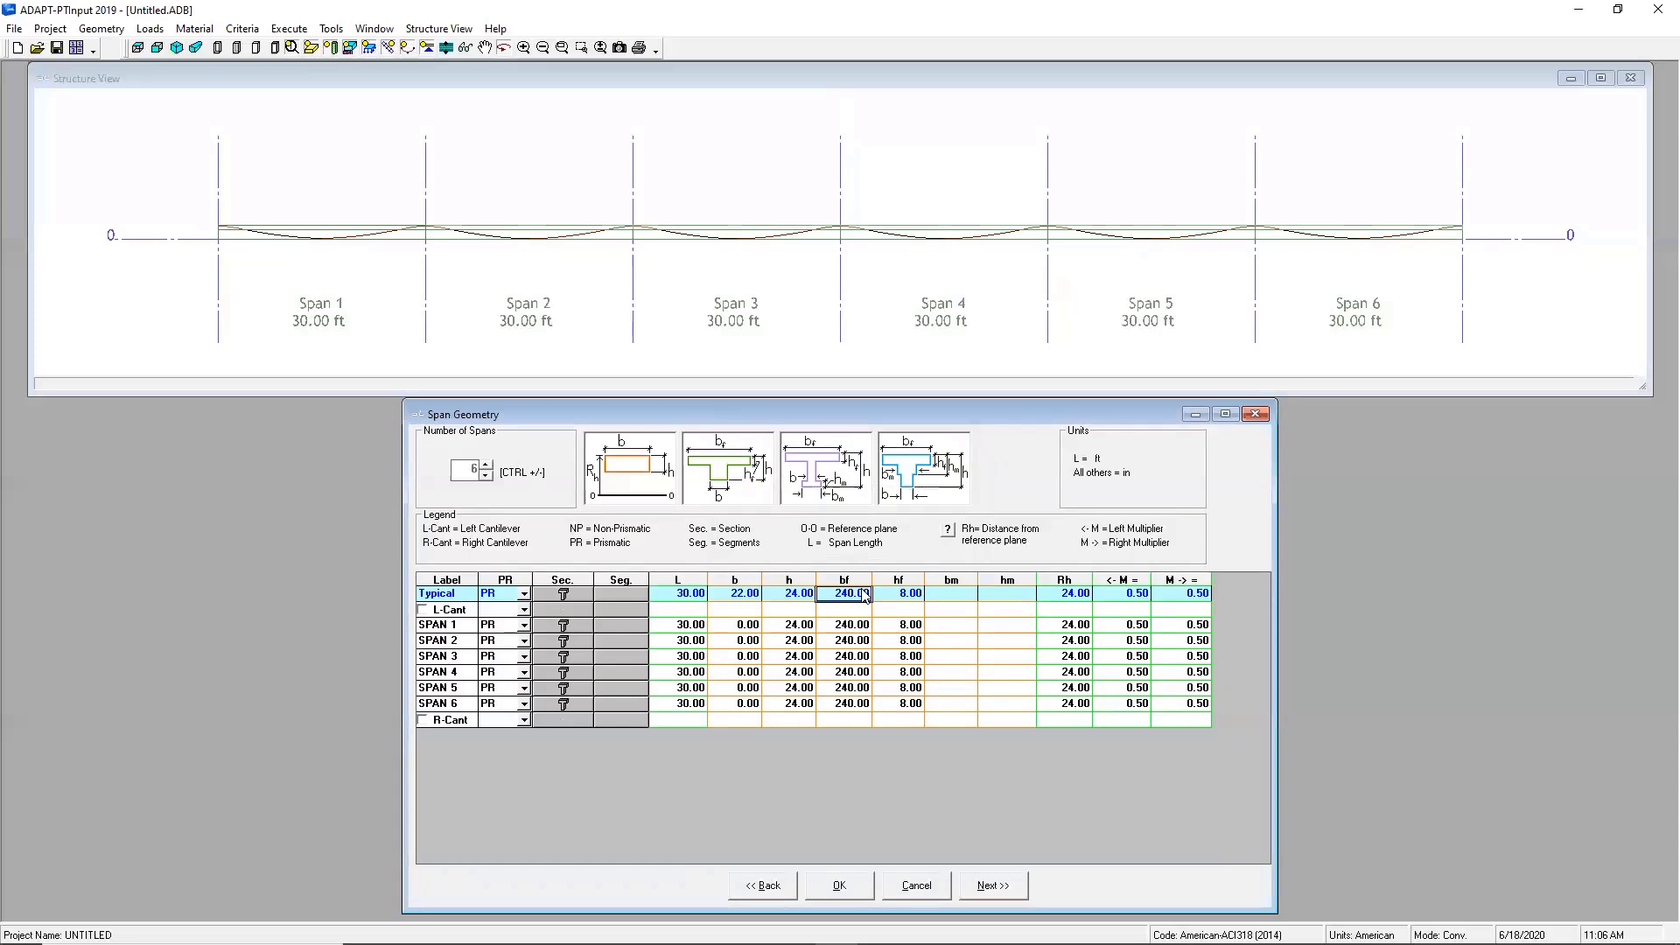
key("Return")
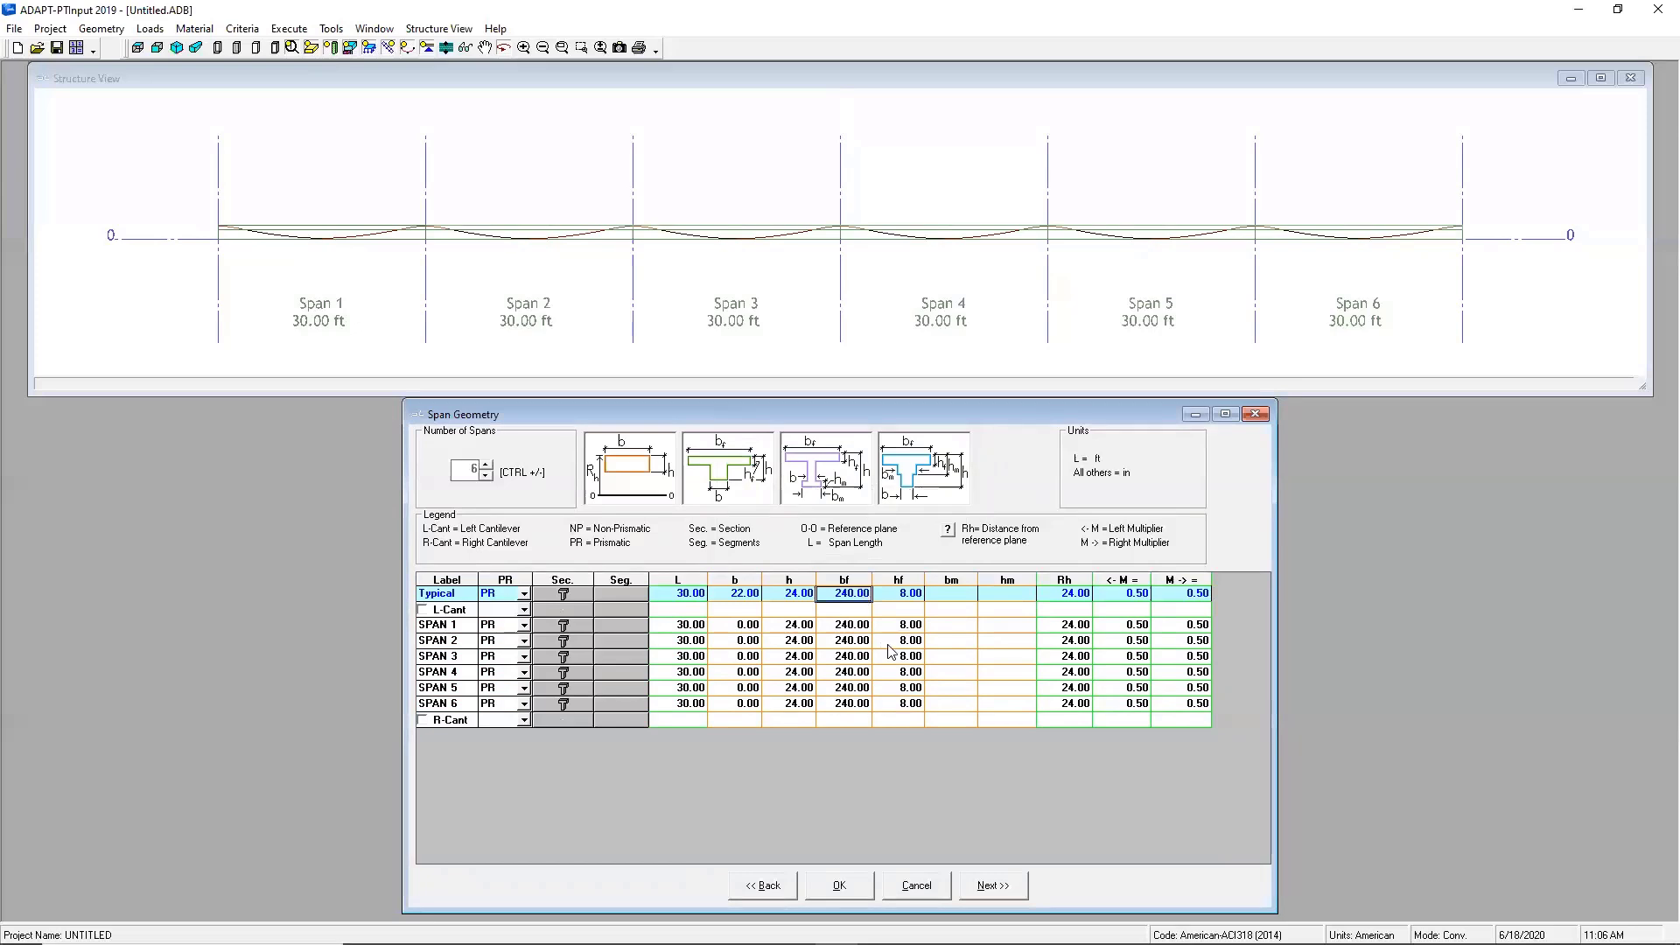
Clear the invalid b warnings and copy the Typical b 22.00 to all six spans
left_click(996, 884)
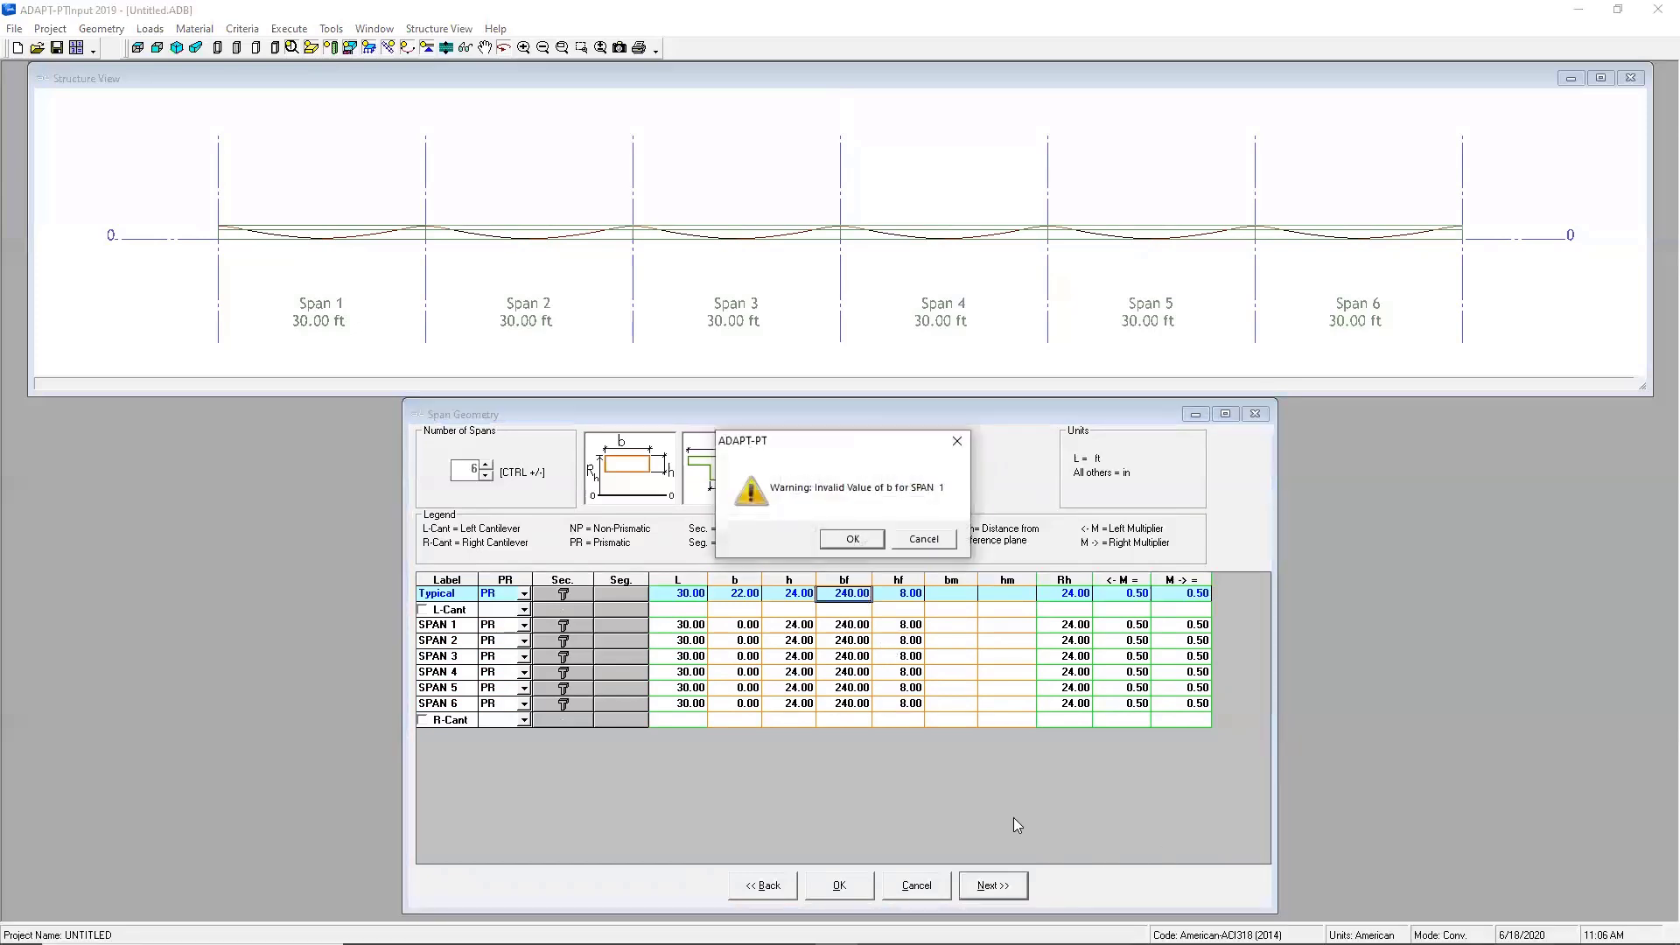
left_click(871, 538)
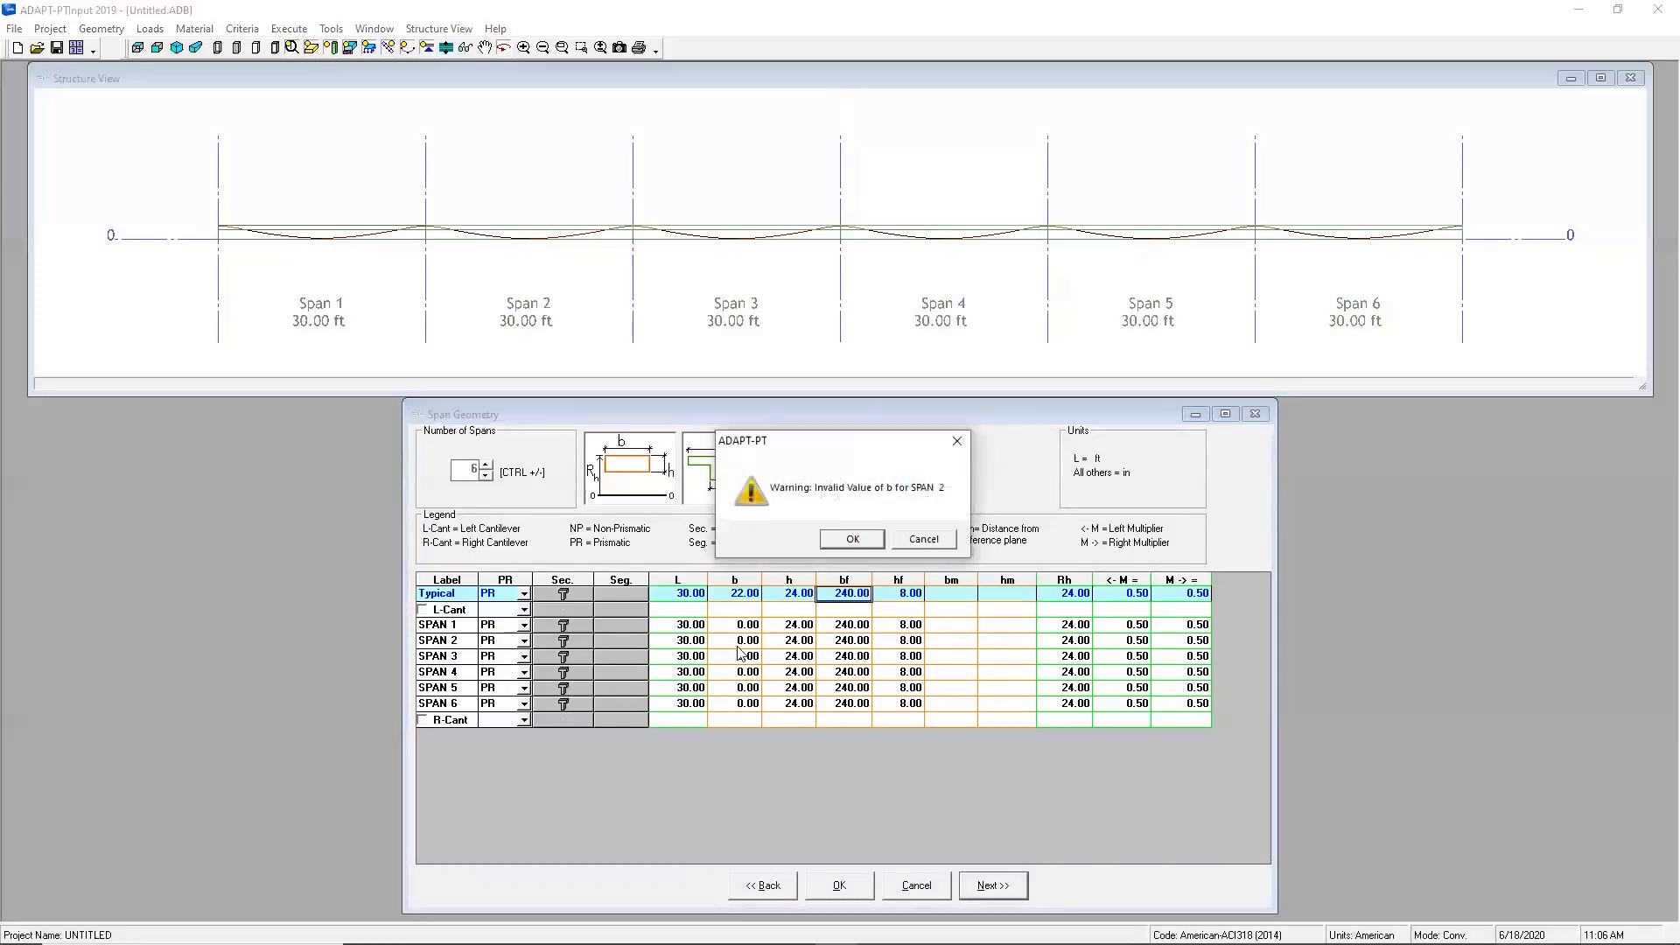
left_click(859, 540)
left_click(847, 538)
left_click(853, 543)
left_click(855, 540)
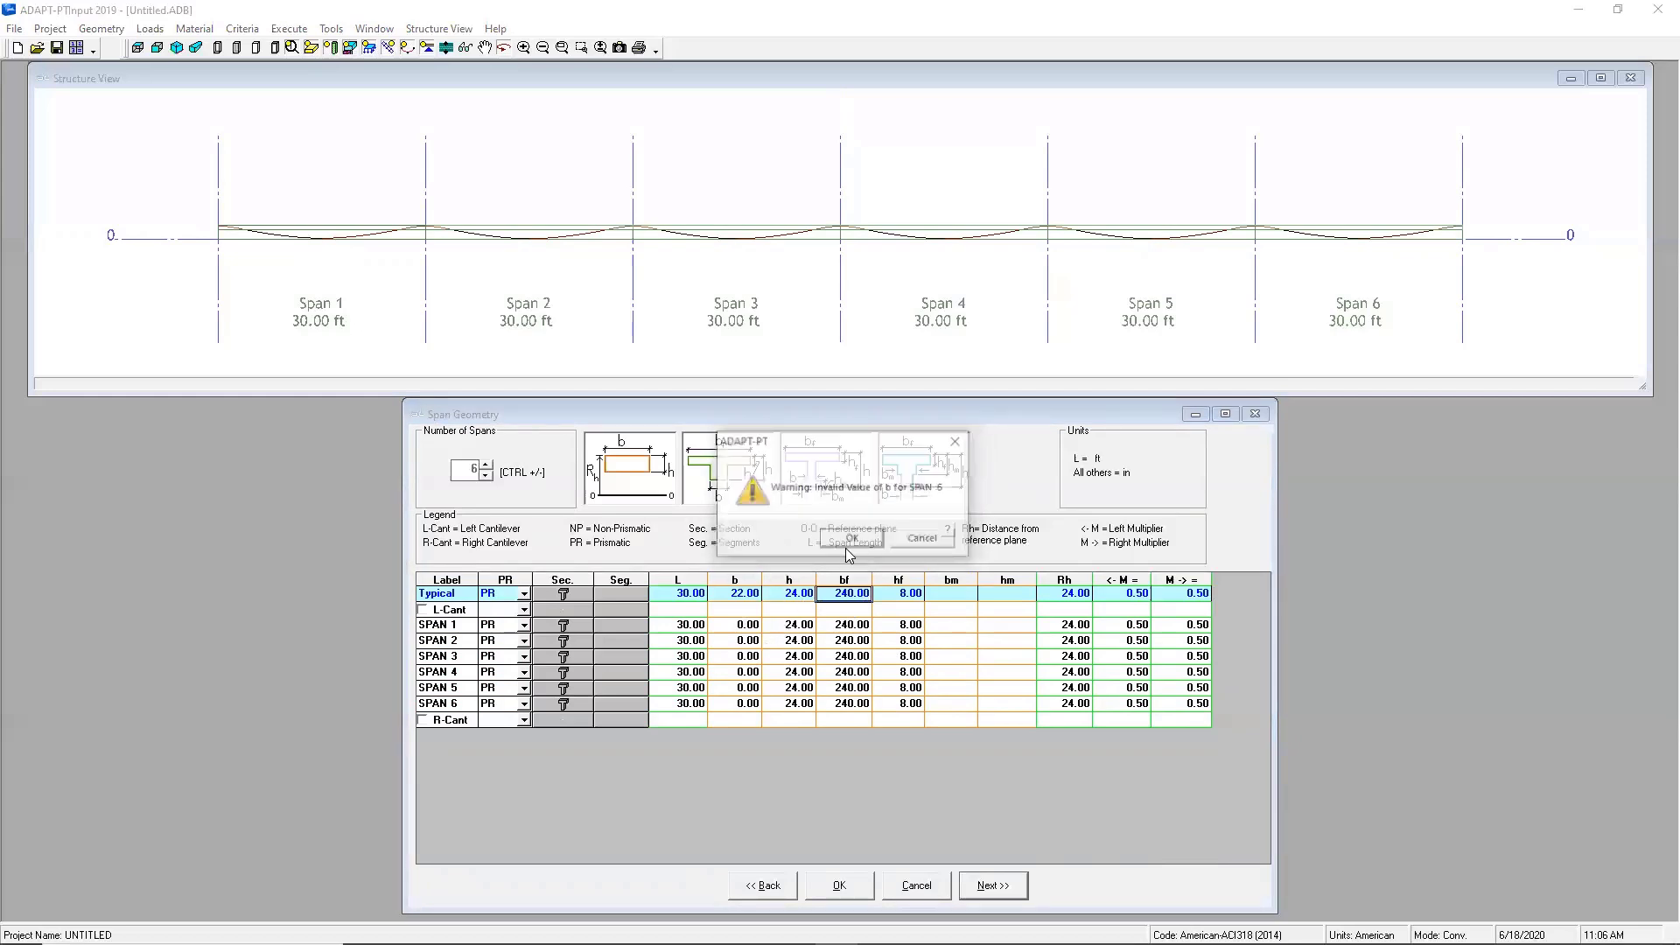
left_click(945, 537)
left_click(763, 592)
left_click(752, 592)
key("Return")
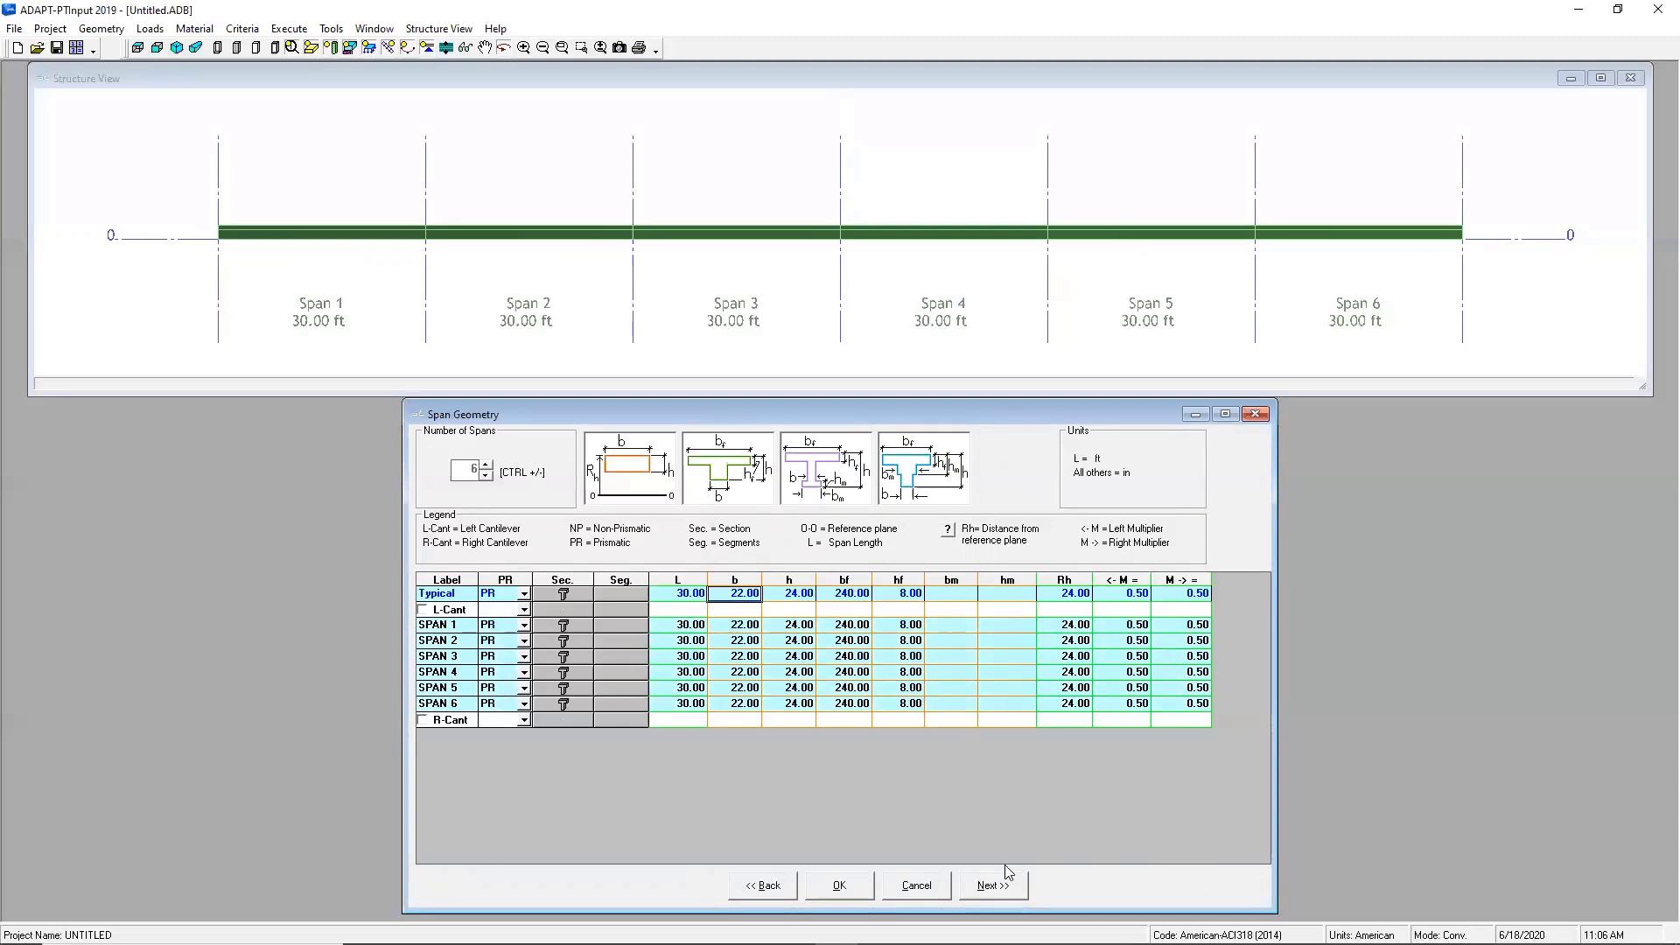
left_click(994, 885)
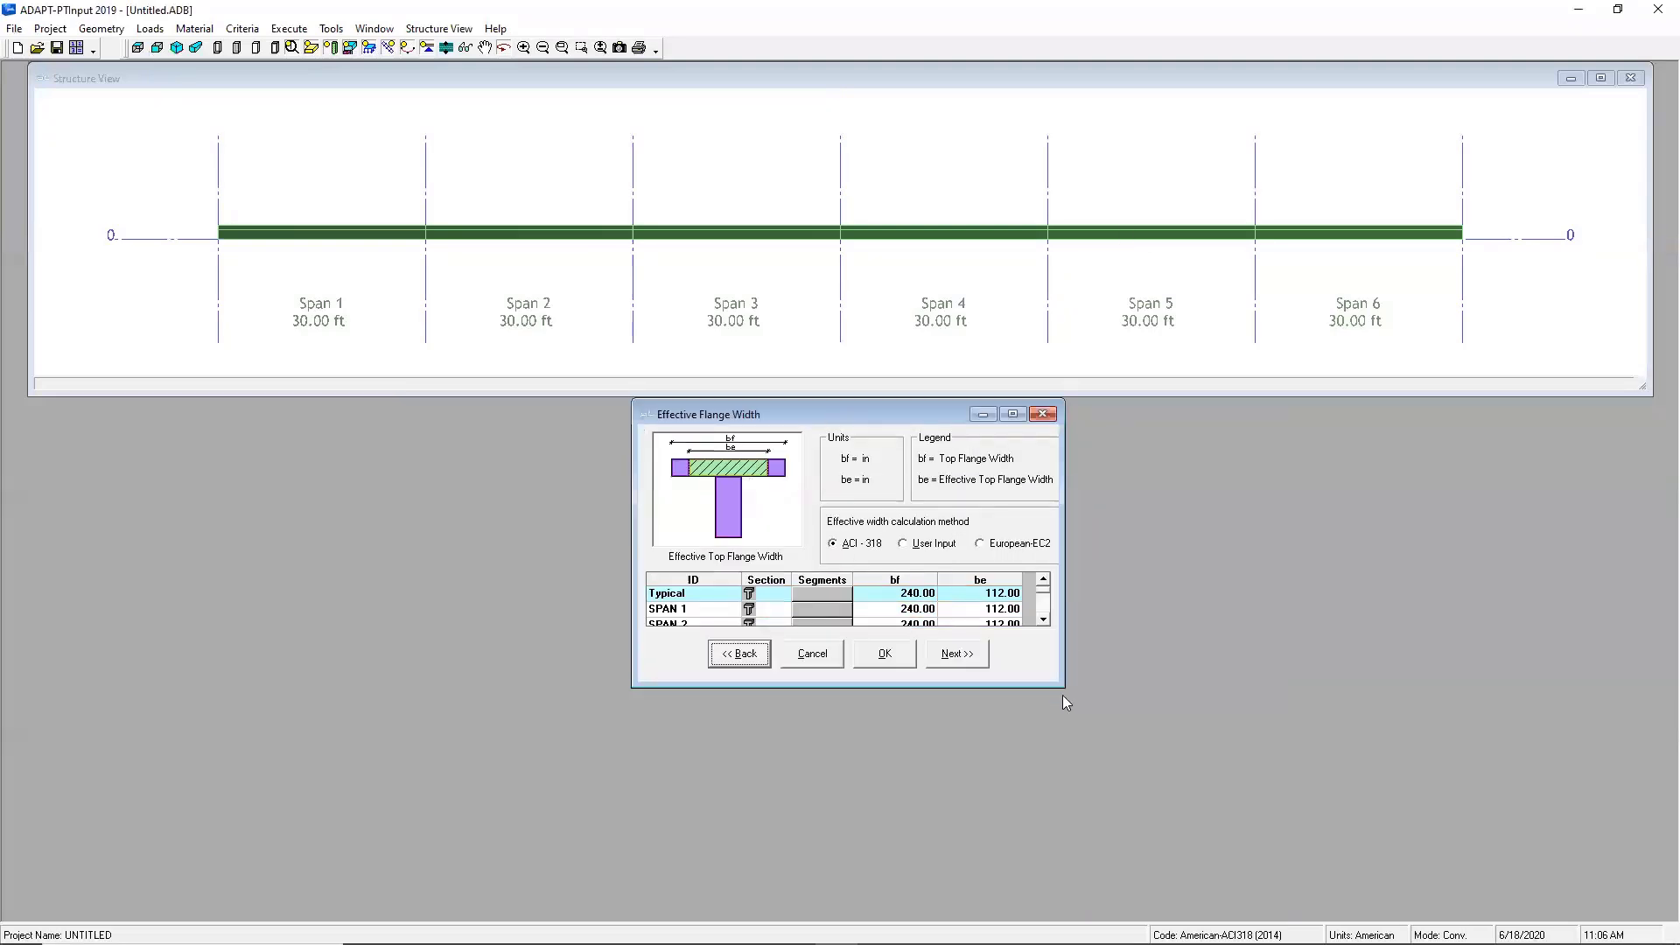
Enlarge the Effective Flange Width dialog so Typical and SPAN 1–6 rows (bf 240, be 112) show
left_click_drag(1057, 683, 1153, 840)
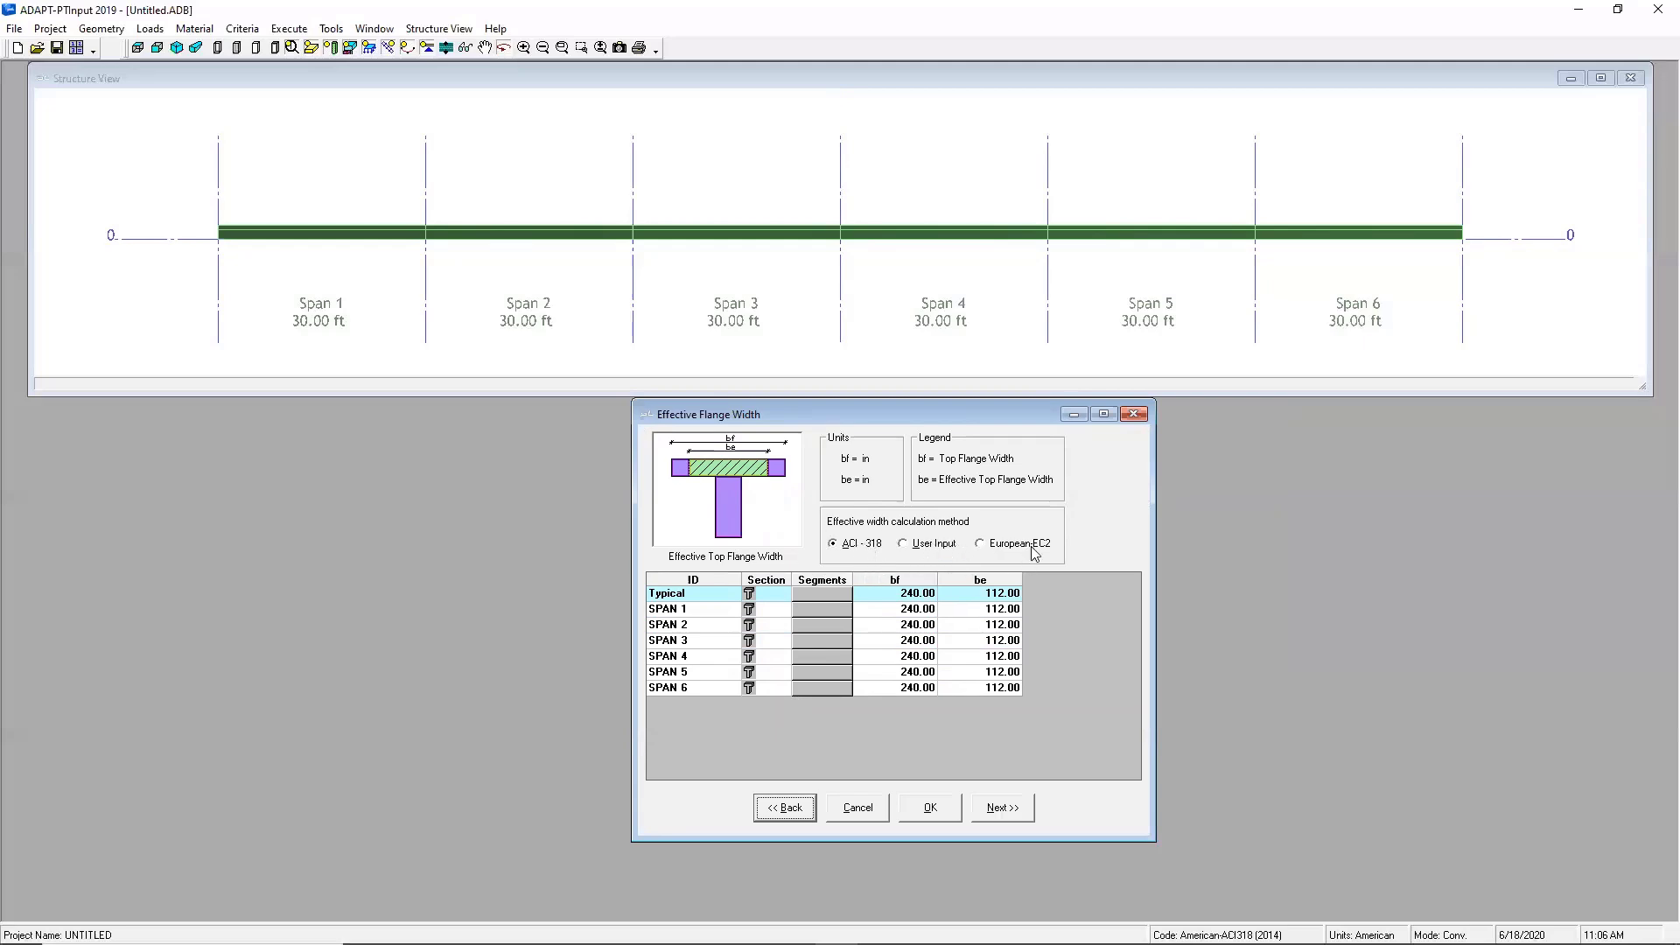
Give the supports lower columns only, after briefly trying columns above and below
left_click(1002, 807)
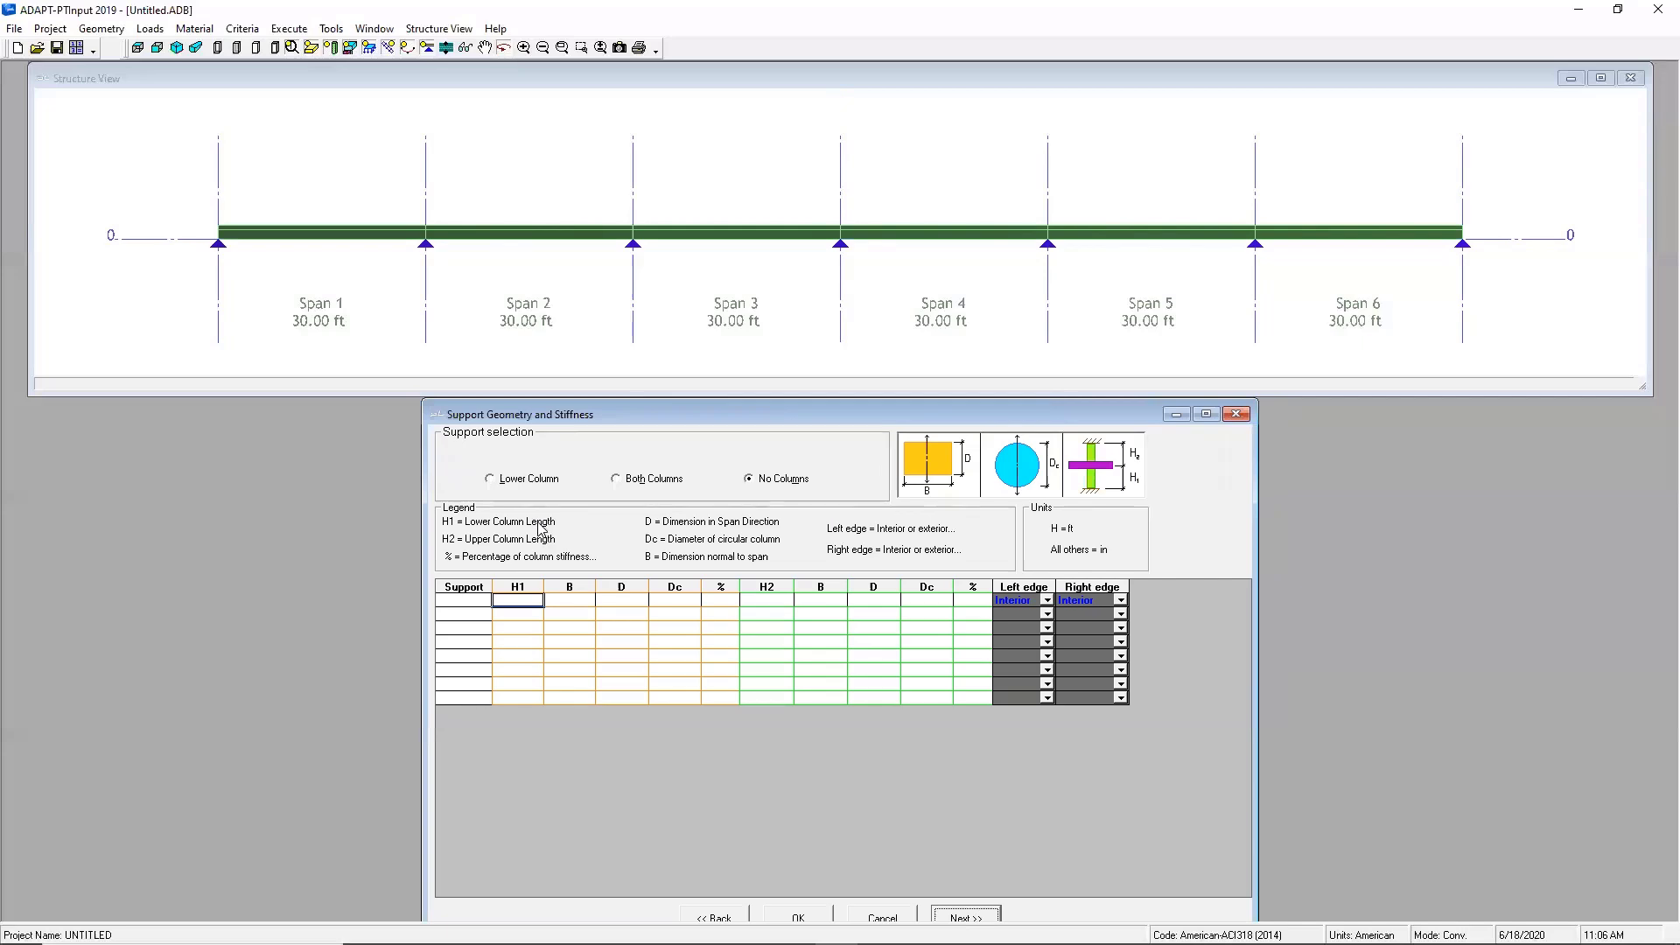
left_click(524, 484)
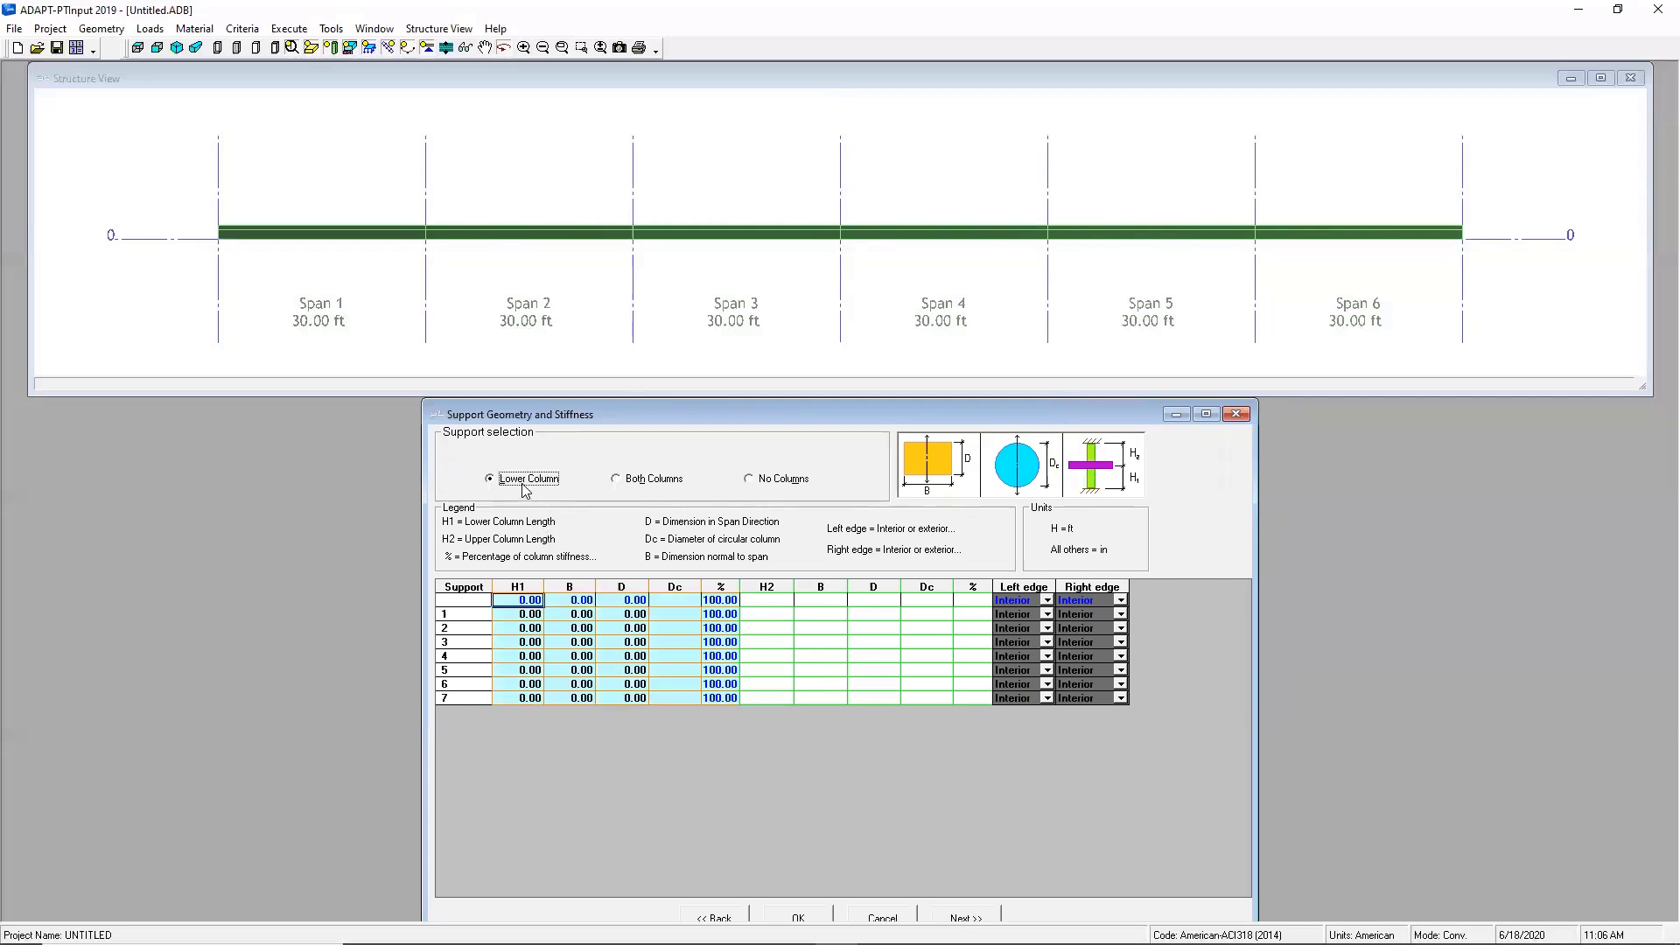
left_click(651, 482)
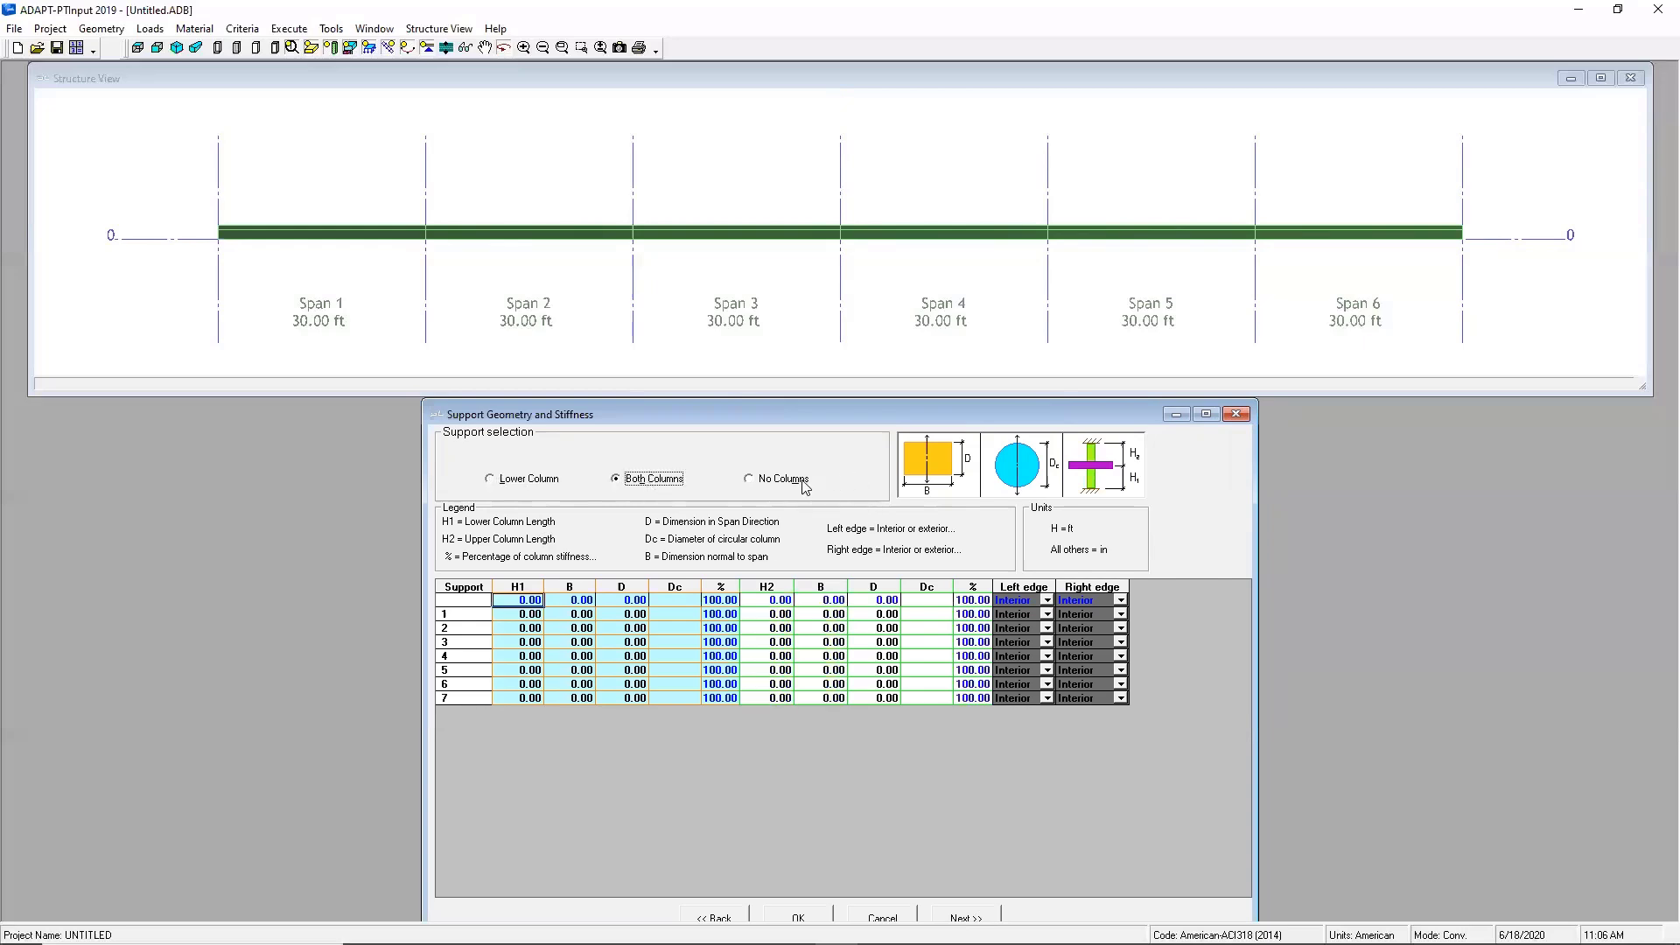
left_click(511, 483)
Set the Typical lower column to H1 12 ft and Dc 24 in for all supports
left_click(530, 601)
type("1")
left_click(587, 602)
type("12")
key("Return")
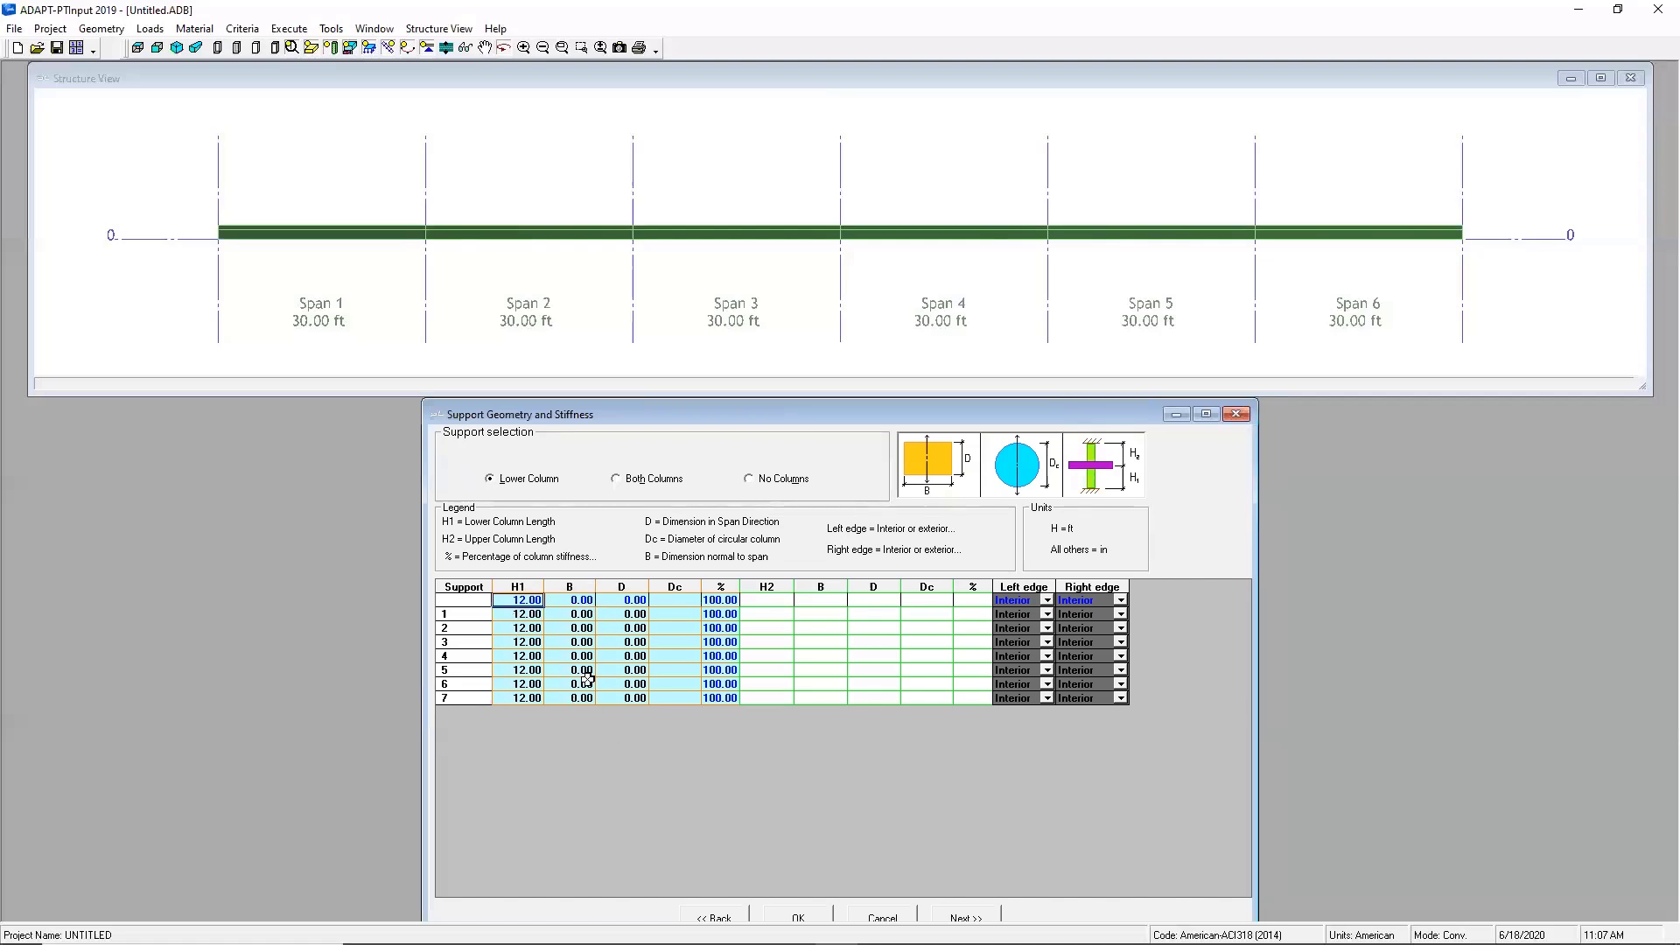
left_click(662, 603)
type("24")
key("Return")
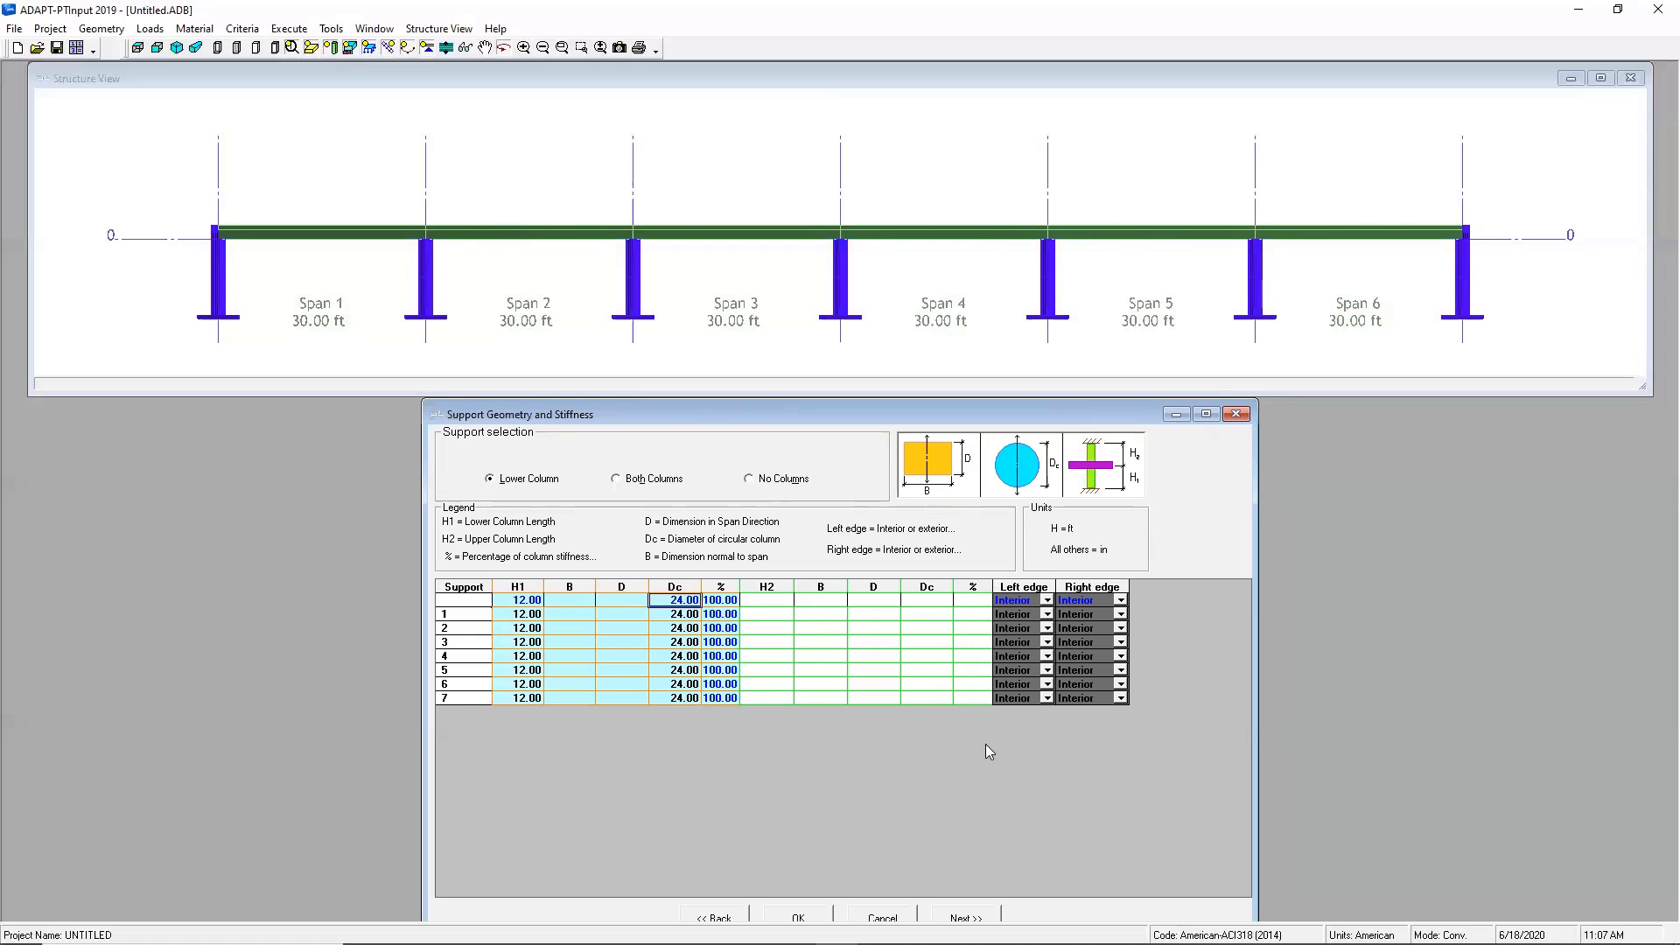
key("Return")
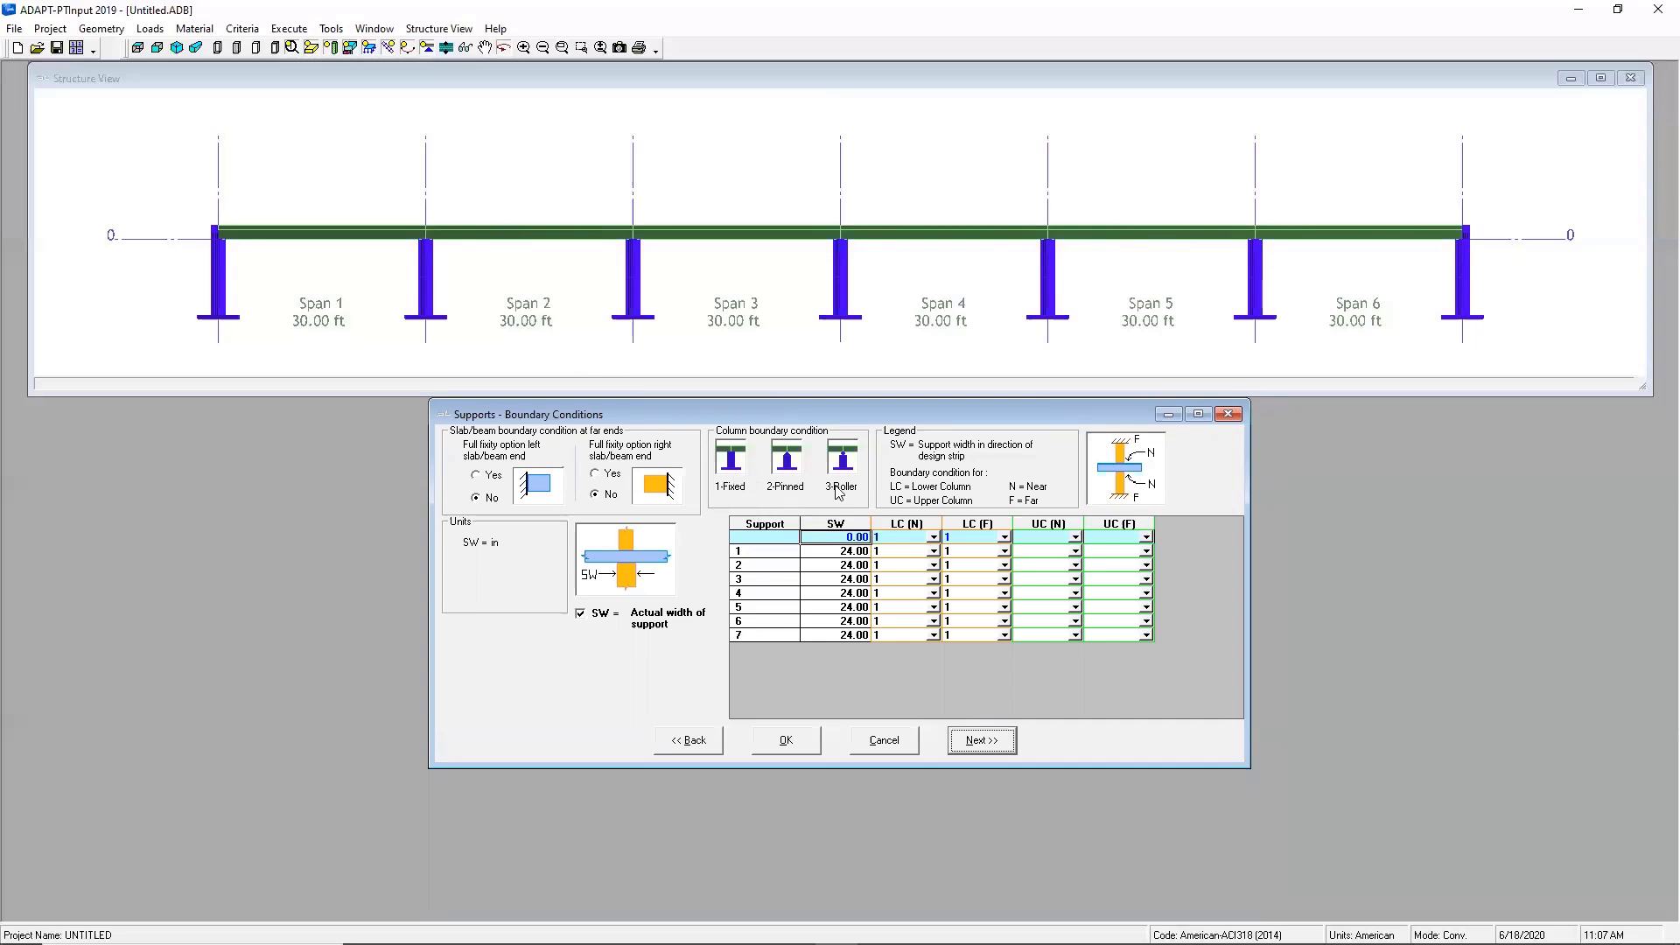
Set the Typical LC (N) and LC (F) conditions to 2 (Pinned) for all supports
left_click(906, 534)
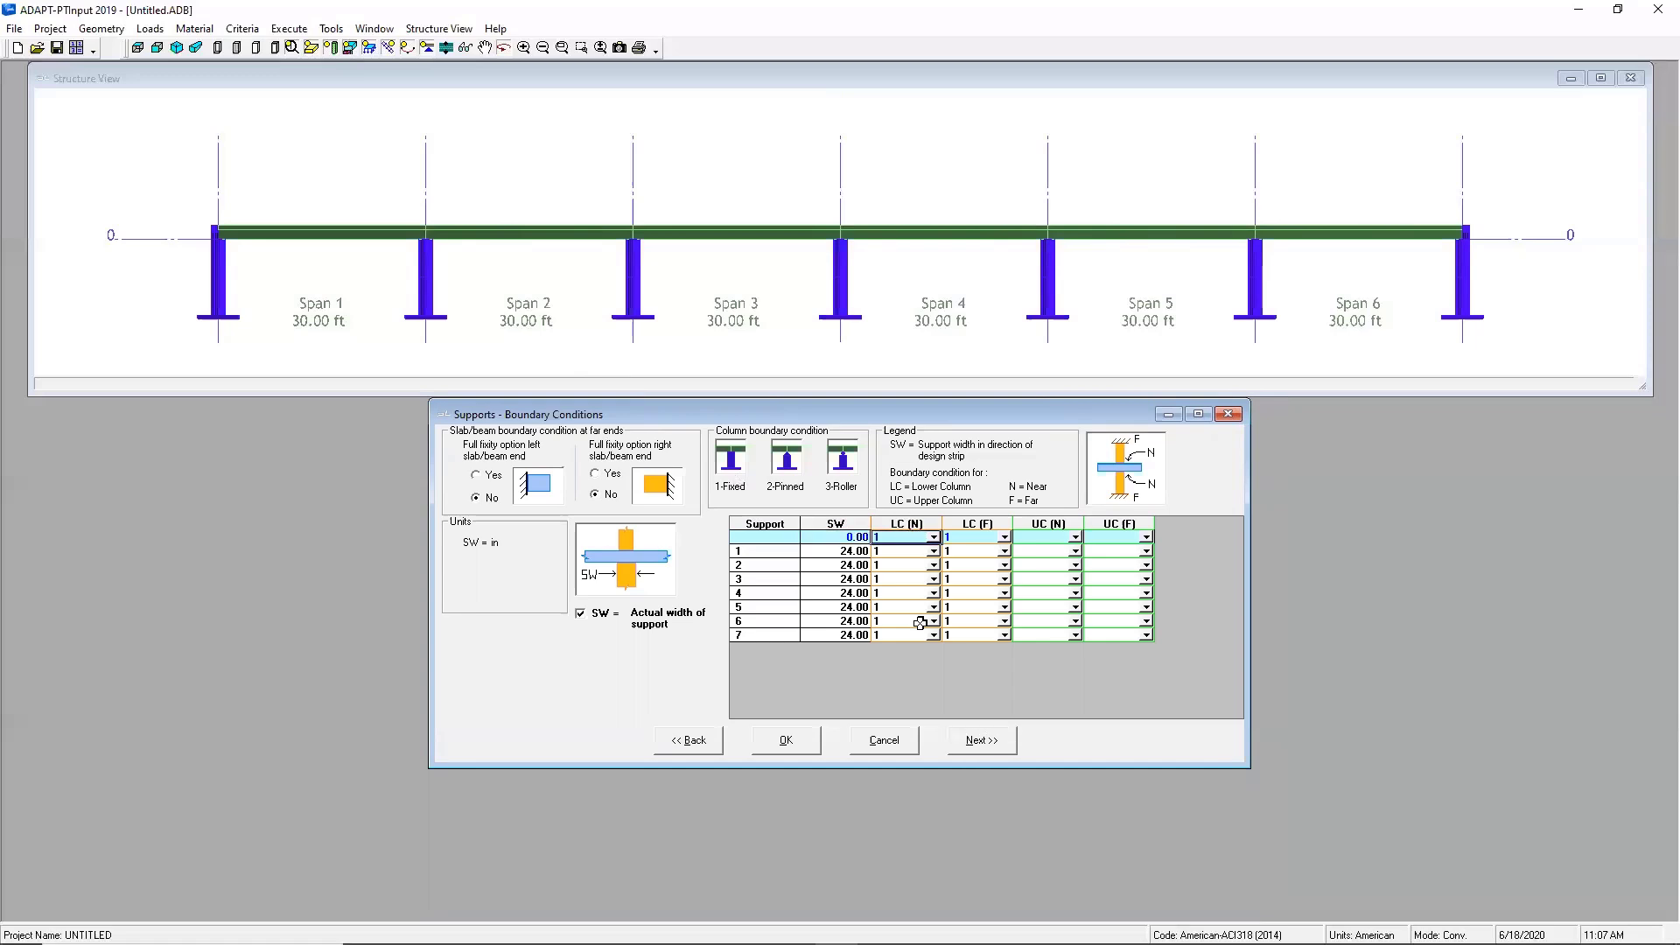
left_click(972, 537)
type("2")
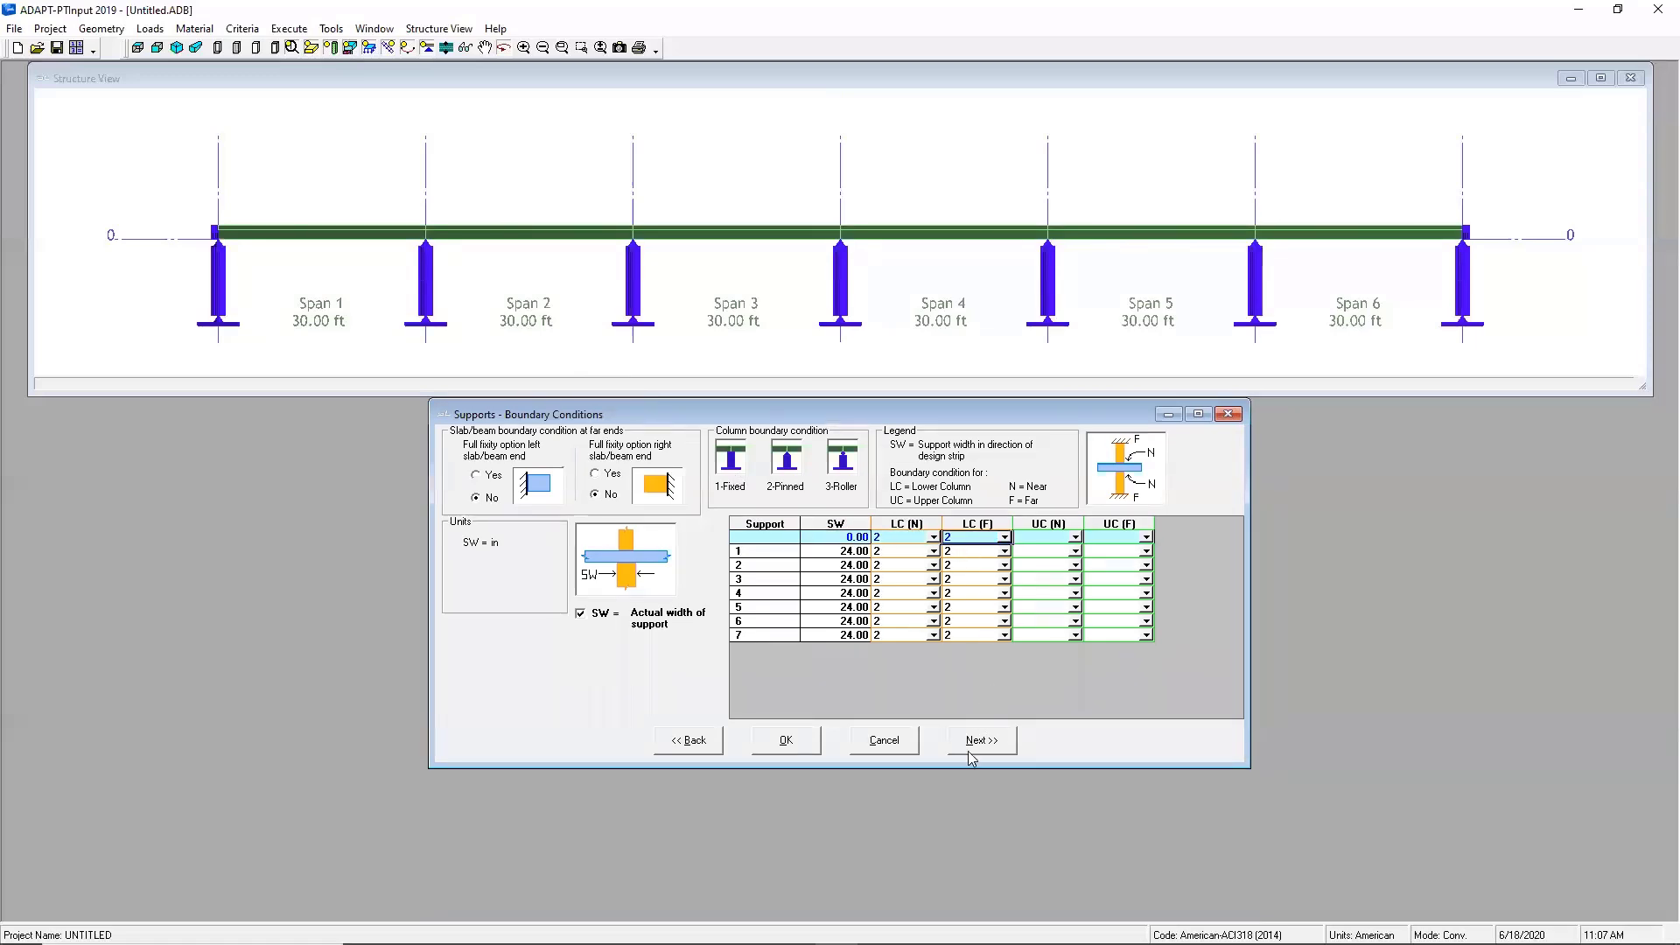
left_click(973, 743)
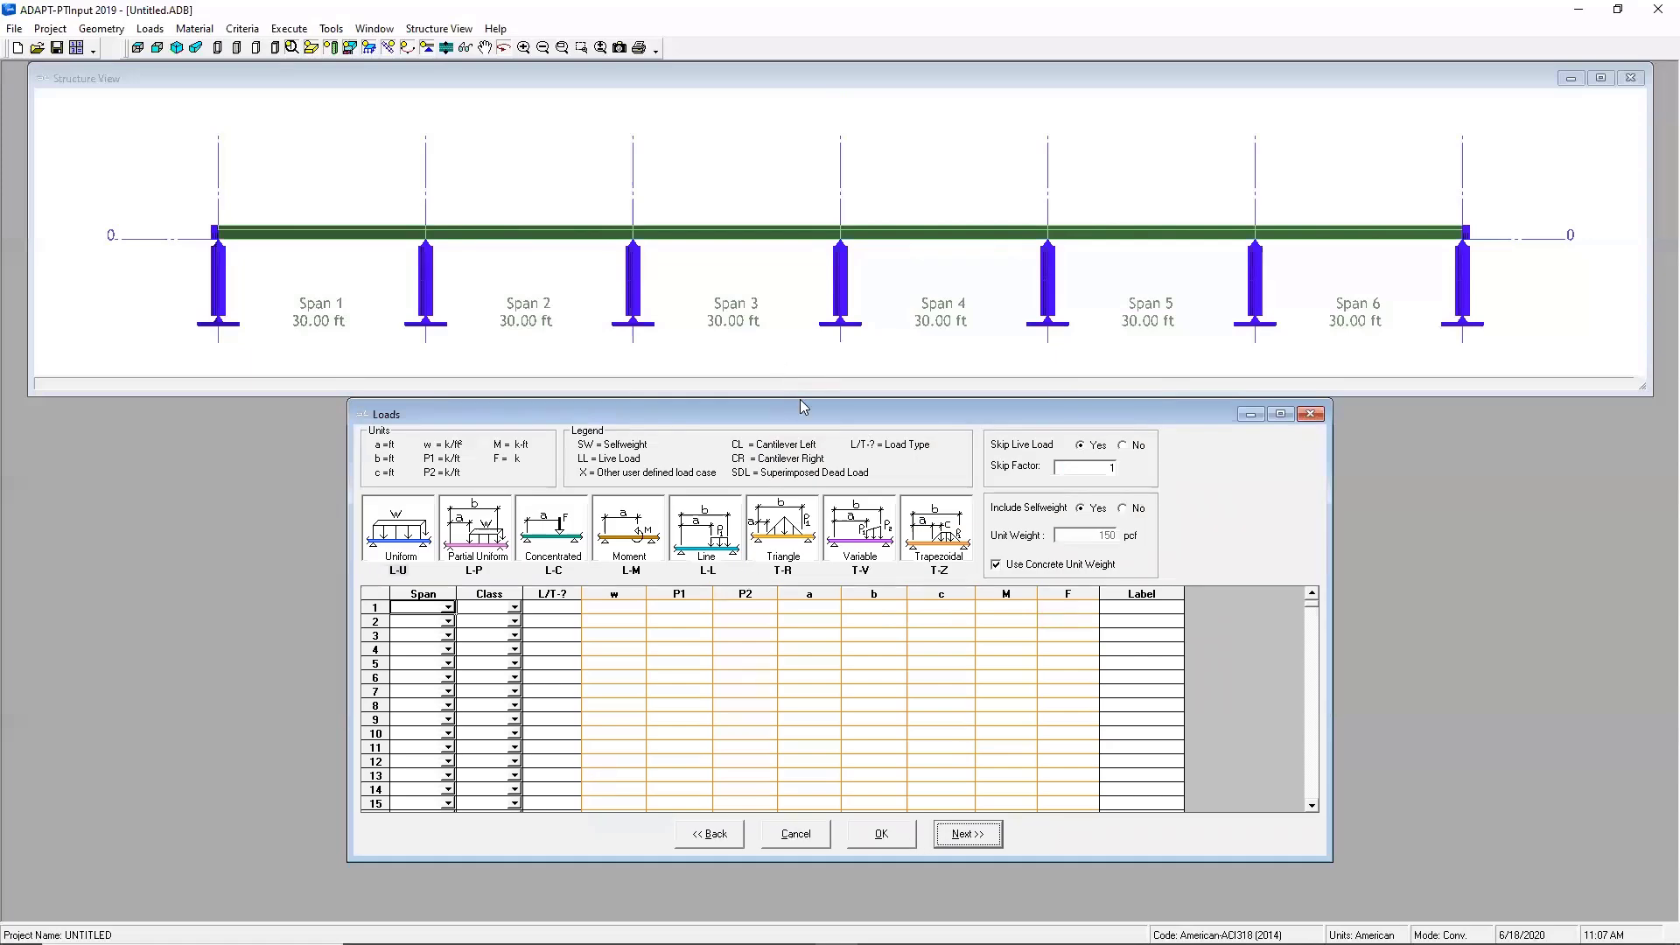
Start a second load row for all spans with SDL class, declining the delete prompt
left_click_drag(804, 407, 810, 370)
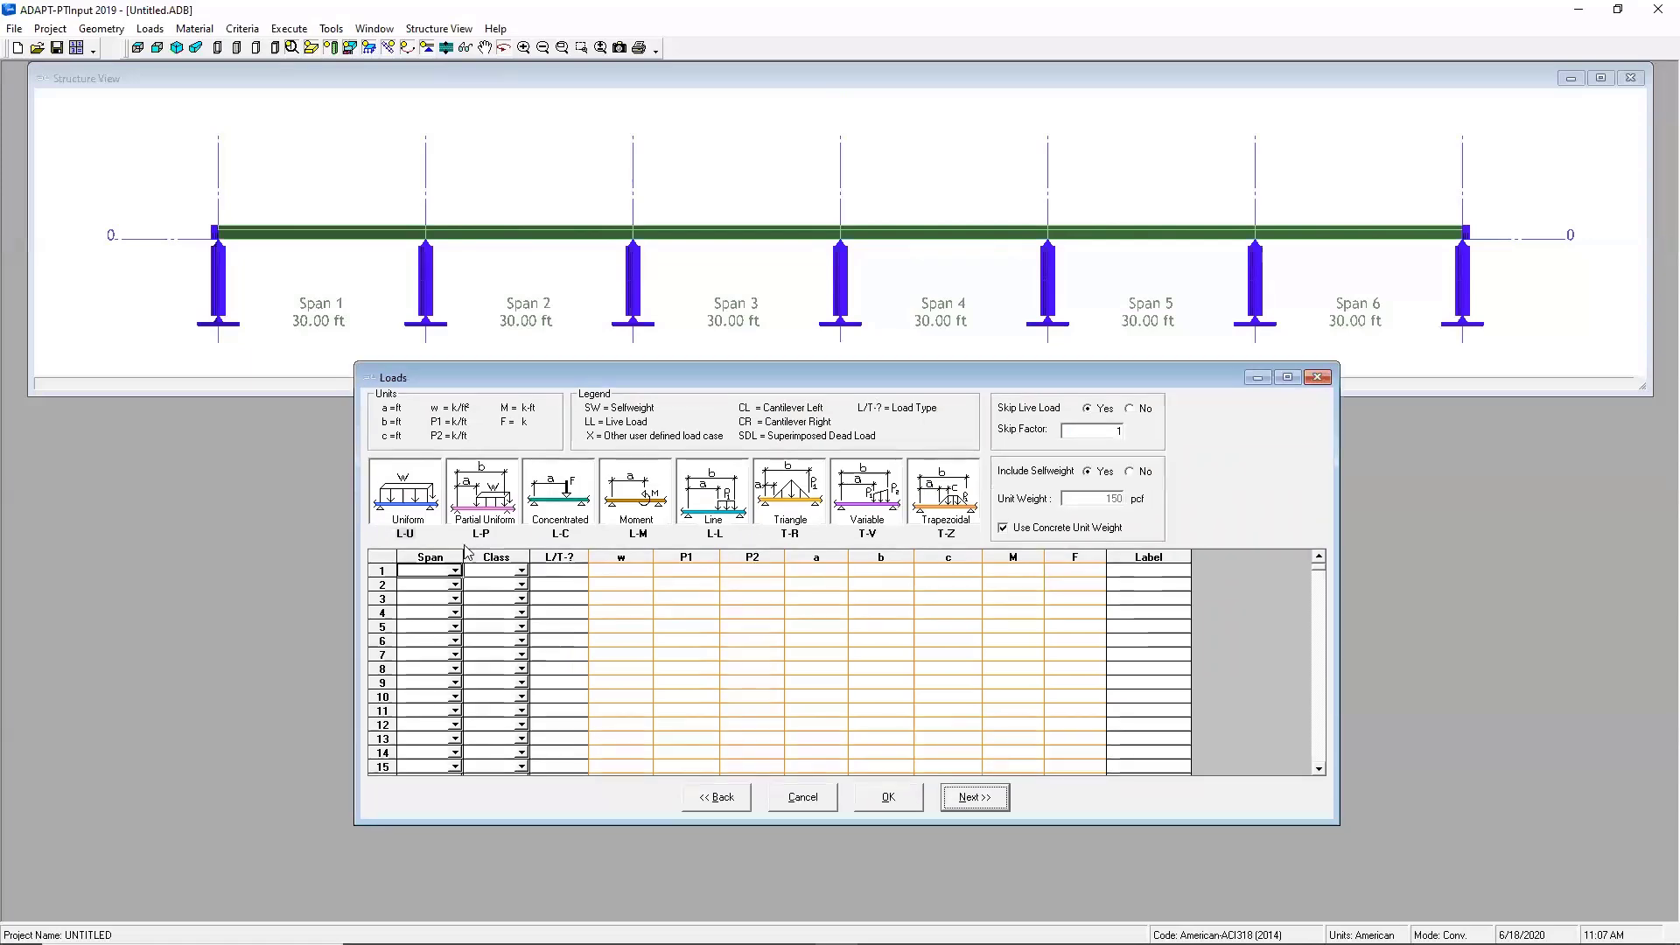
left_click(407, 578)
left_click(407, 577)
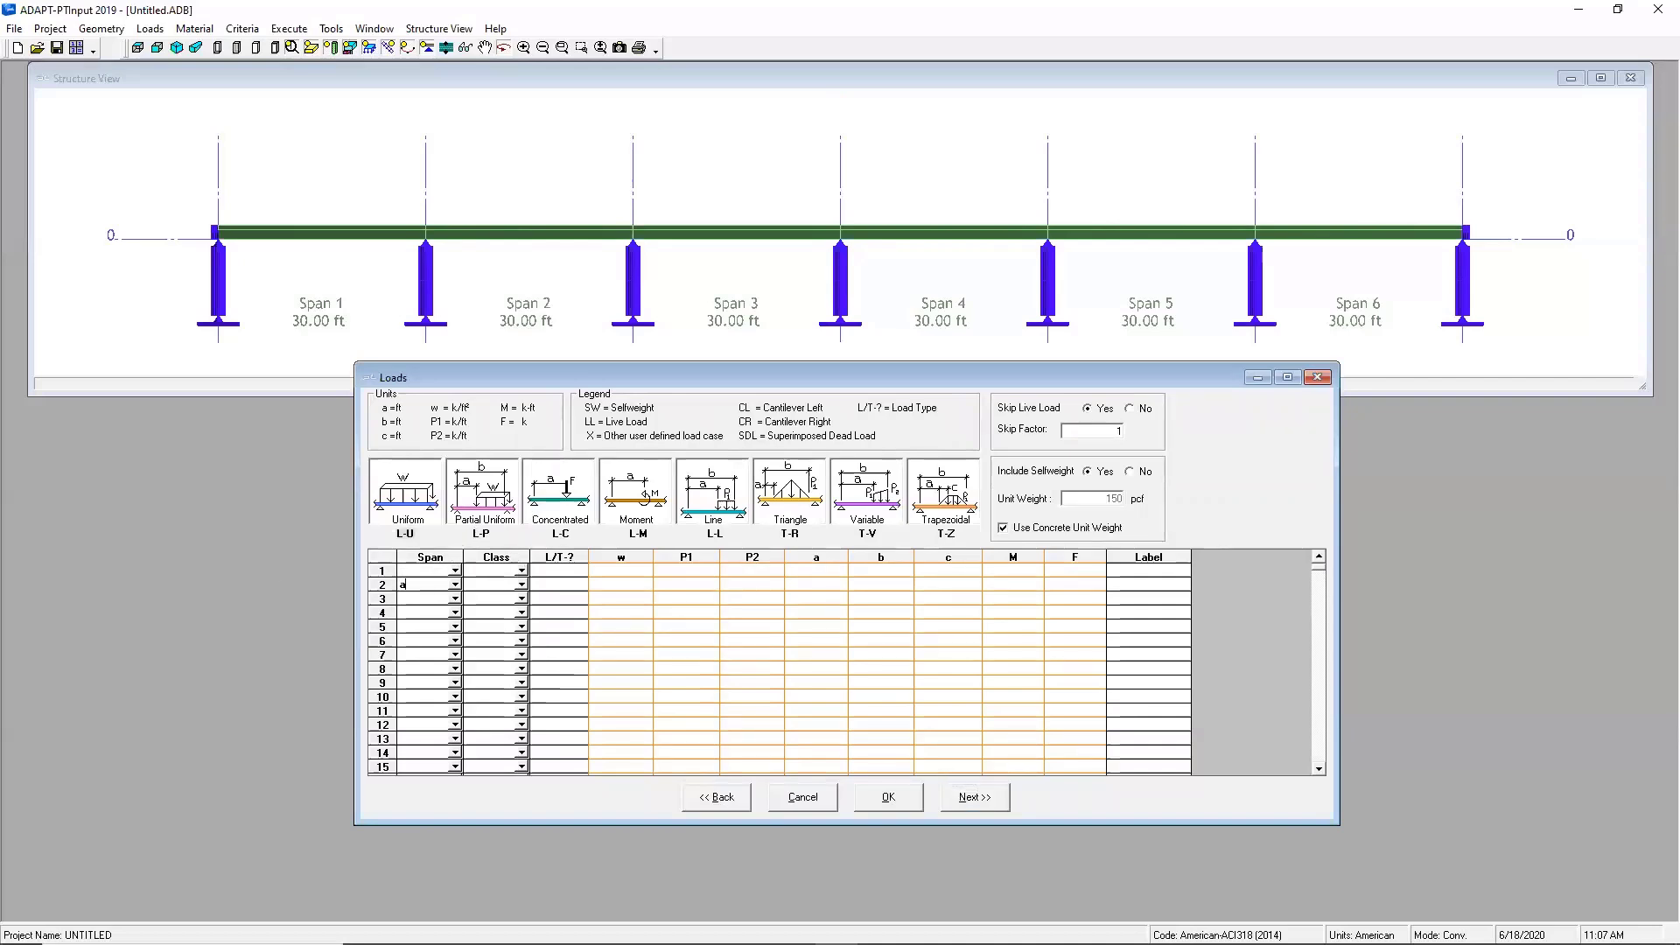
type("all")
left_click(501, 583)
left_click(522, 584)
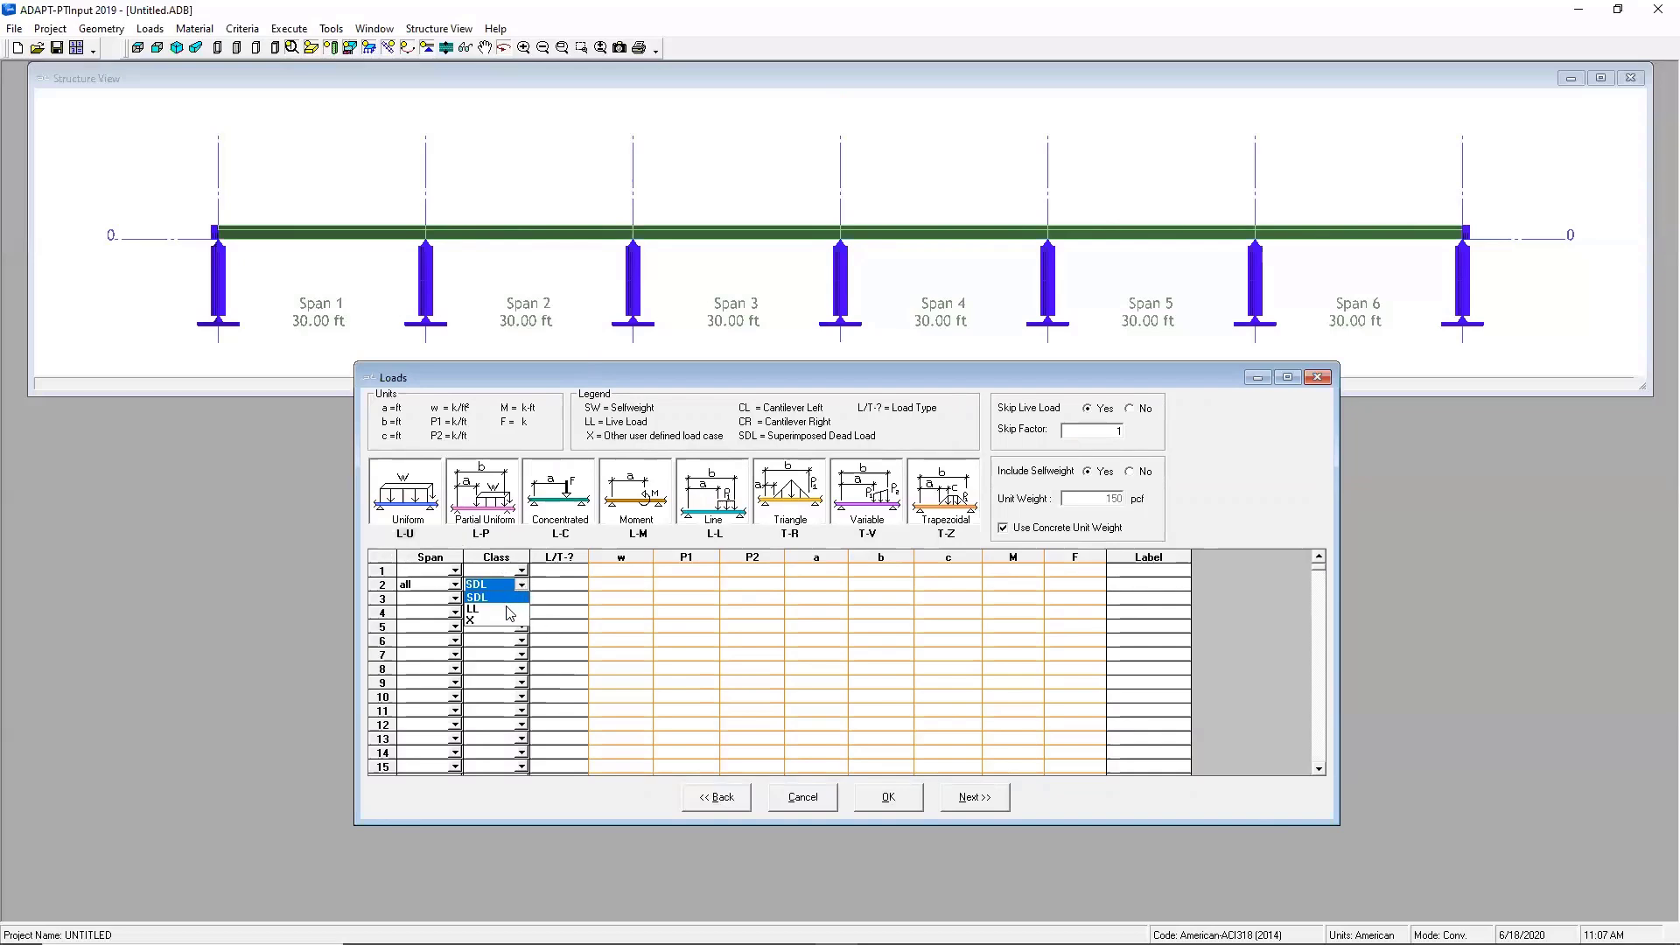
left_click(501, 601)
left_click(540, 581)
key("Delete")
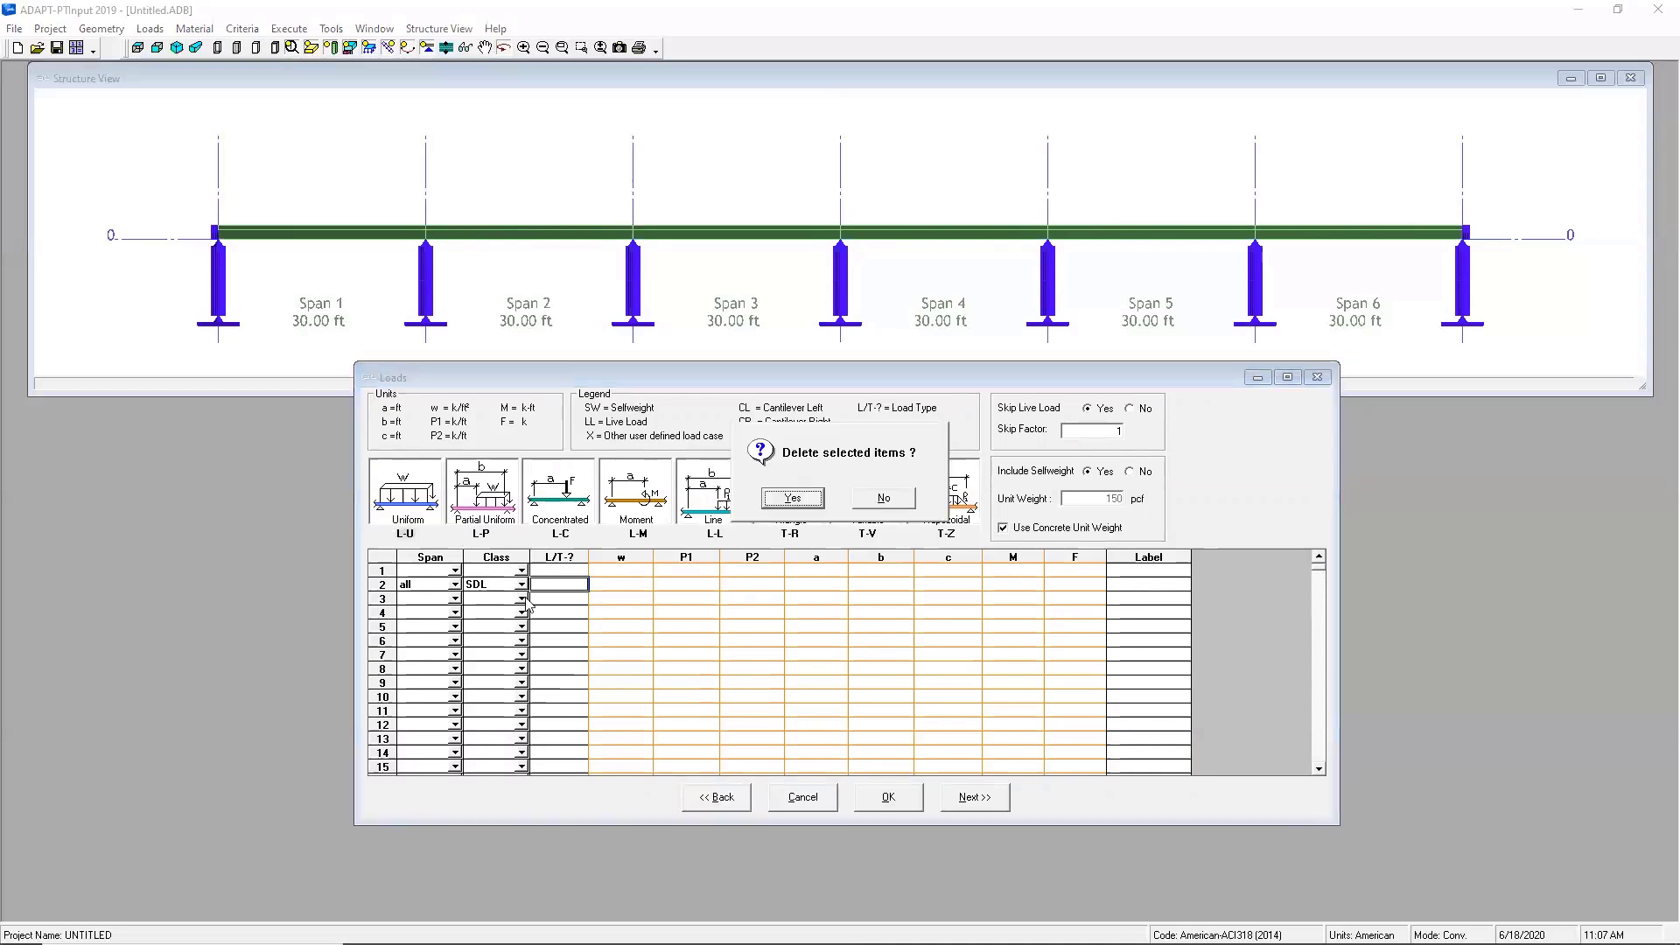
left_click(856, 497)
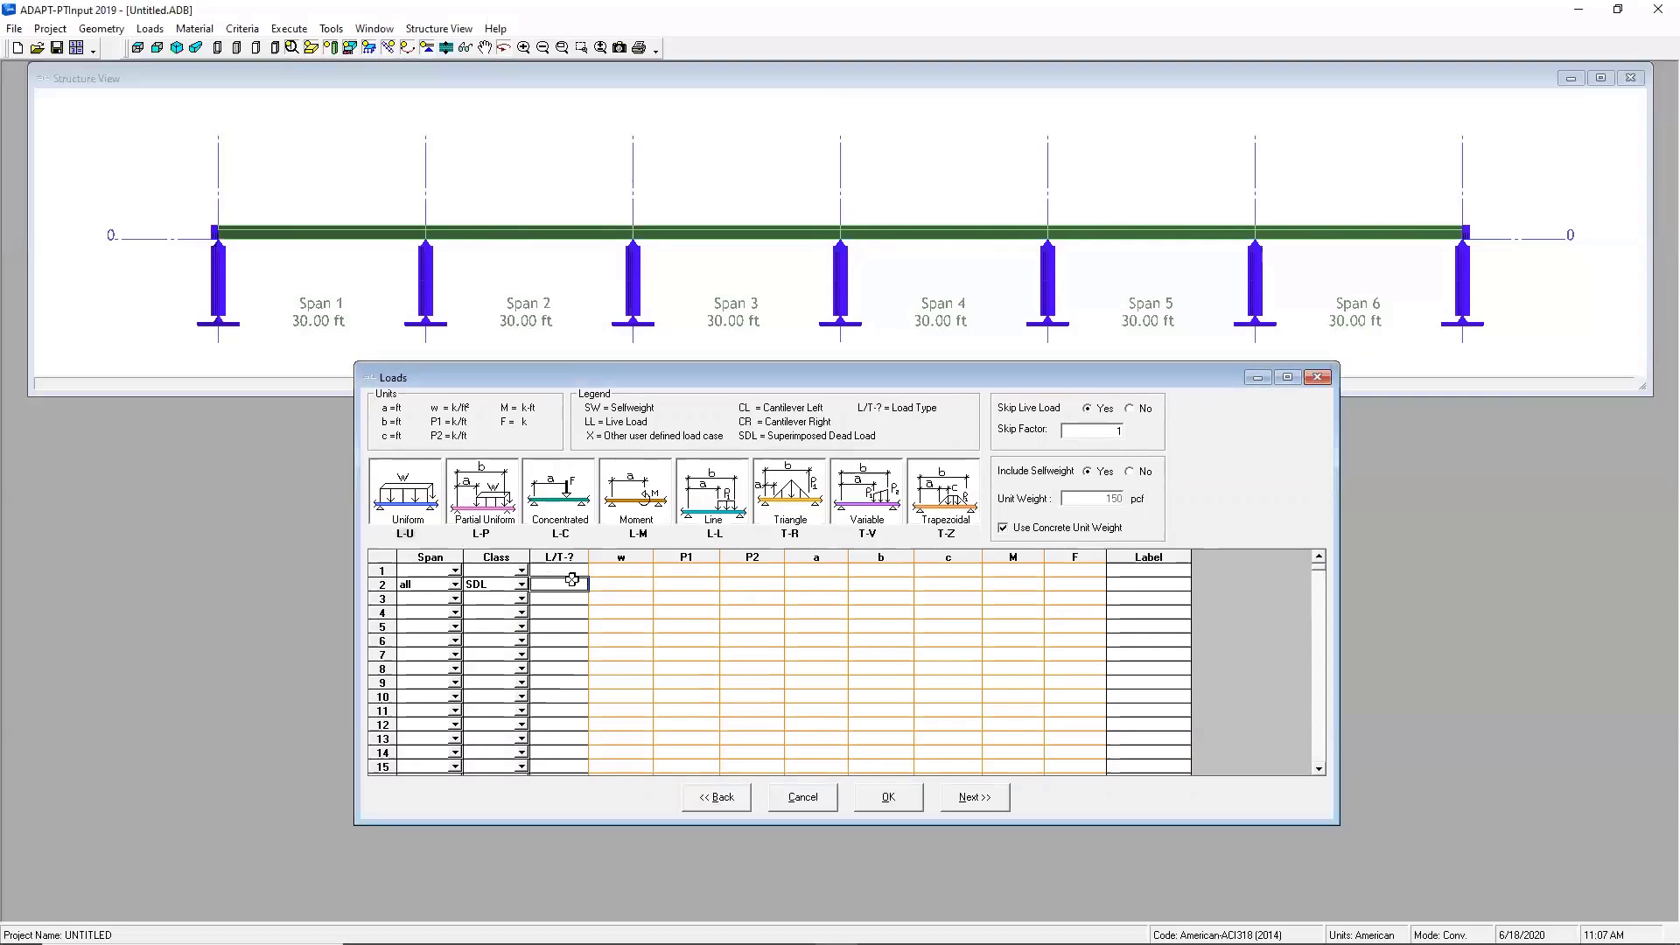
Make row 1 an all-span SDL uniform (L-U) load with w 0.020 k/ft, keeping line 1
left_click(414, 570)
left_click(569, 570)
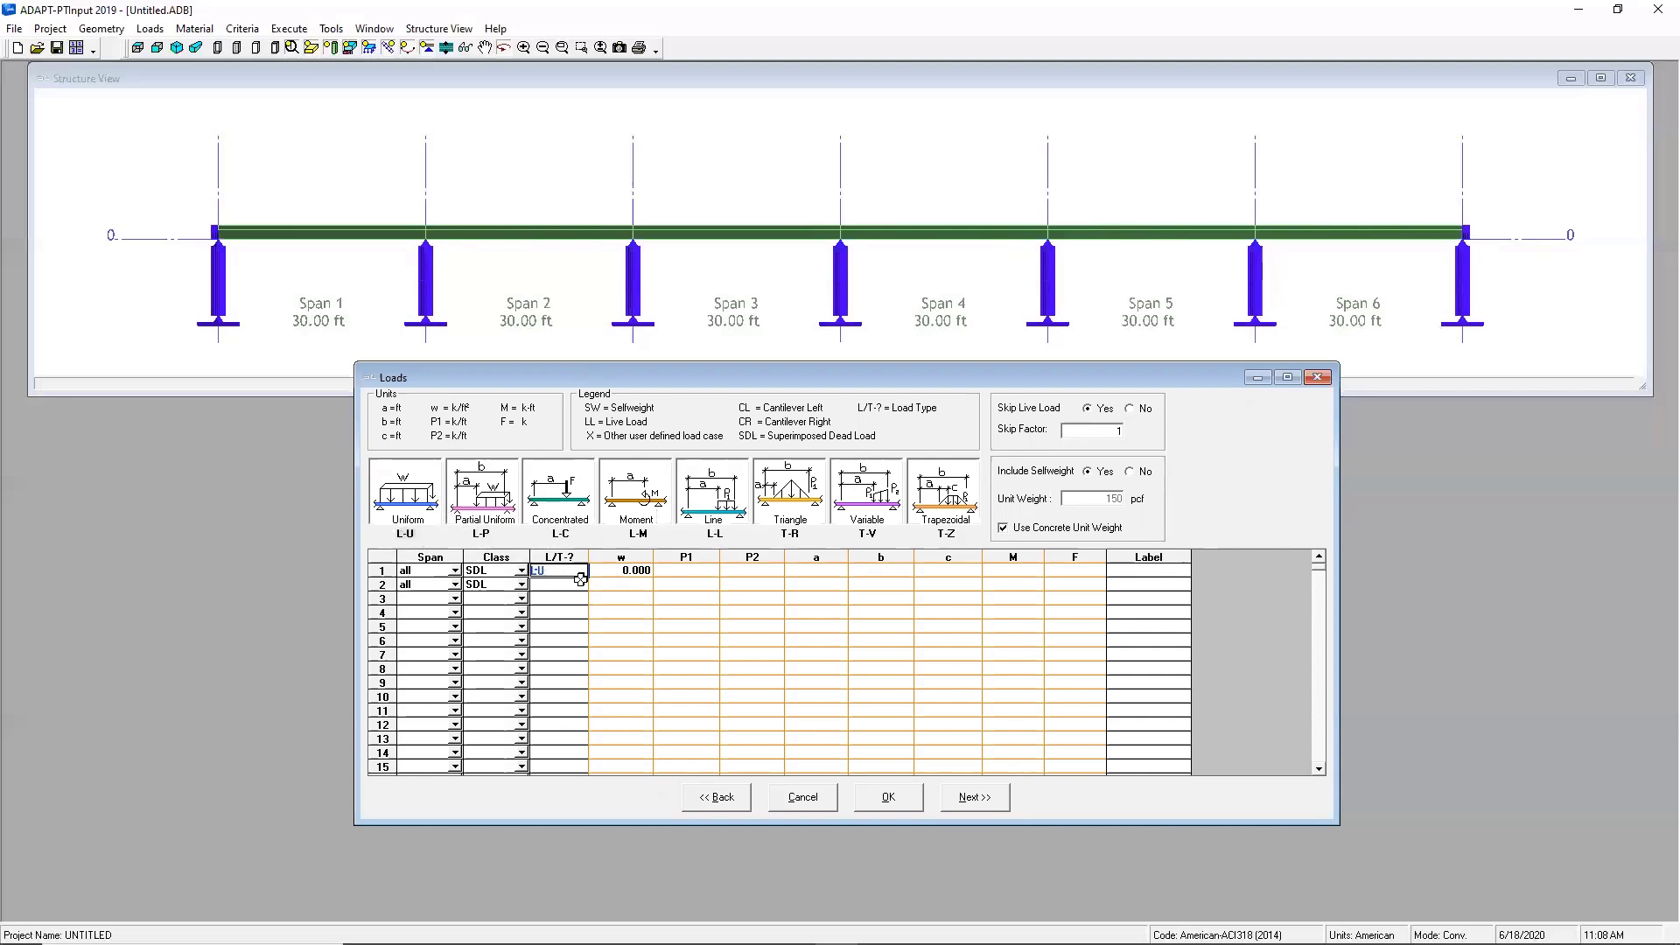
type("L-M")
type("L-P")
type("L-U")
left_click(618, 579)
left_click(620, 570)
key("Delete")
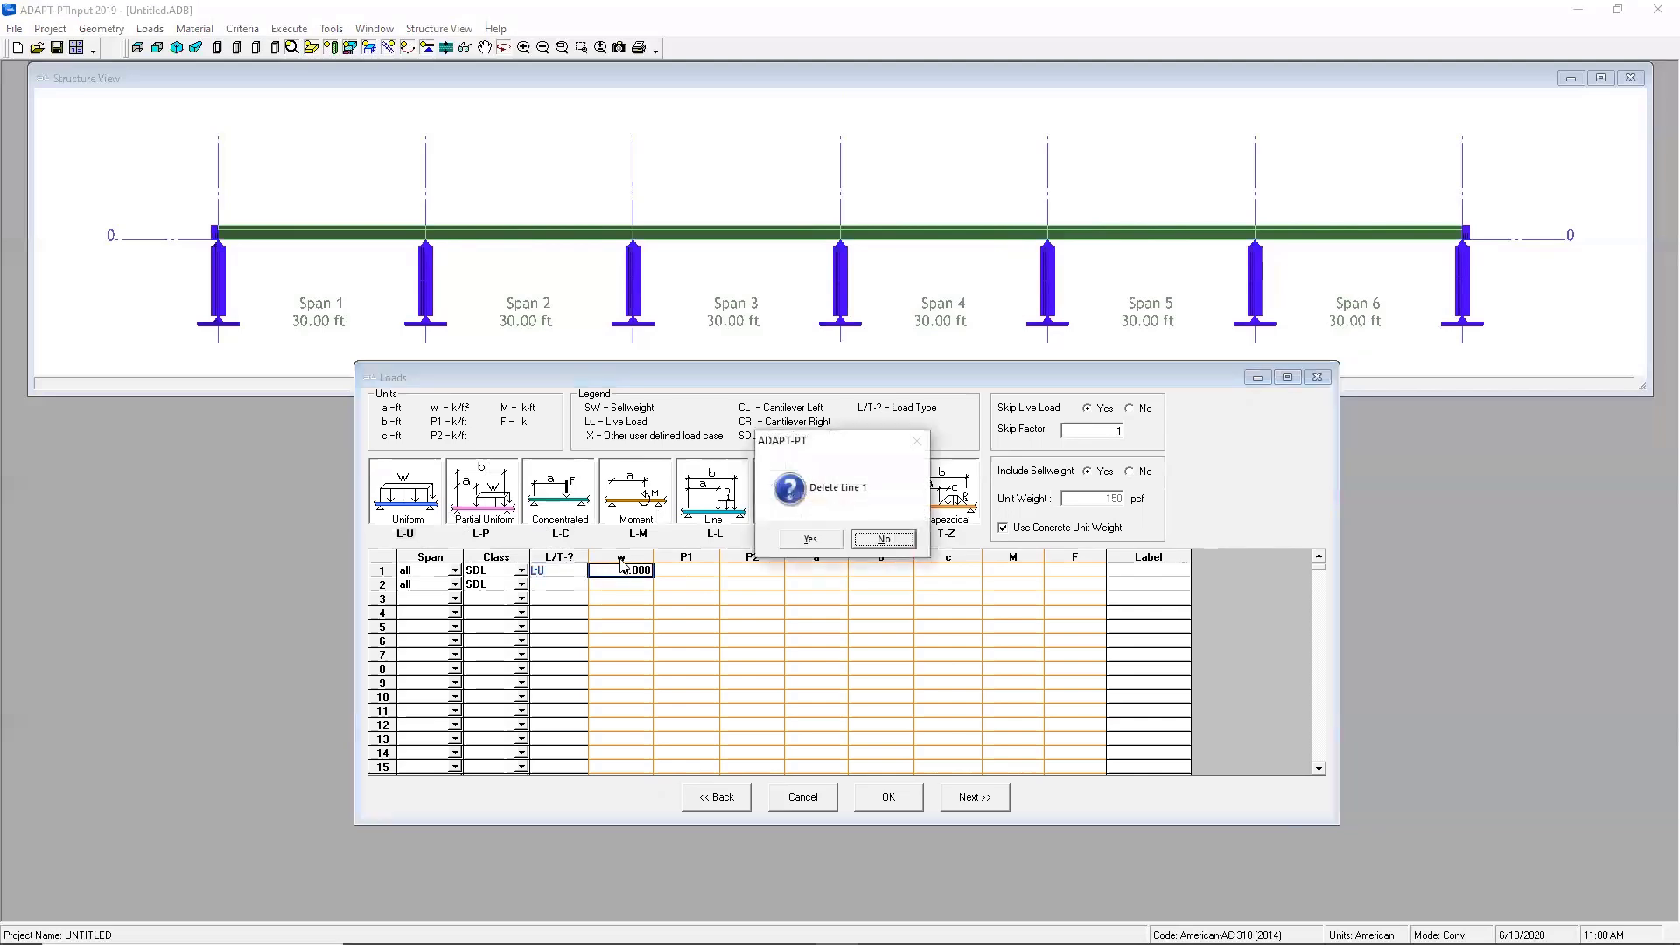
left_click(886, 539)
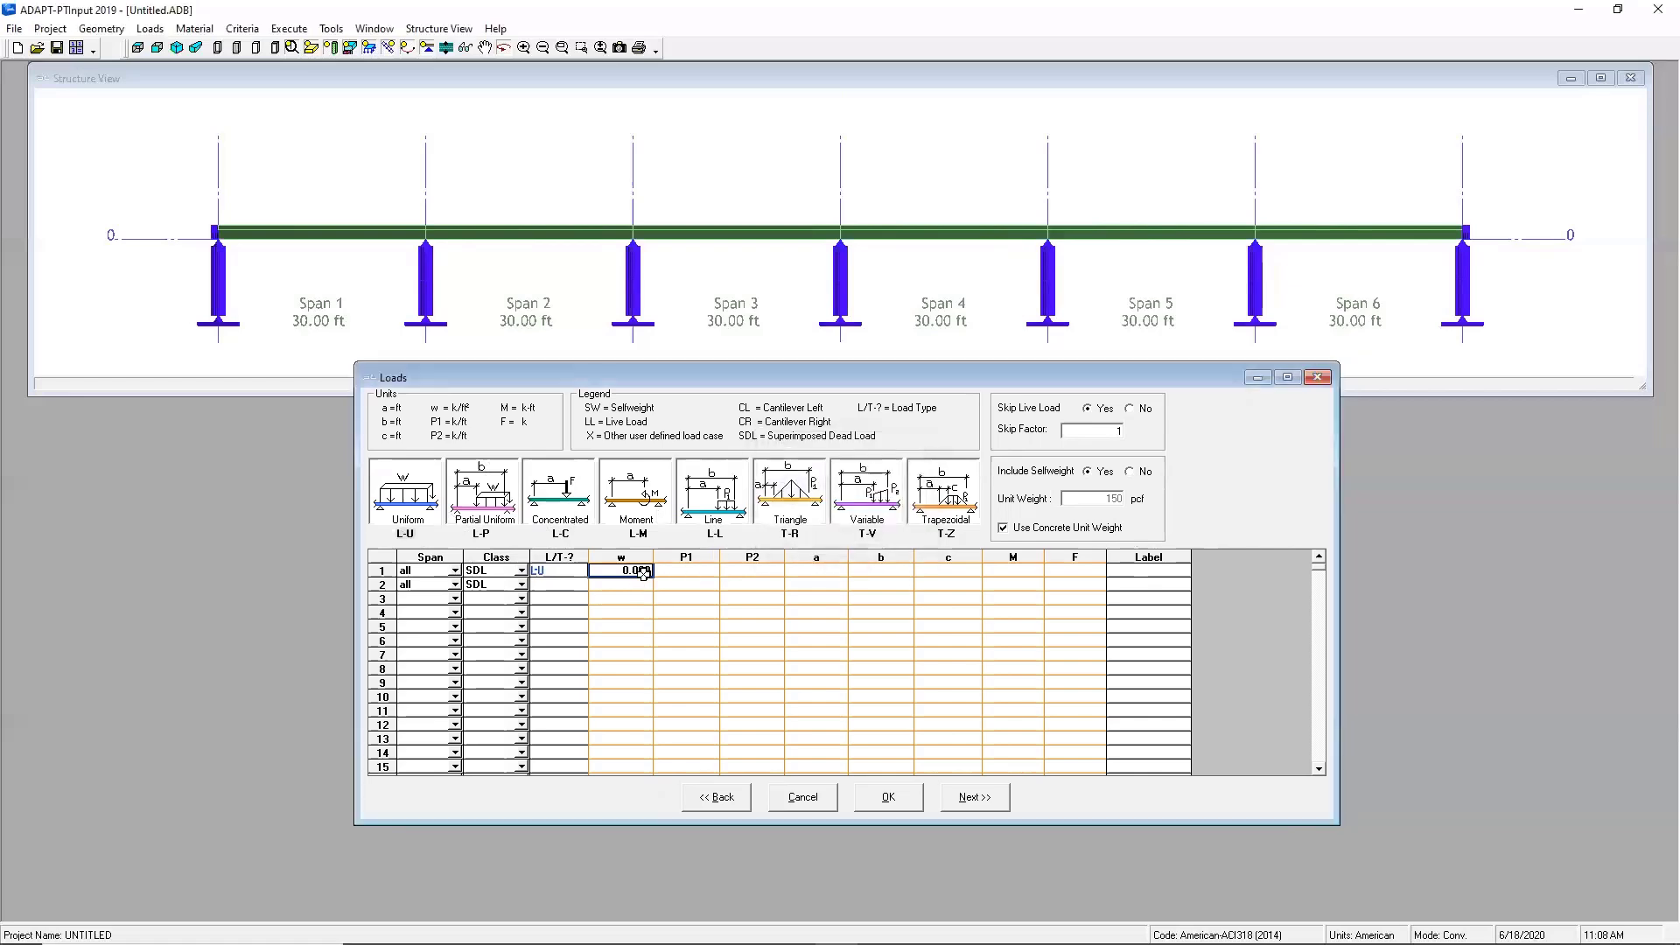
left_click(625, 570)
key("Delete")
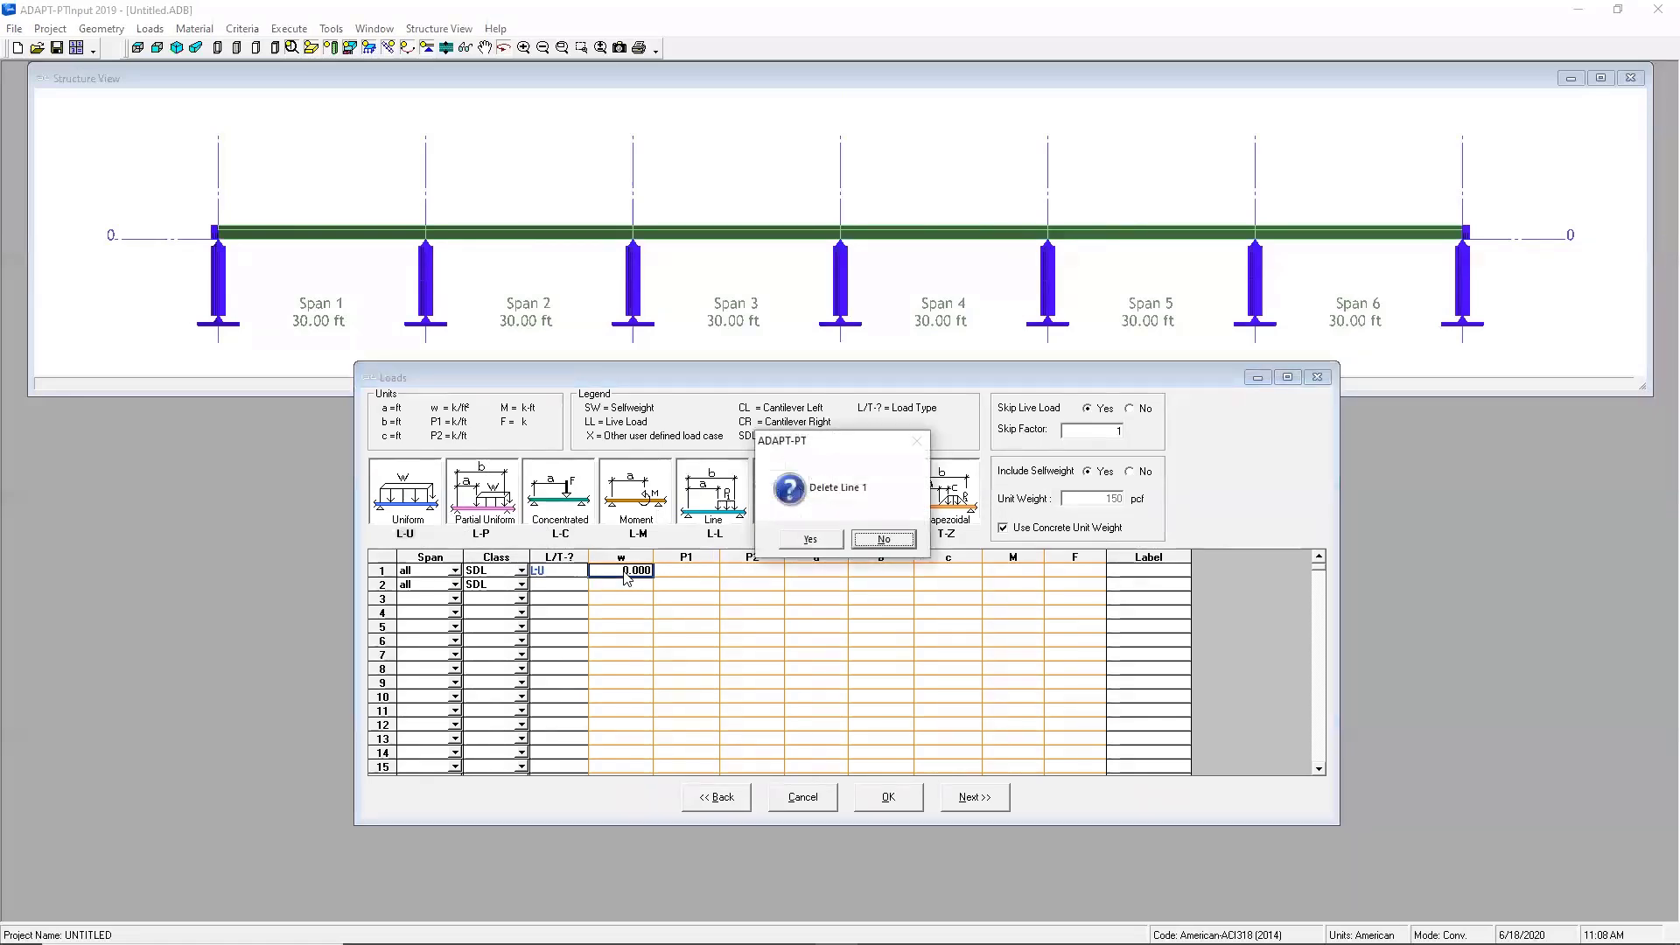
left_click(885, 540)
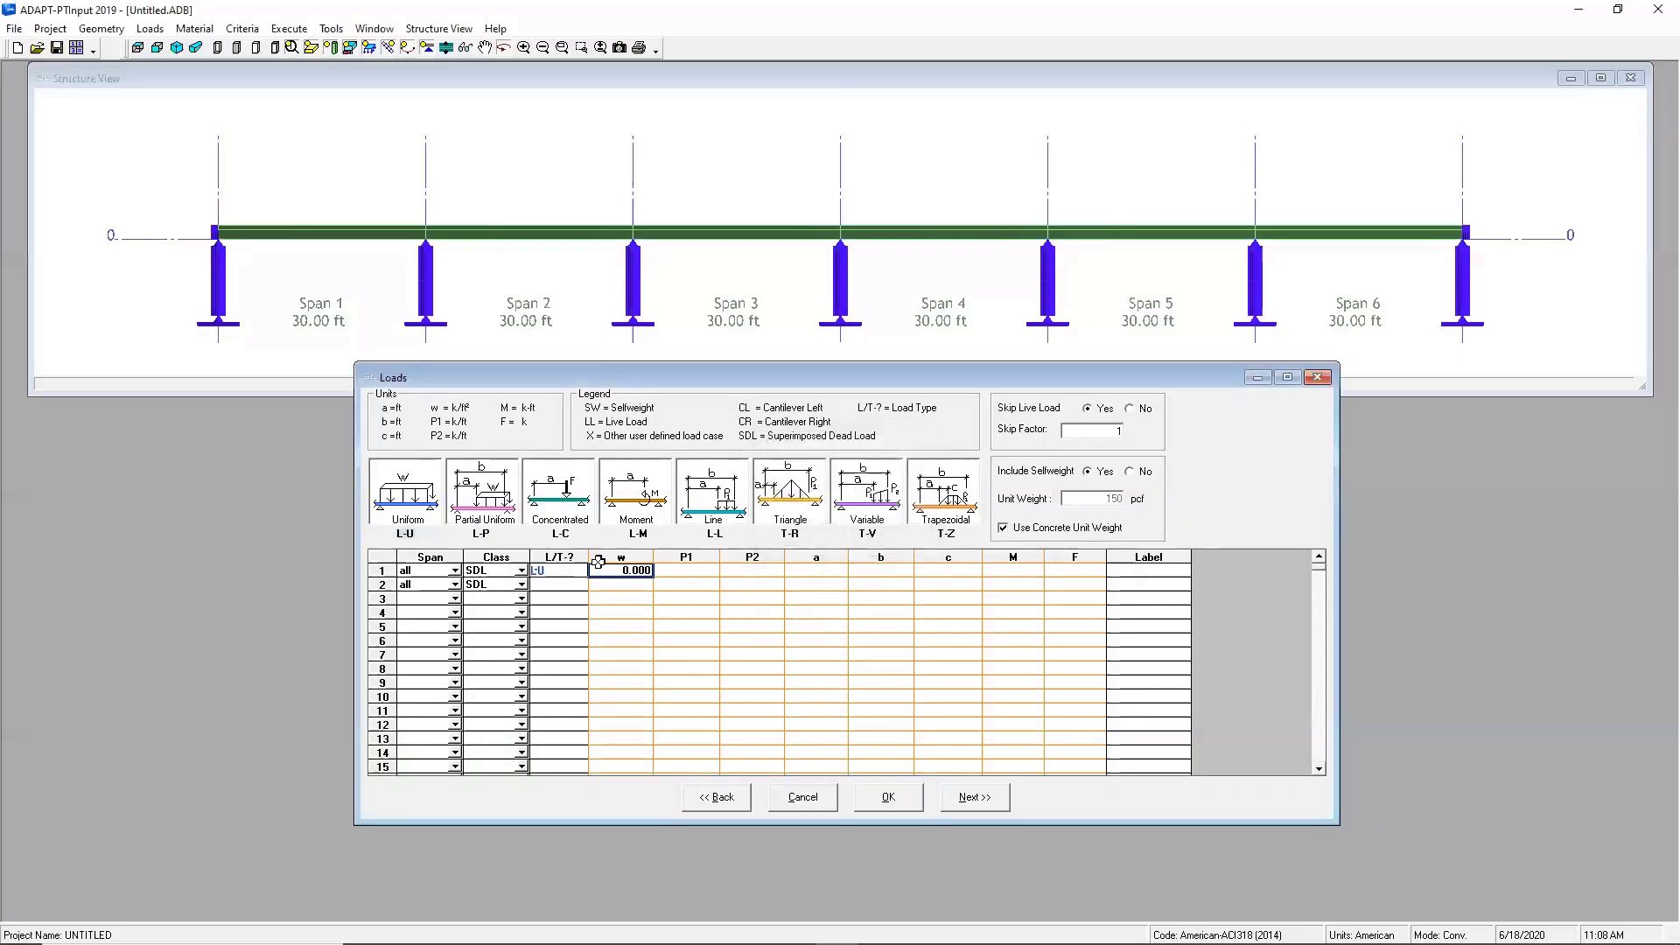
Make load row 2 a uniform live load (LL, L-U) of 0.050 k/ft on all spans
left_click(521, 585)
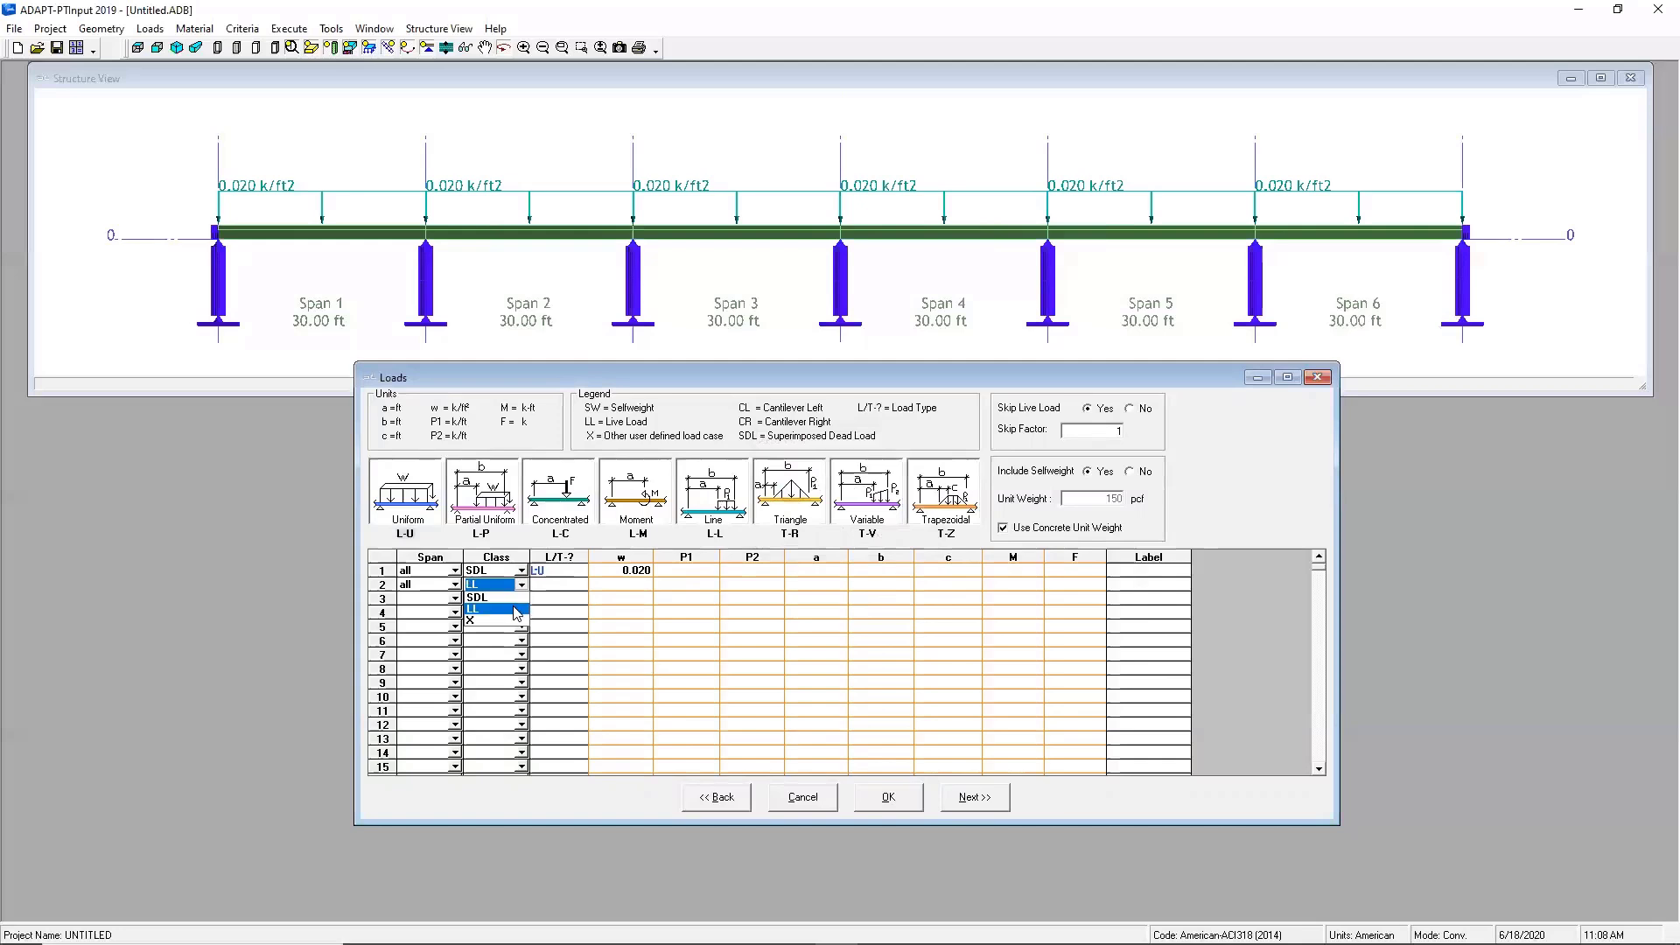
left_click(515, 610)
left_click(552, 585)
double_click(547, 585)
left_click(612, 584)
type("0.050")
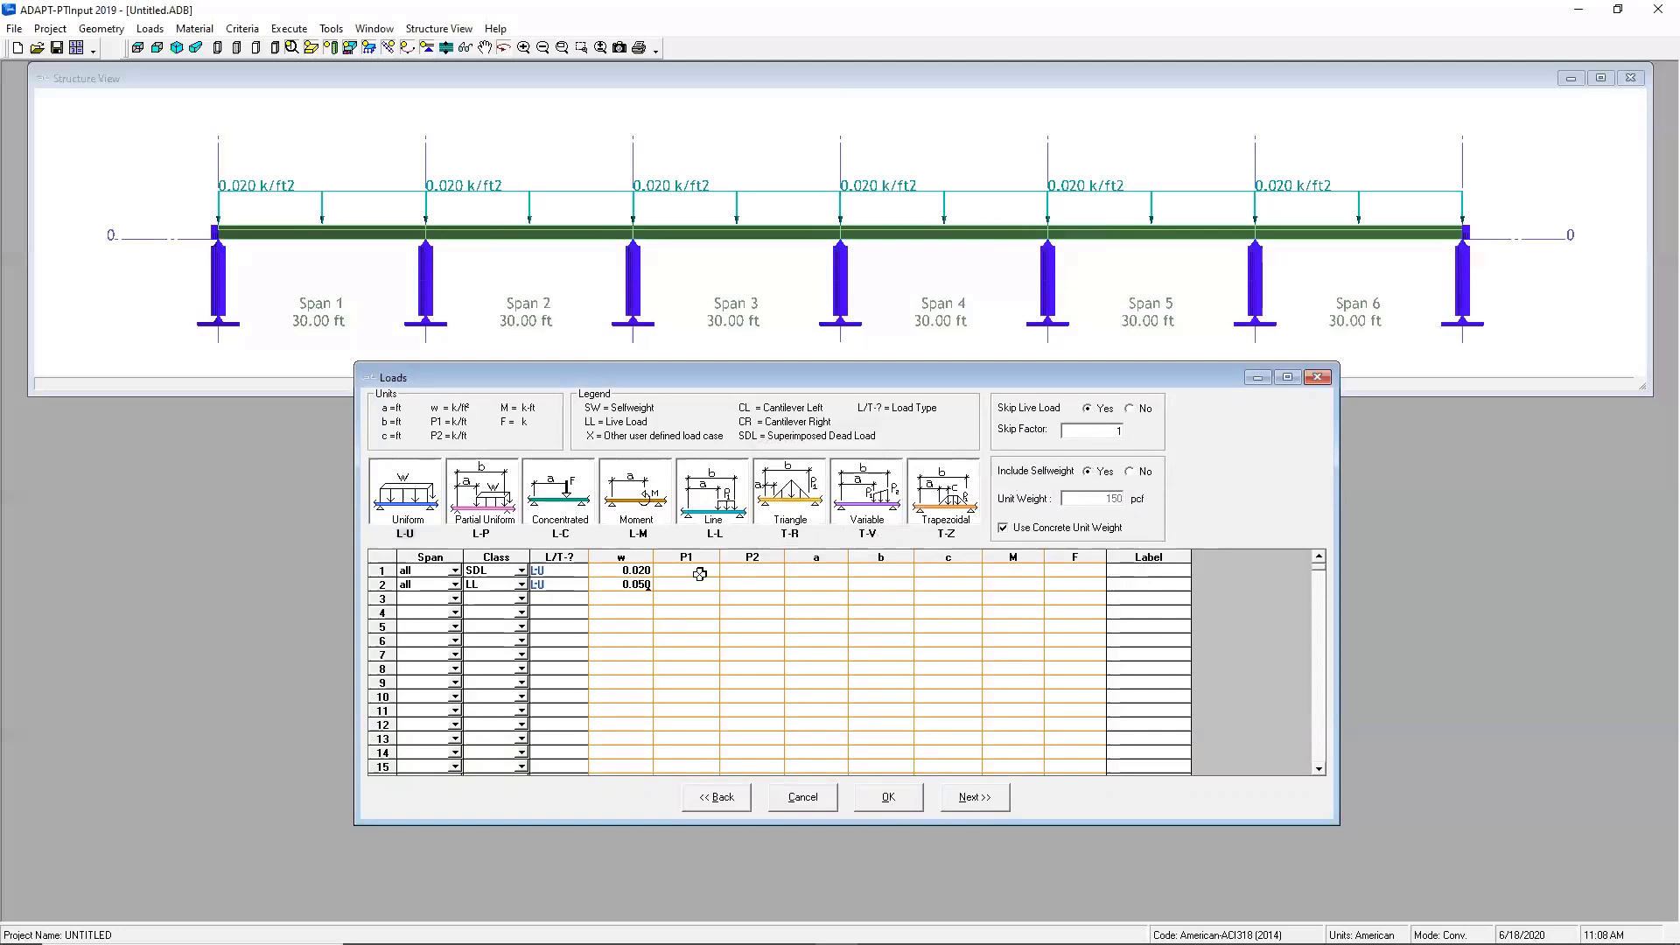
Review the SDL 0.020 and LL 0.050 loads, then accept the concrete properties
left_click(973, 798)
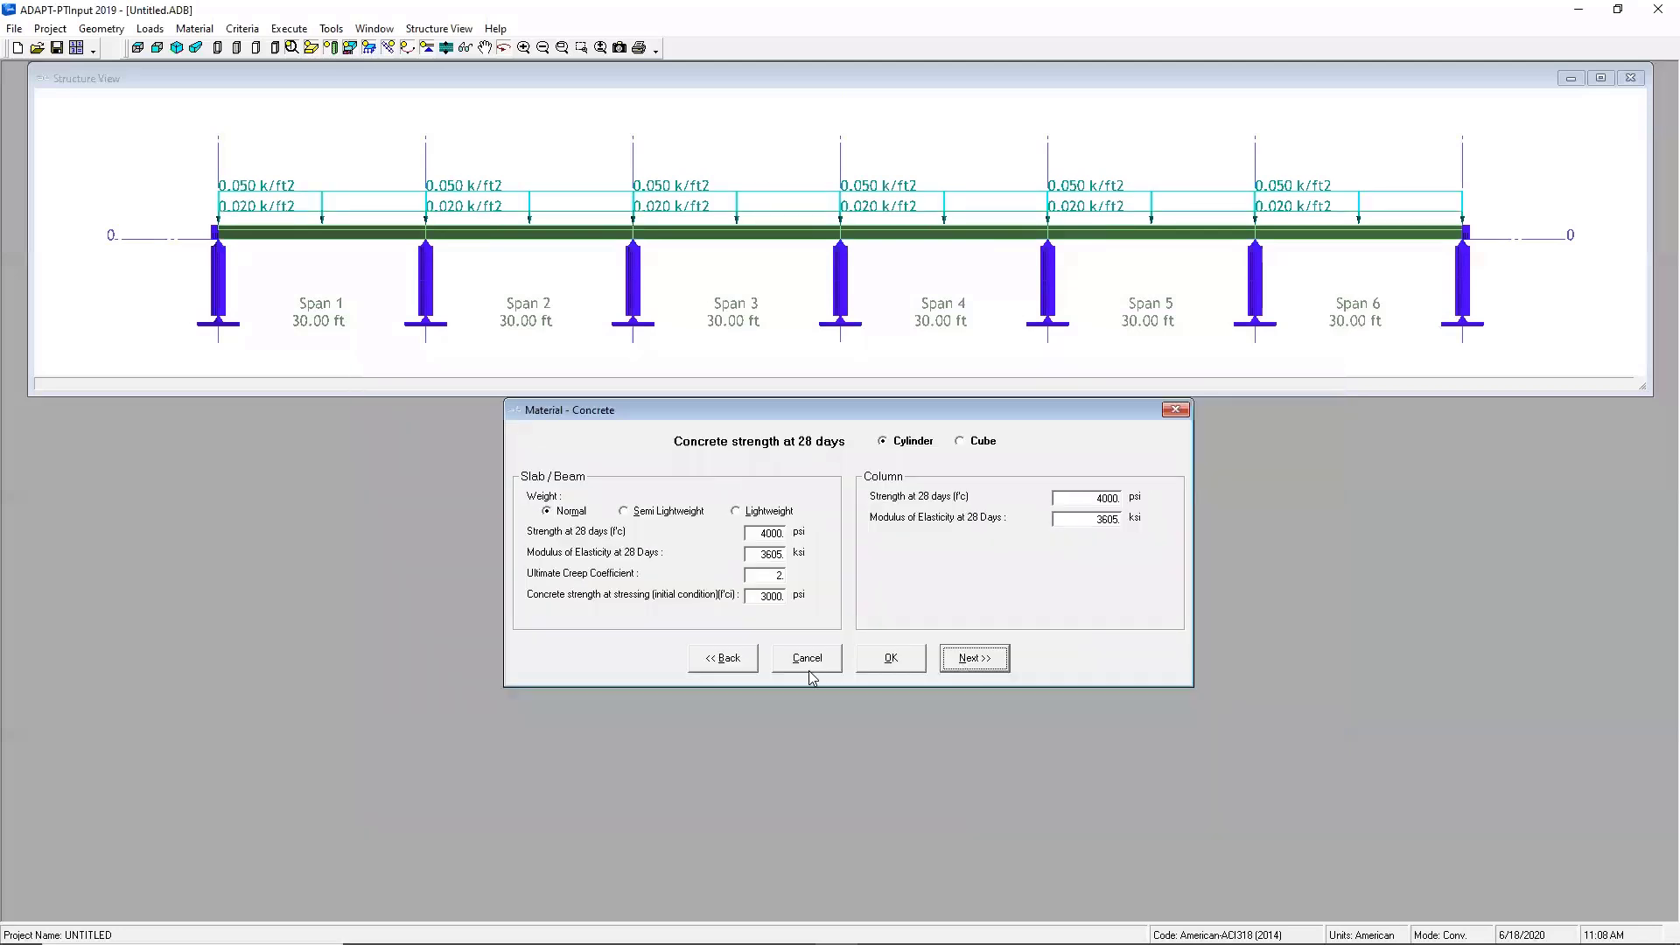
left_click(749, 660)
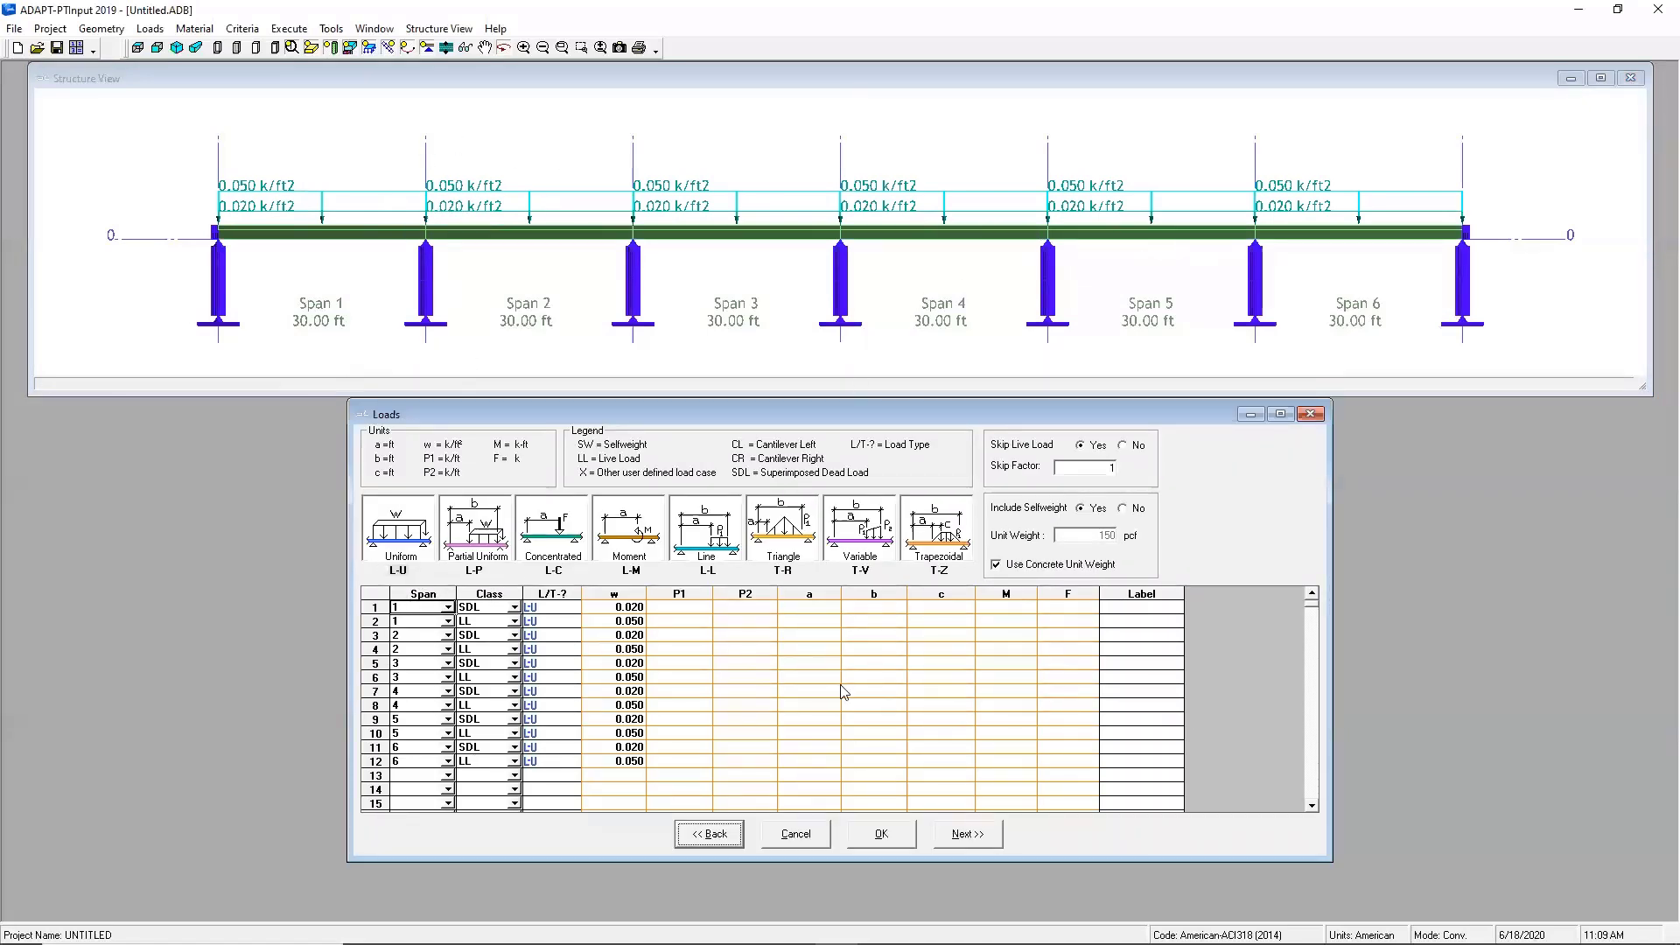
left_click(978, 836)
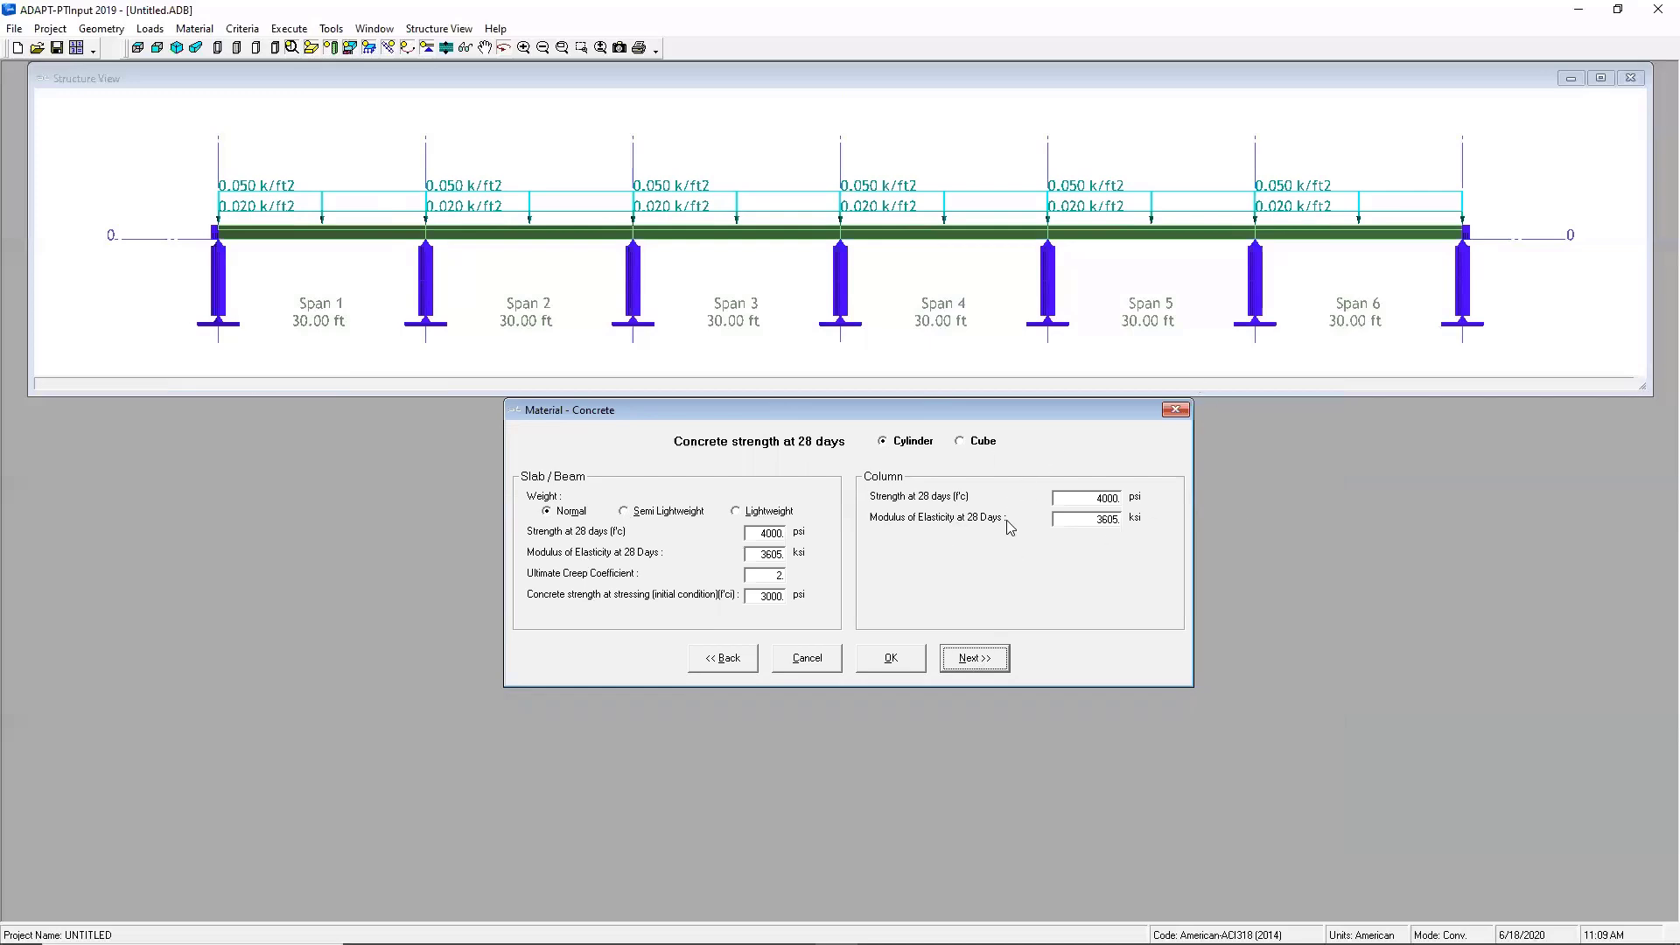
left_click(967, 664)
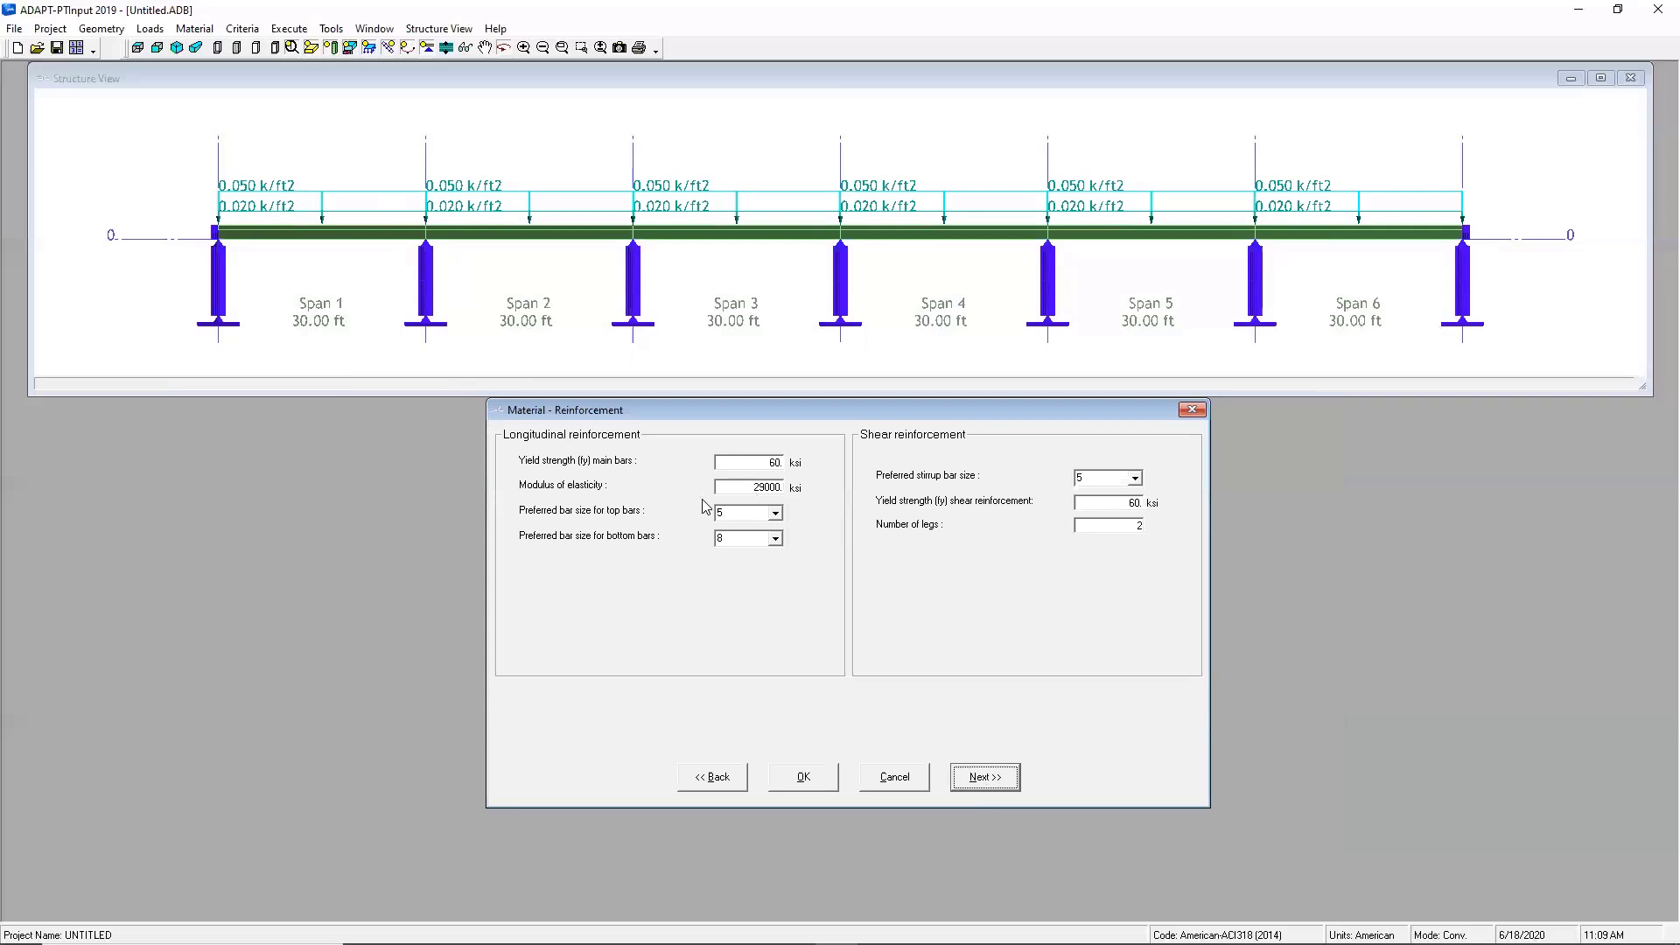
Keep size 5 top bars, choose size 7 bottom bars, and accept the unbonded post-tensioning values
left_click(775, 512)
scroll(763, 552, "up", 2)
left_click(761, 552)
left_click(765, 538)
left_click(761, 574)
left_click(995, 785)
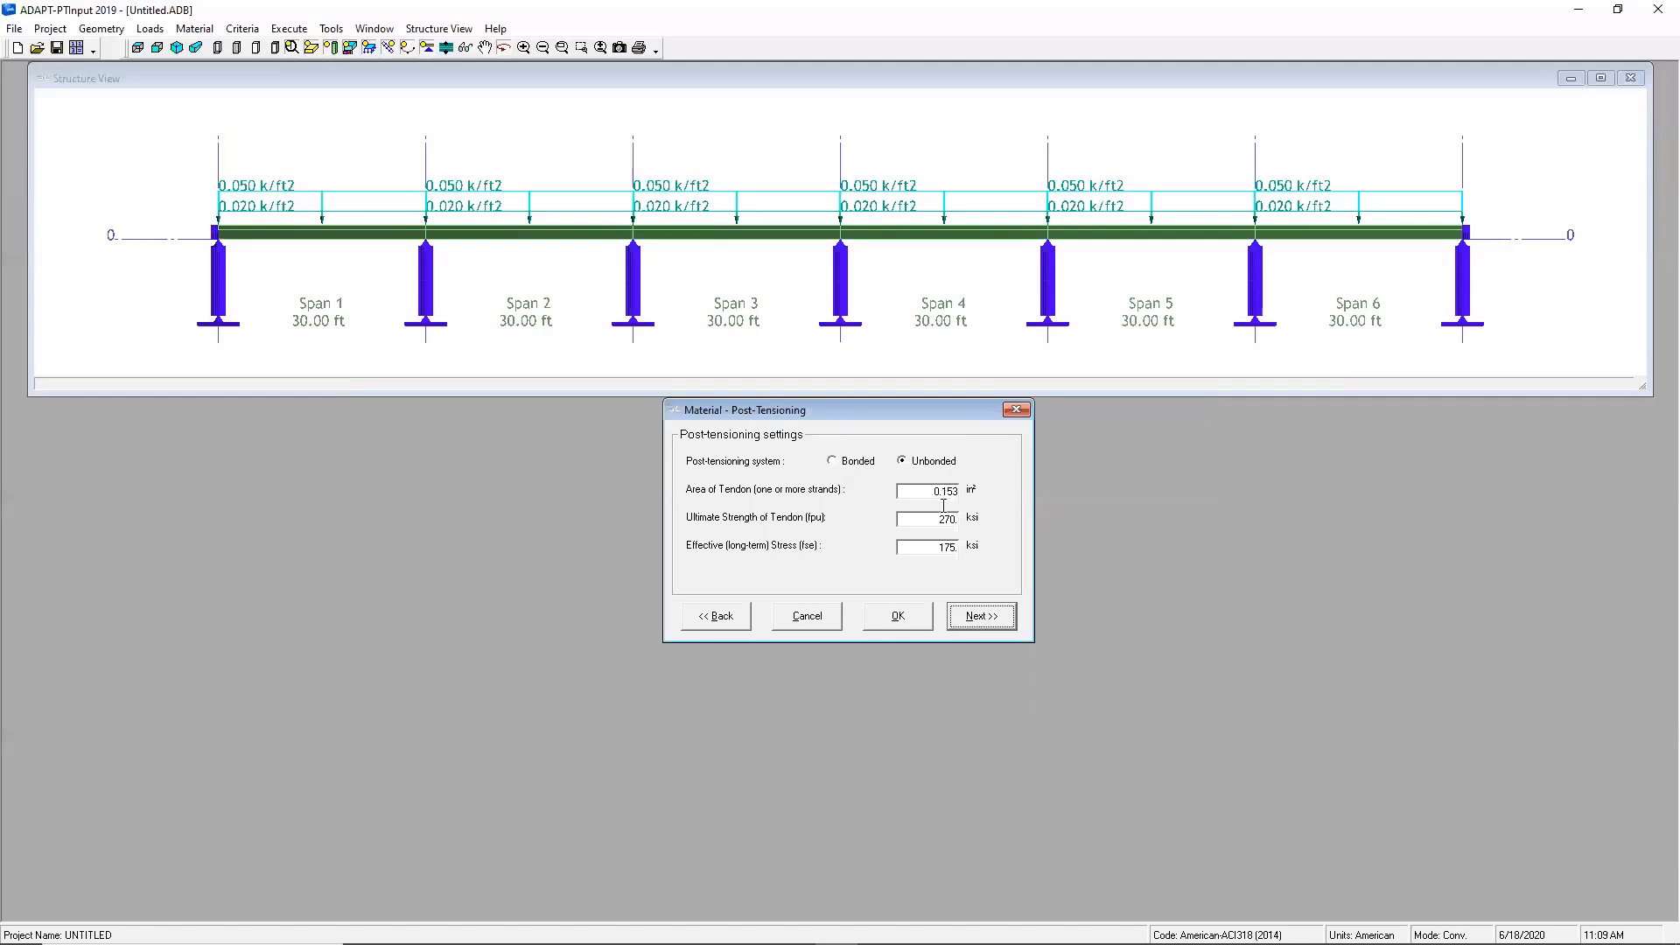
left_click(982, 617)
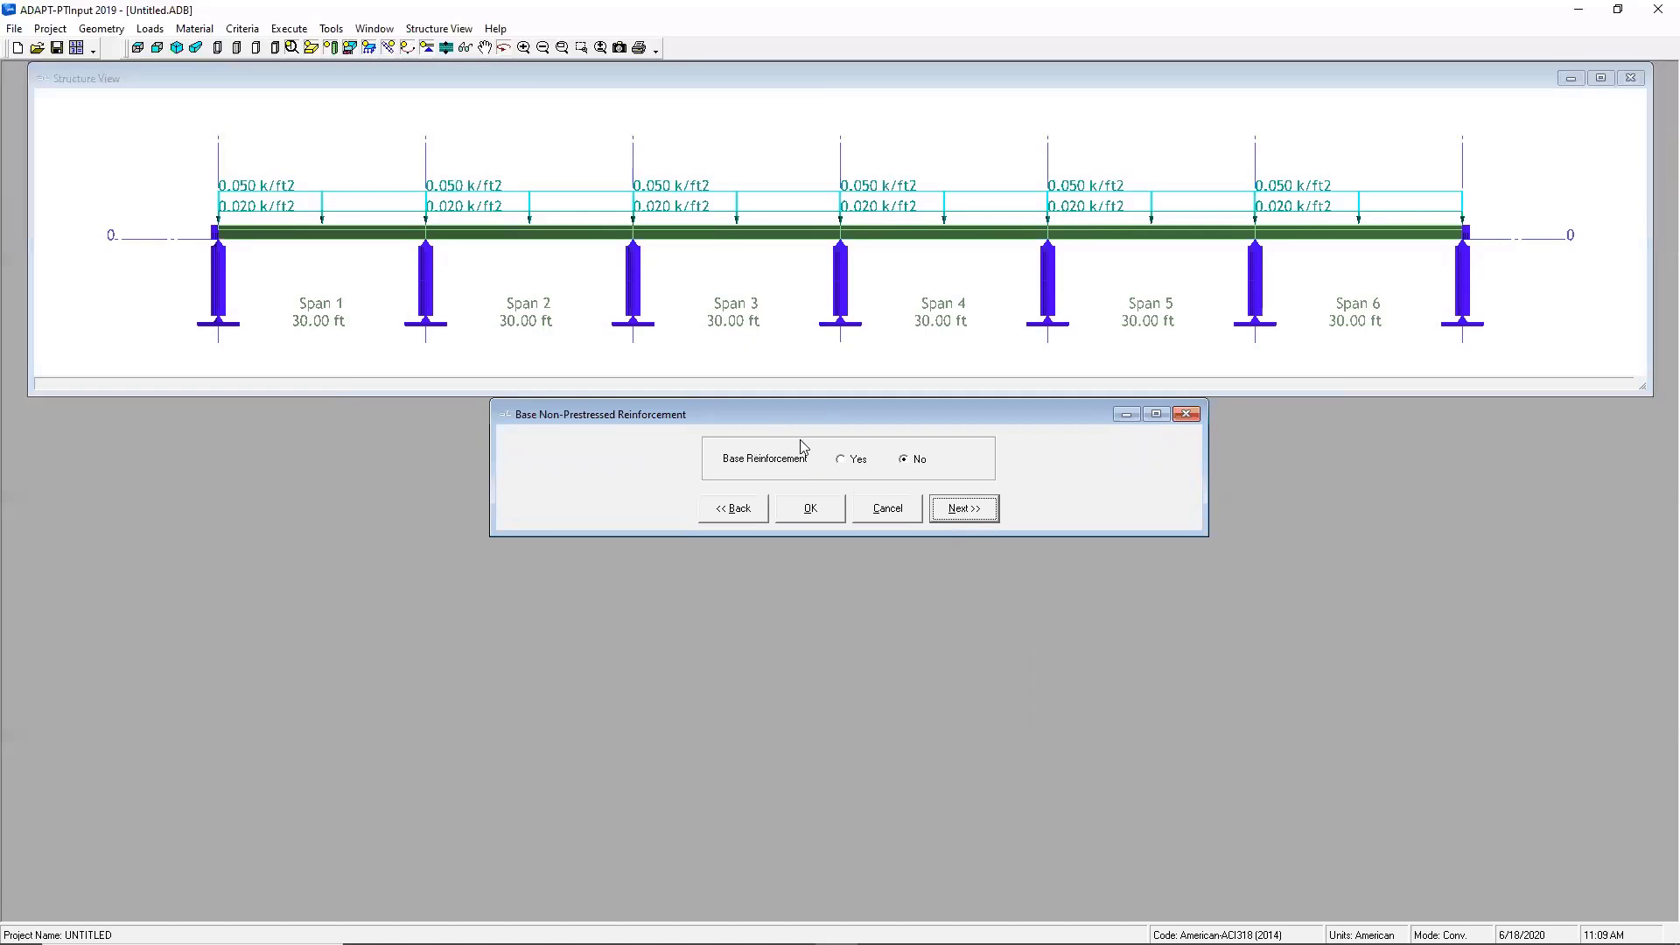
Preview the base reinforcement table, then leave base non-prestressed reinforcement set to No
left_click(841, 461)
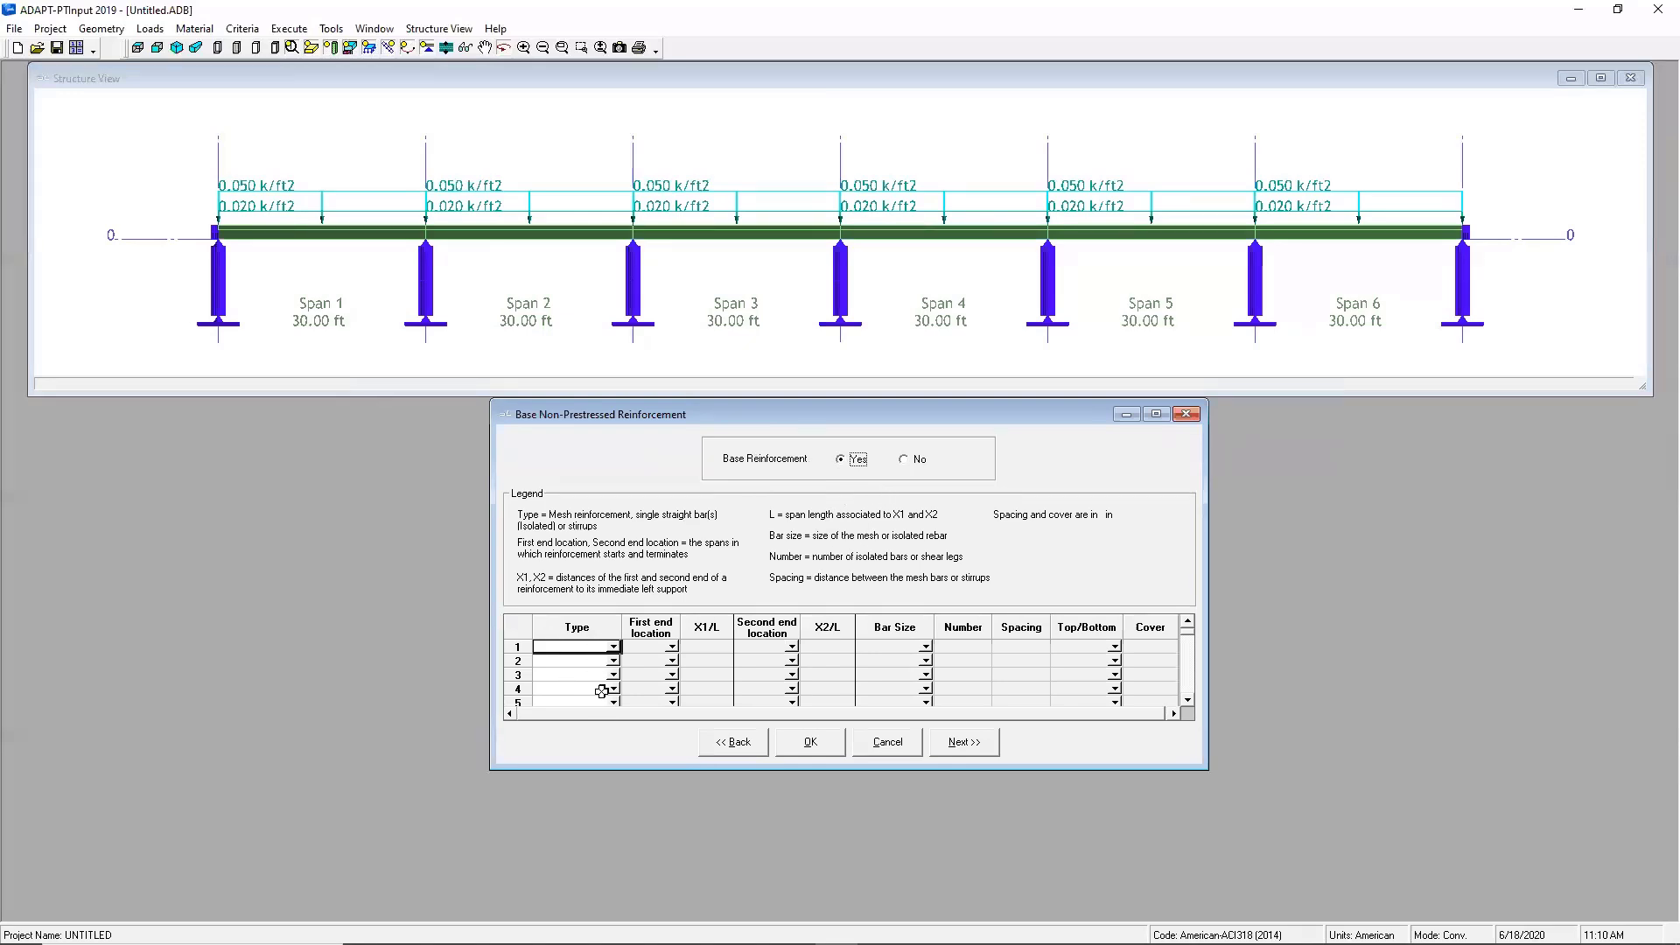
left_click(905, 460)
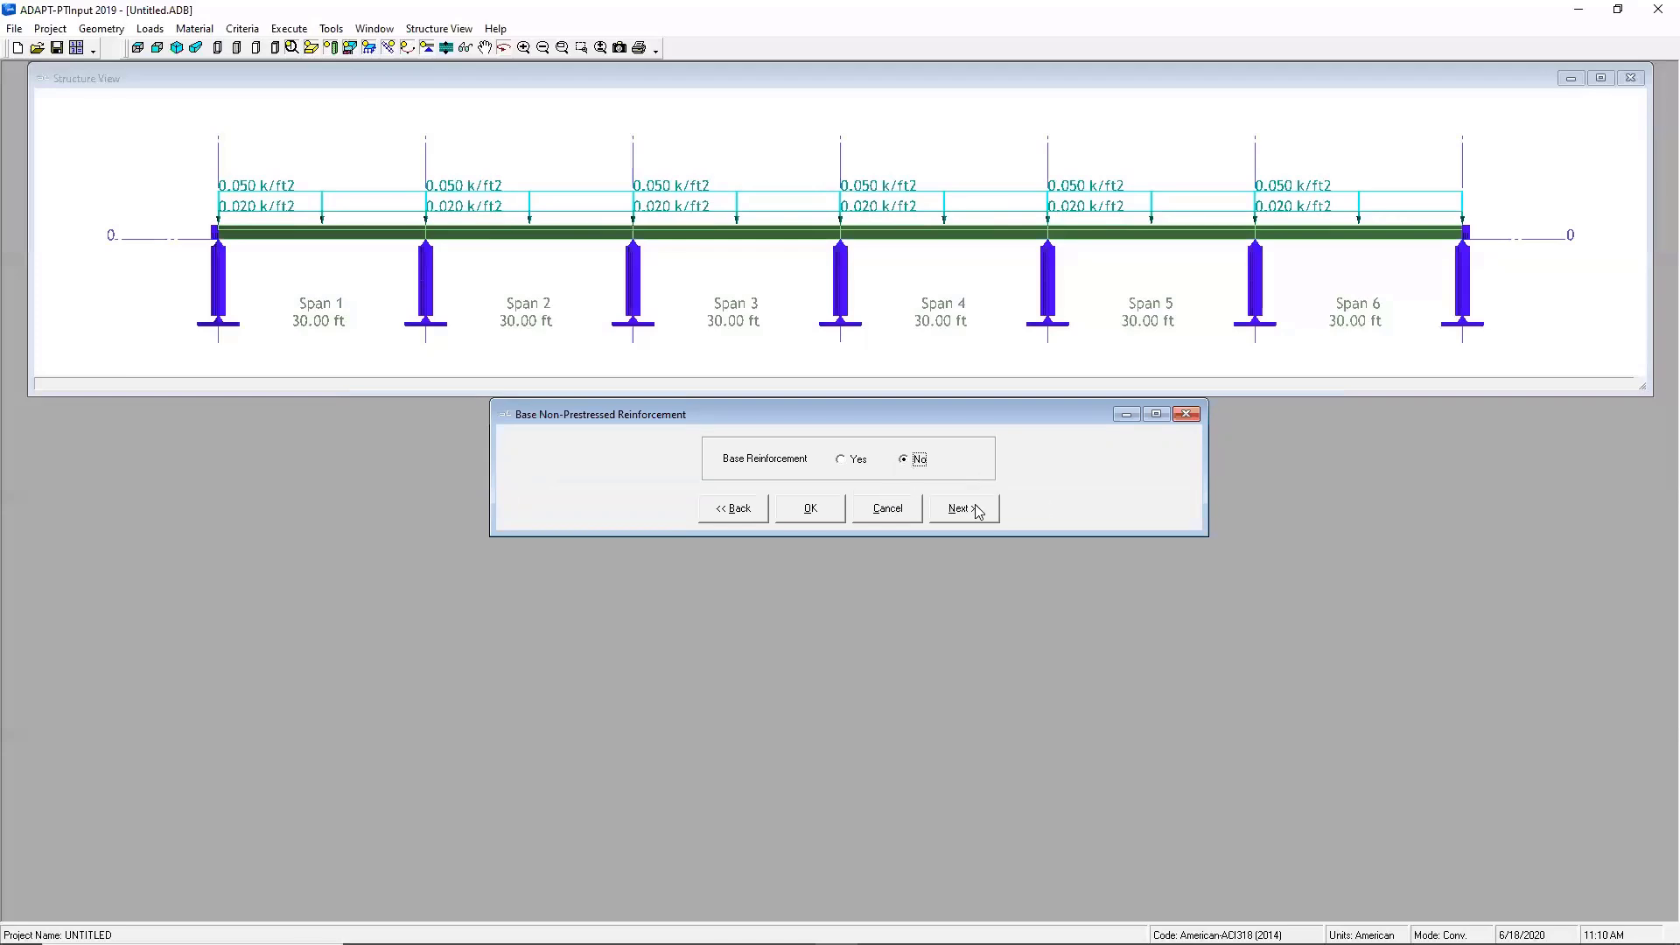
left_click(977, 511)
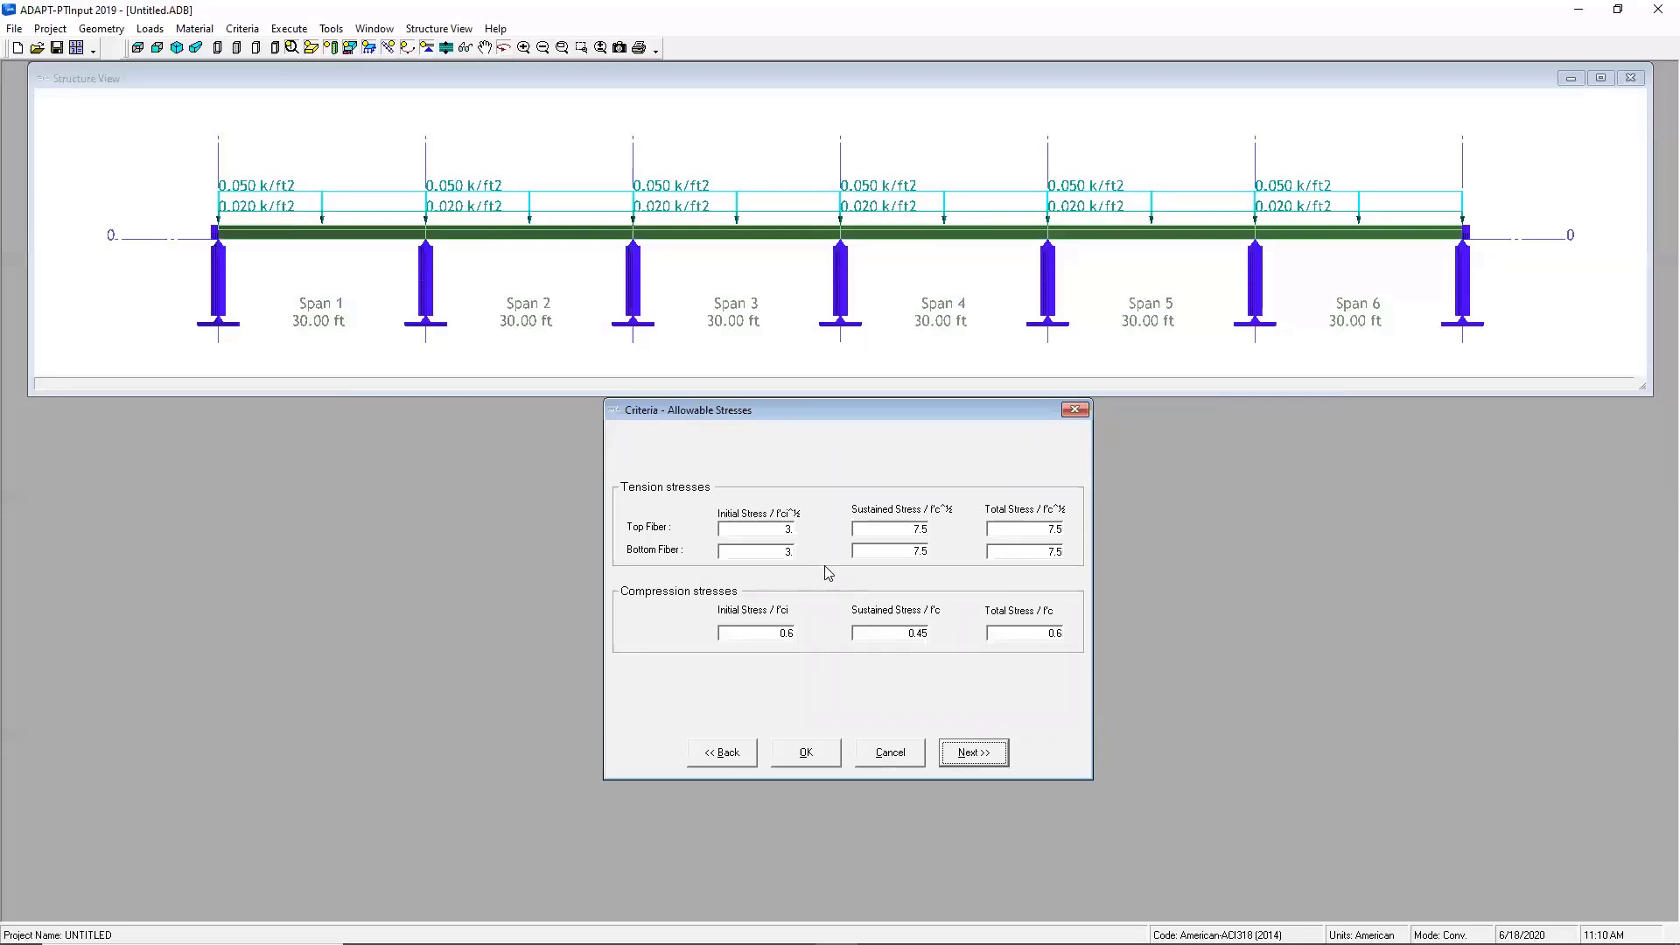
Set the top and bottom fibre total tension stress limits to 12, leaving sustained at 7.5
double_click(885, 534)
left_click(900, 526)
double_click(1054, 528)
double_click(1049, 528)
type("12")
double_click(1022, 553)
type("12")
Set the recommended average precompression range to 150–400 psi
left_click(972, 752)
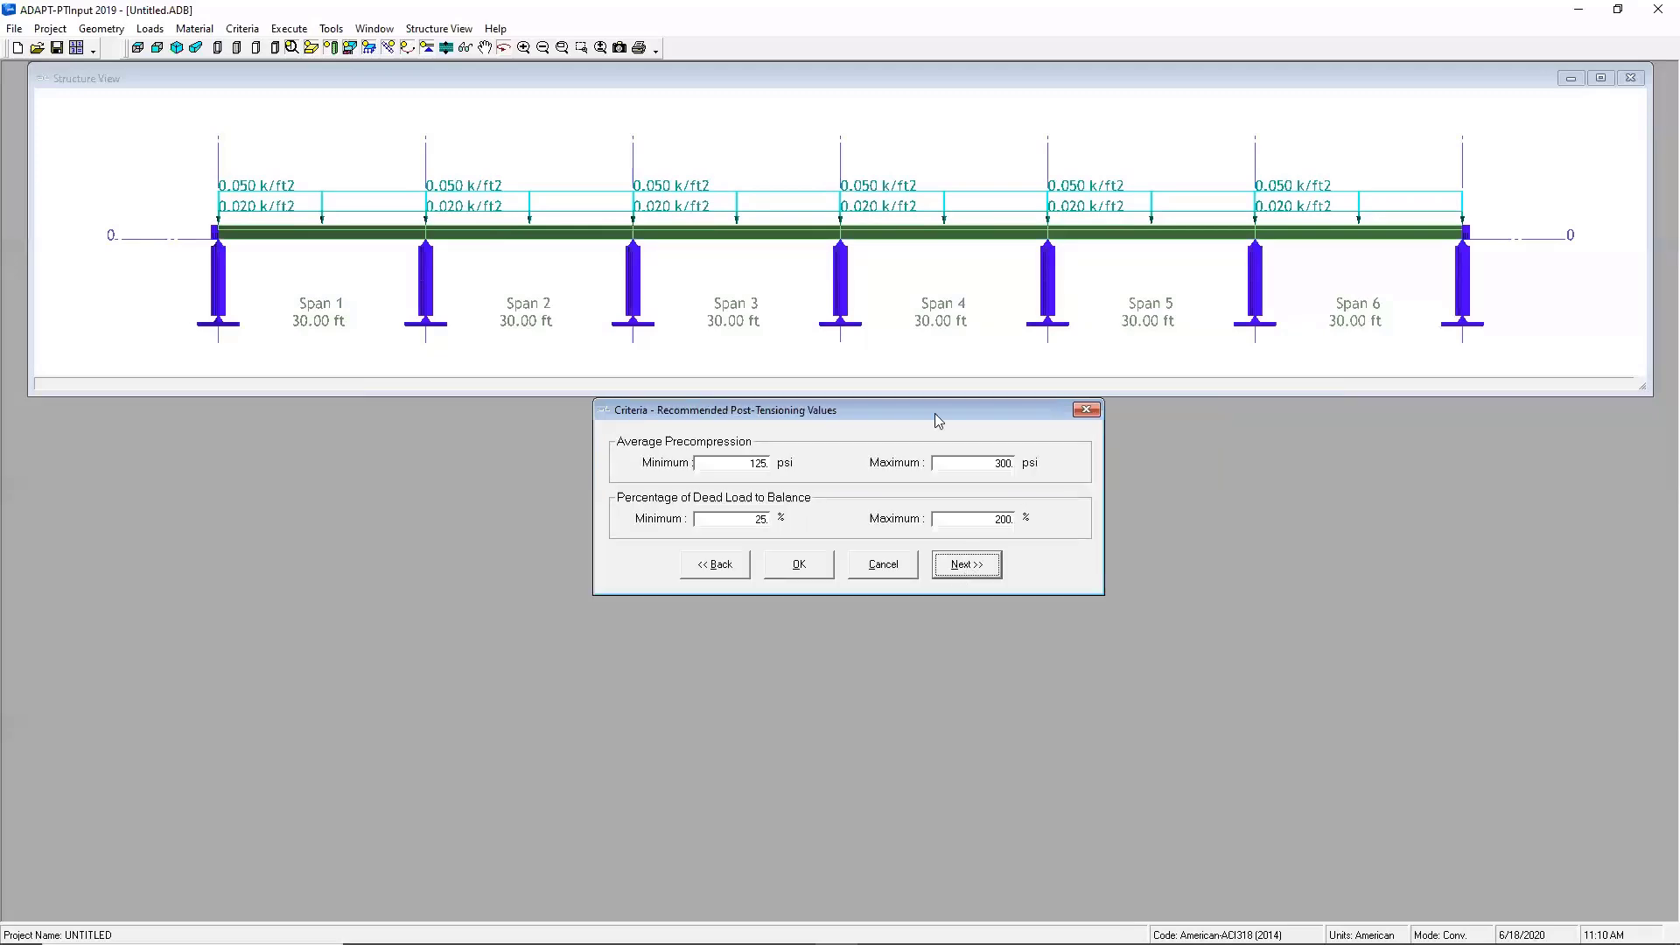
left_click_drag(733, 461, 788, 458)
type("10")
left_click_drag(975, 462, 1036, 473)
type("4")
Set the dead load to balance between 50% and 100%
double_click(751, 522)
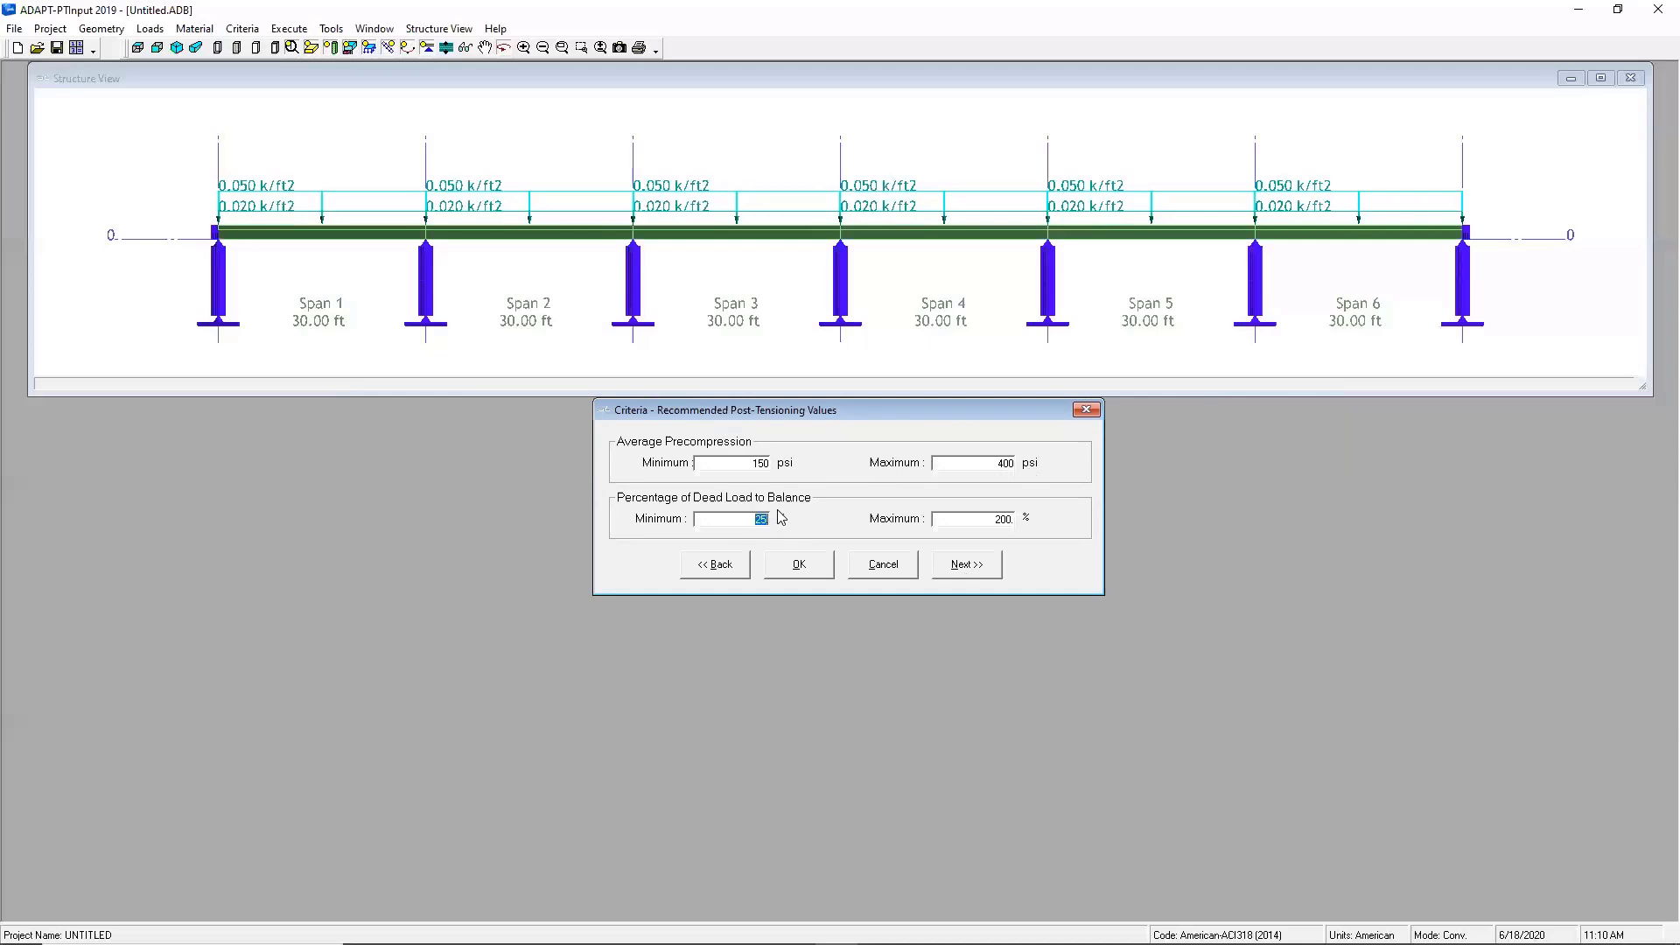
type("50")
double_click(992, 517)
type("1")
Preview the force/number-of-tendons option, then keep Force selection as the design method
left_click(958, 565)
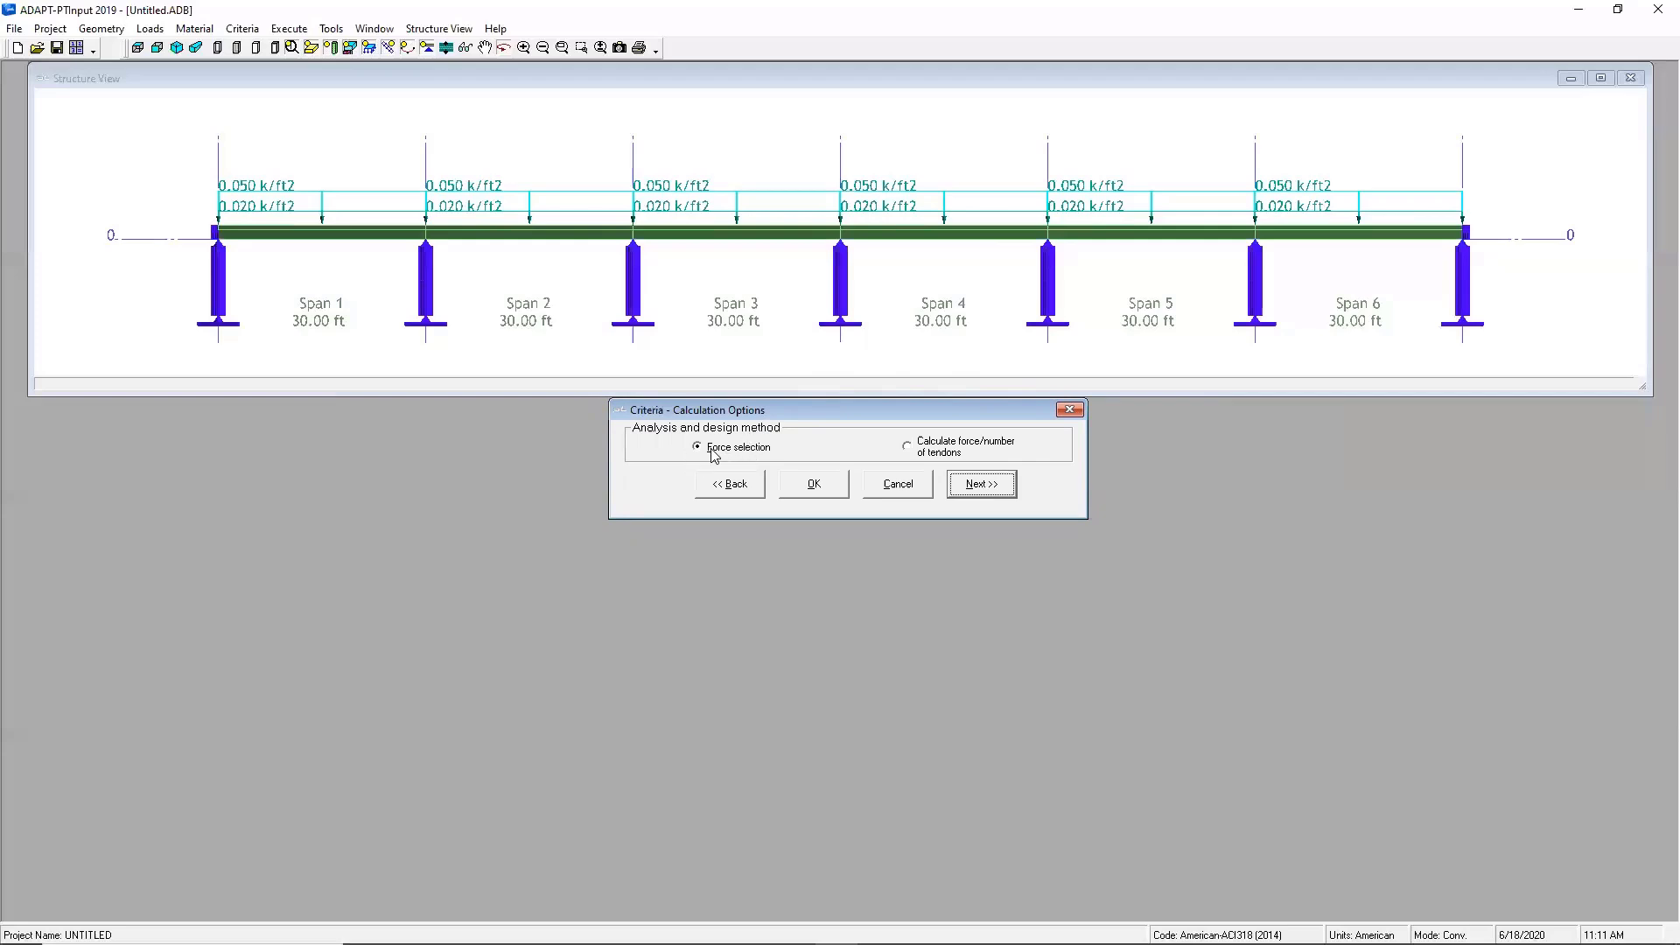
left_click(909, 448)
left_click(910, 450)
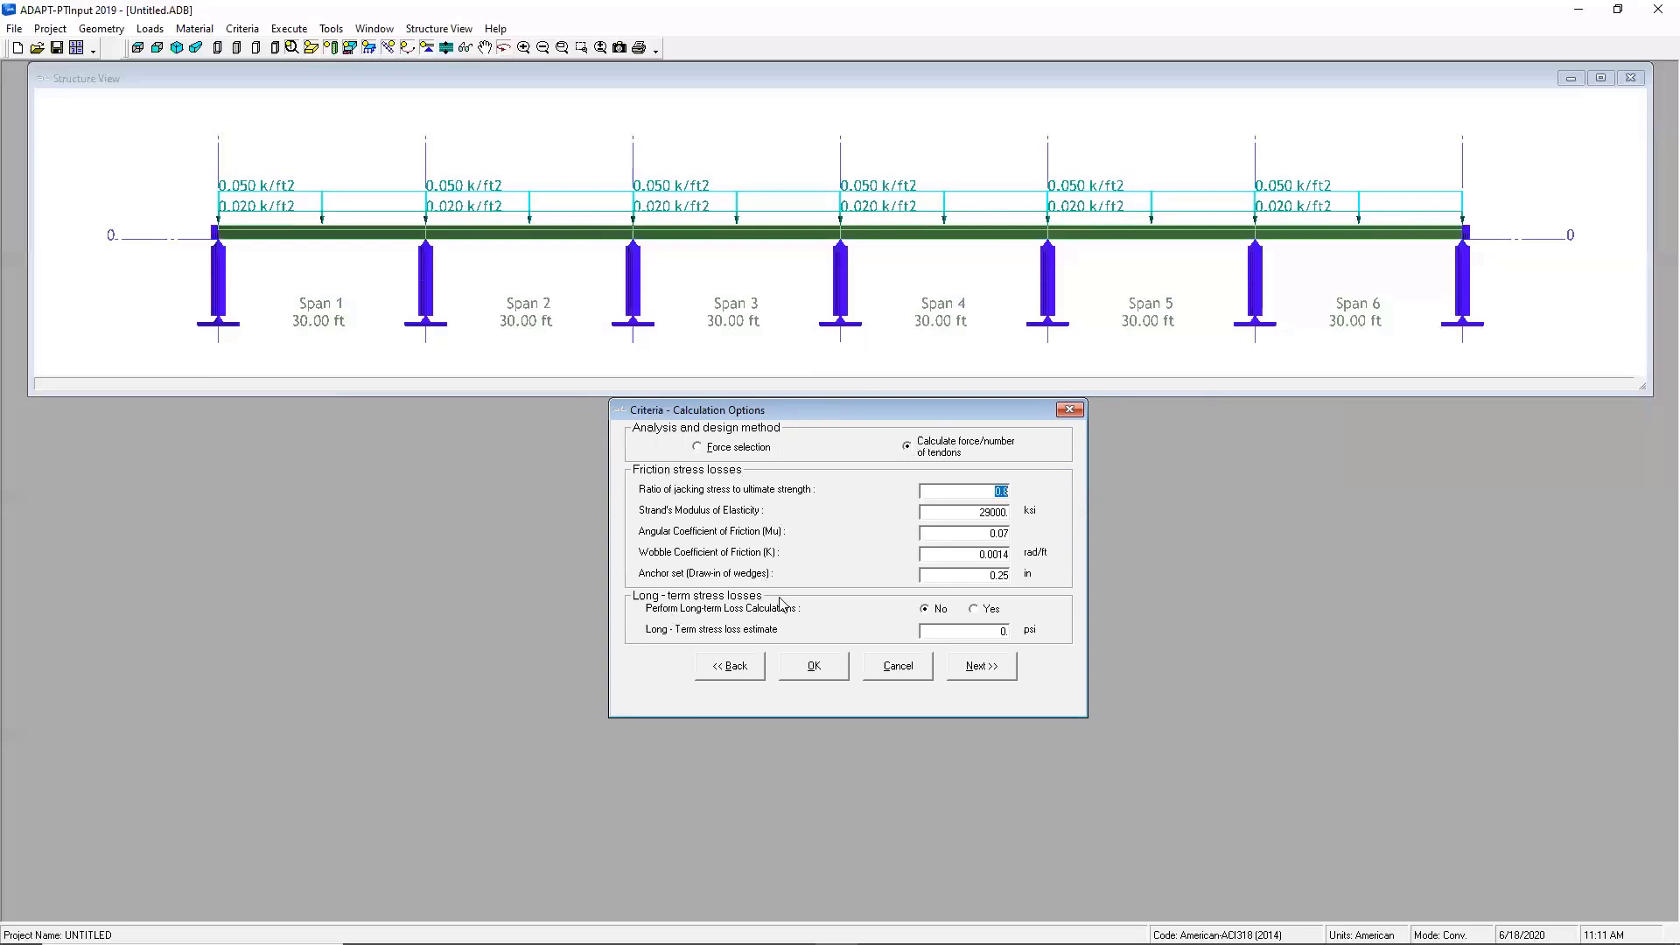
left_click(702, 448)
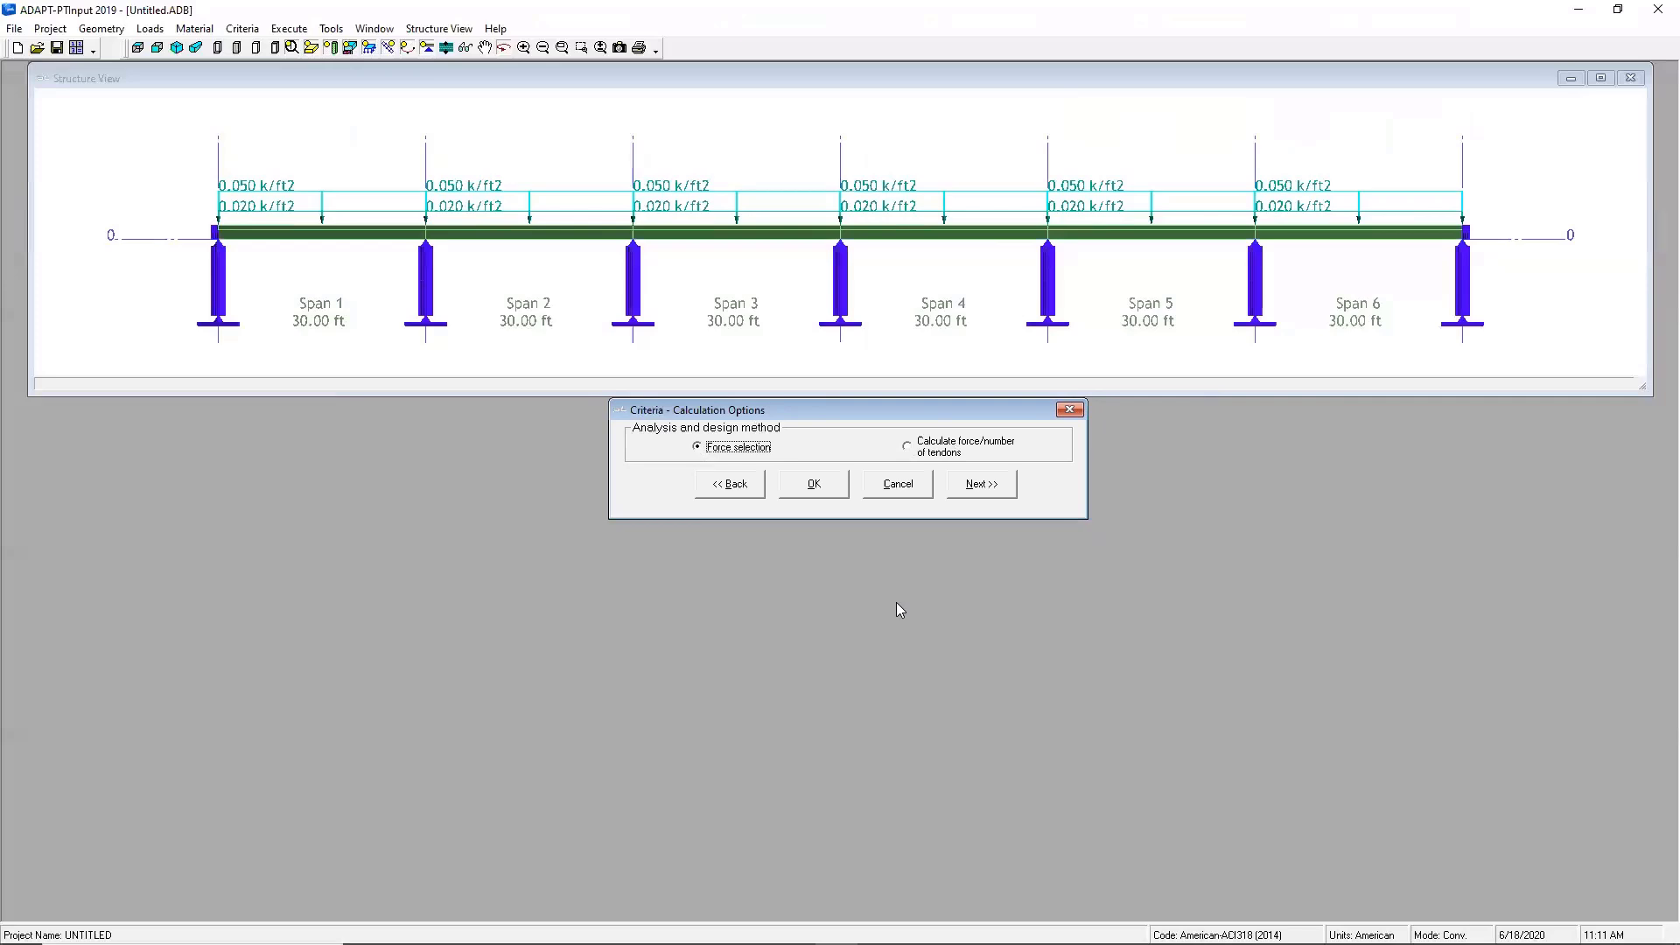
Accept the calculation options, the type 1 tendon profiles, and the cover/CGS settings
left_click(997, 482)
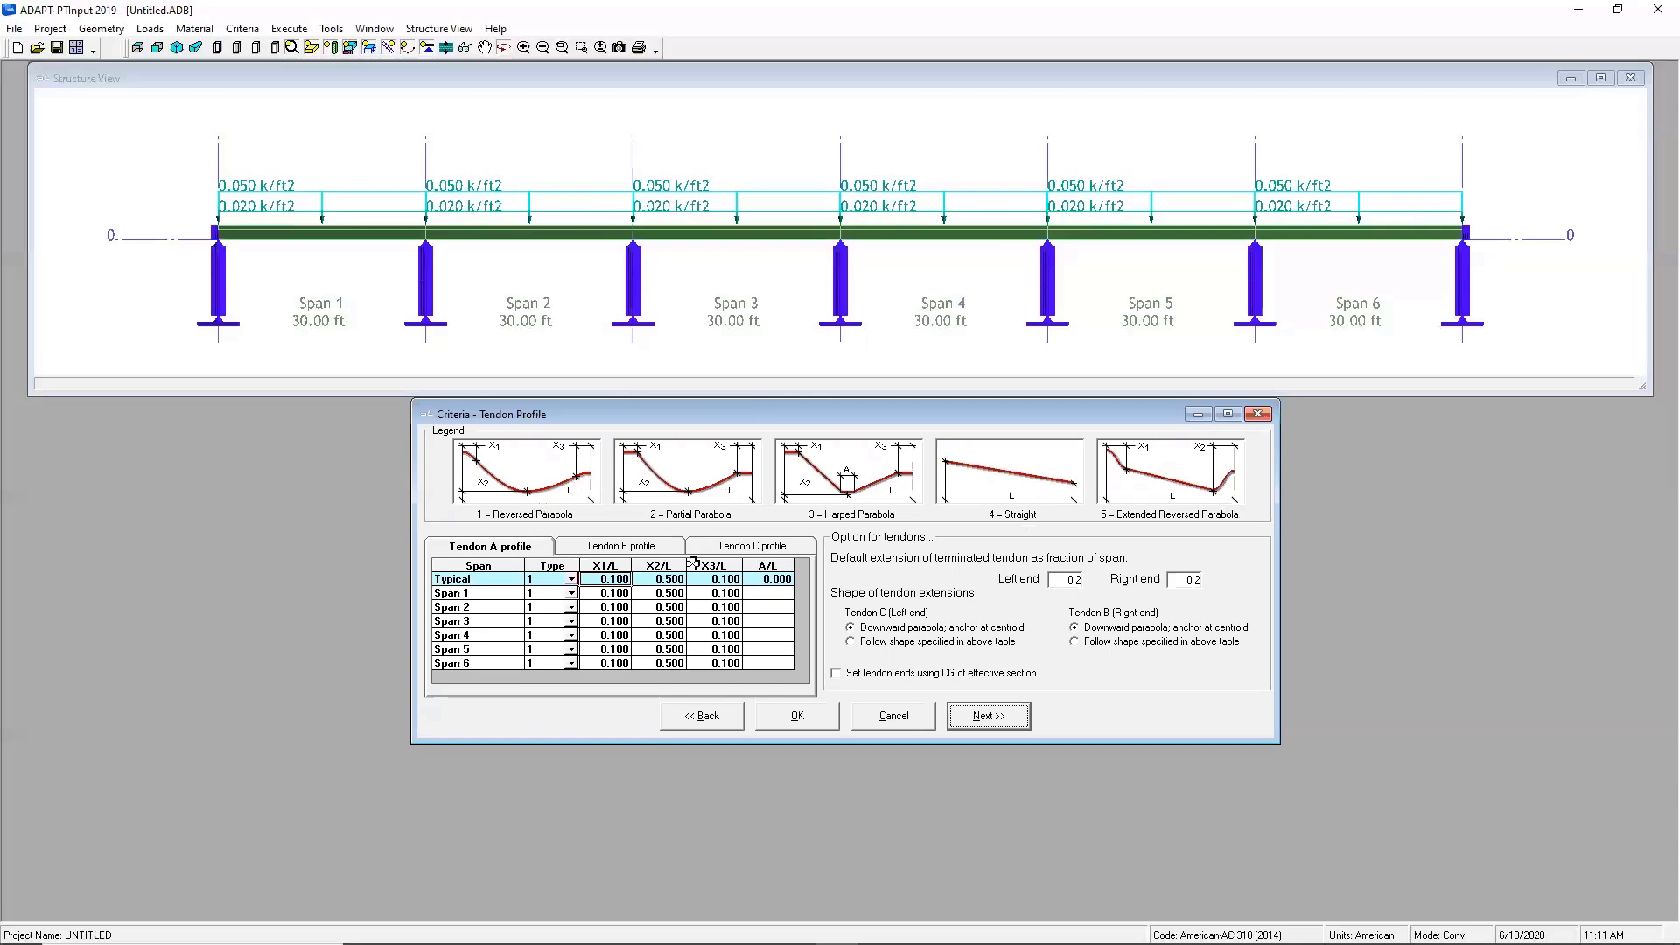
left_click(1013, 722)
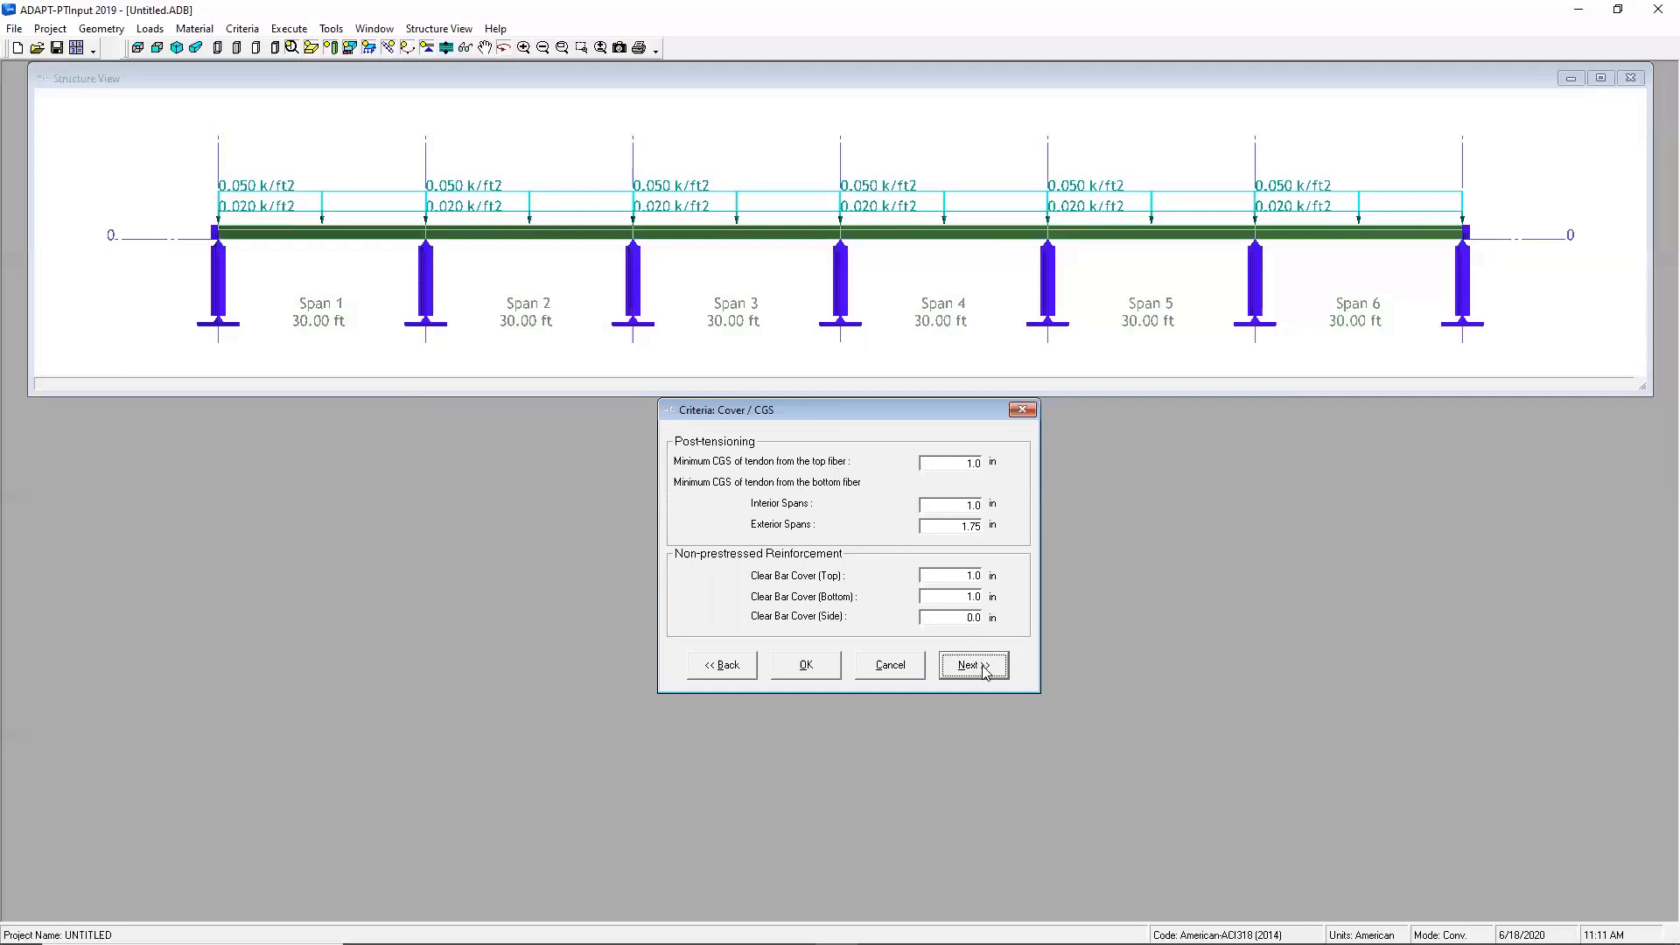
left_click(983, 669)
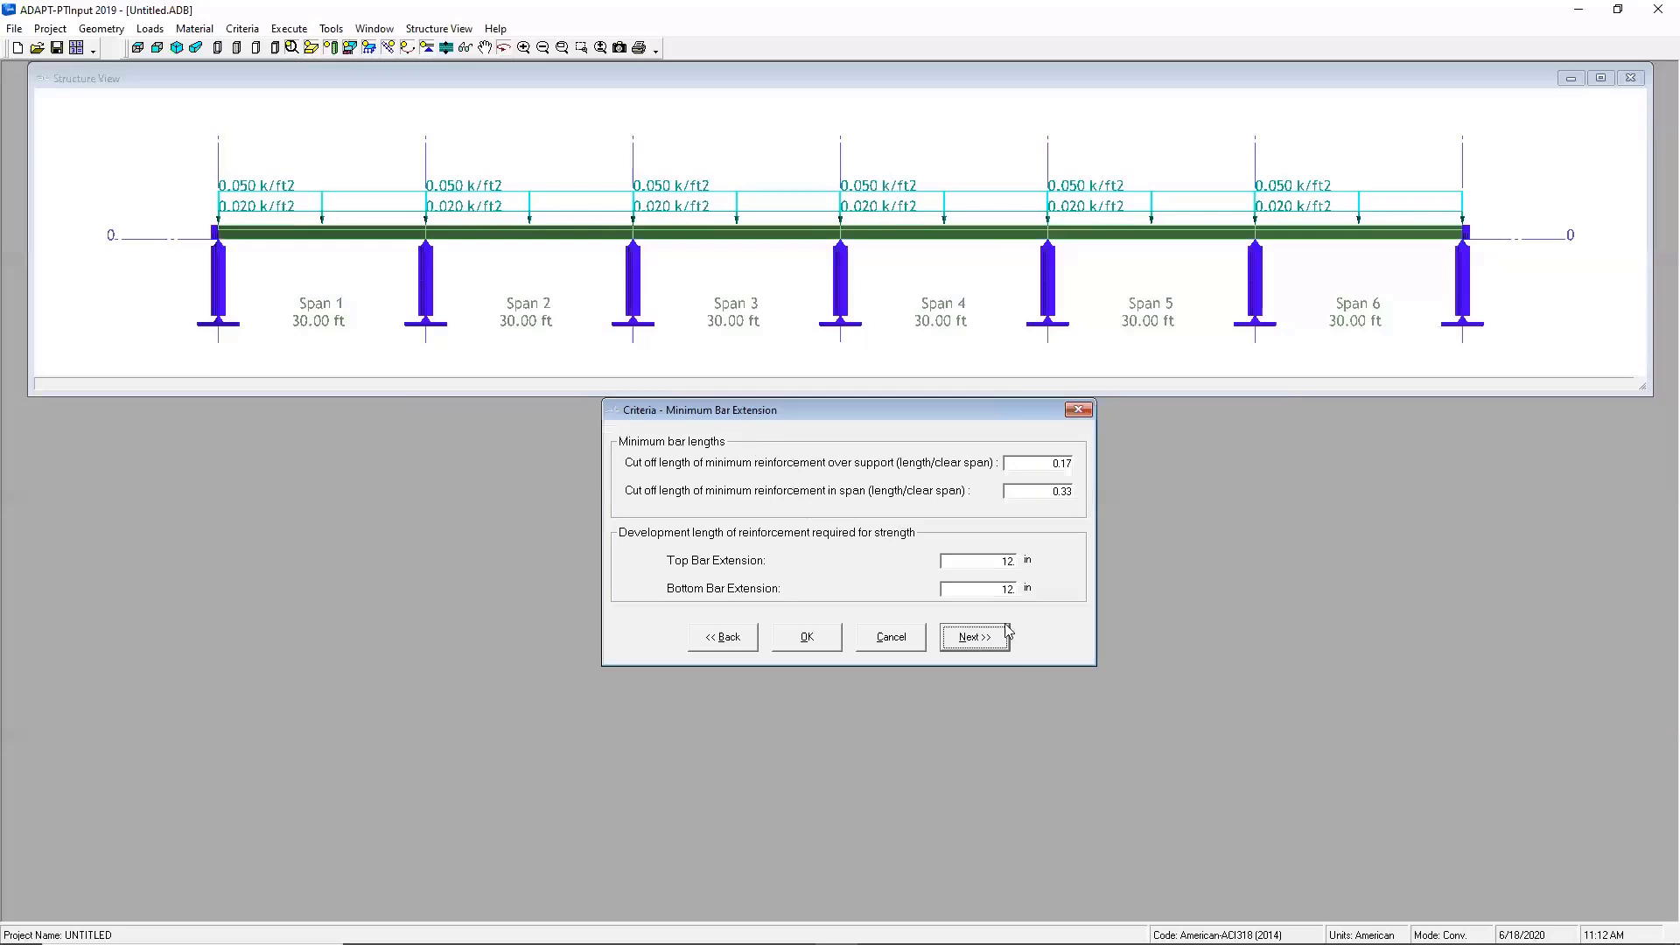
Accept the bar extension, curtailment, and load combination criteria to close the wizard
left_click(972, 636)
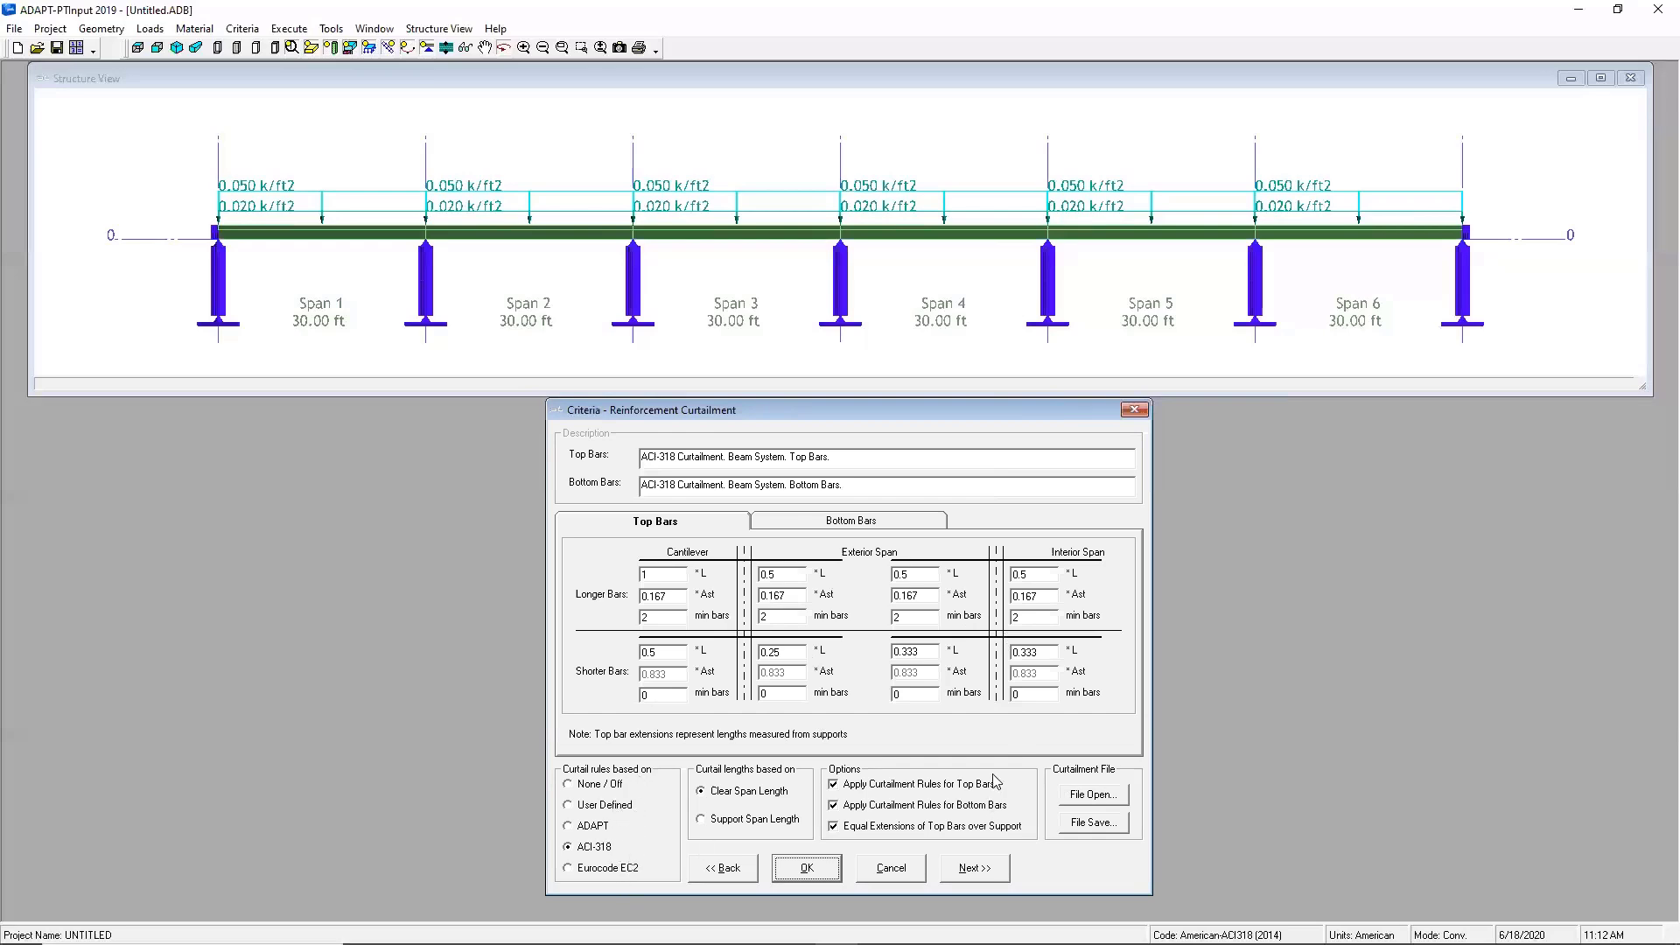
left_click(976, 869)
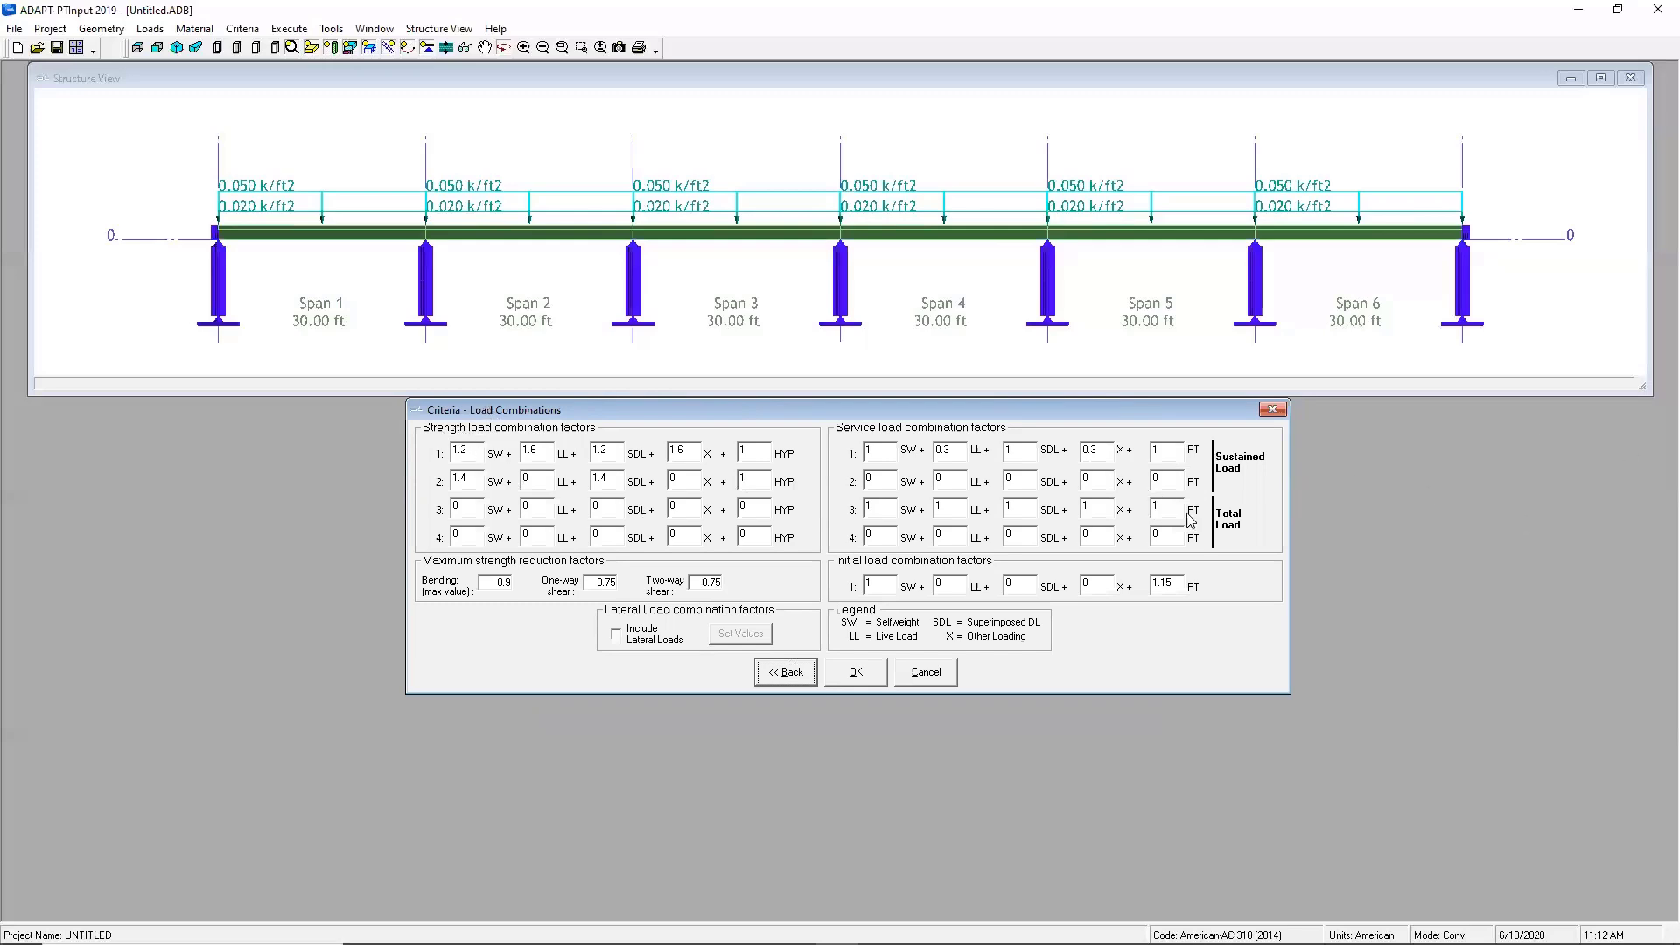
left_click(857, 671)
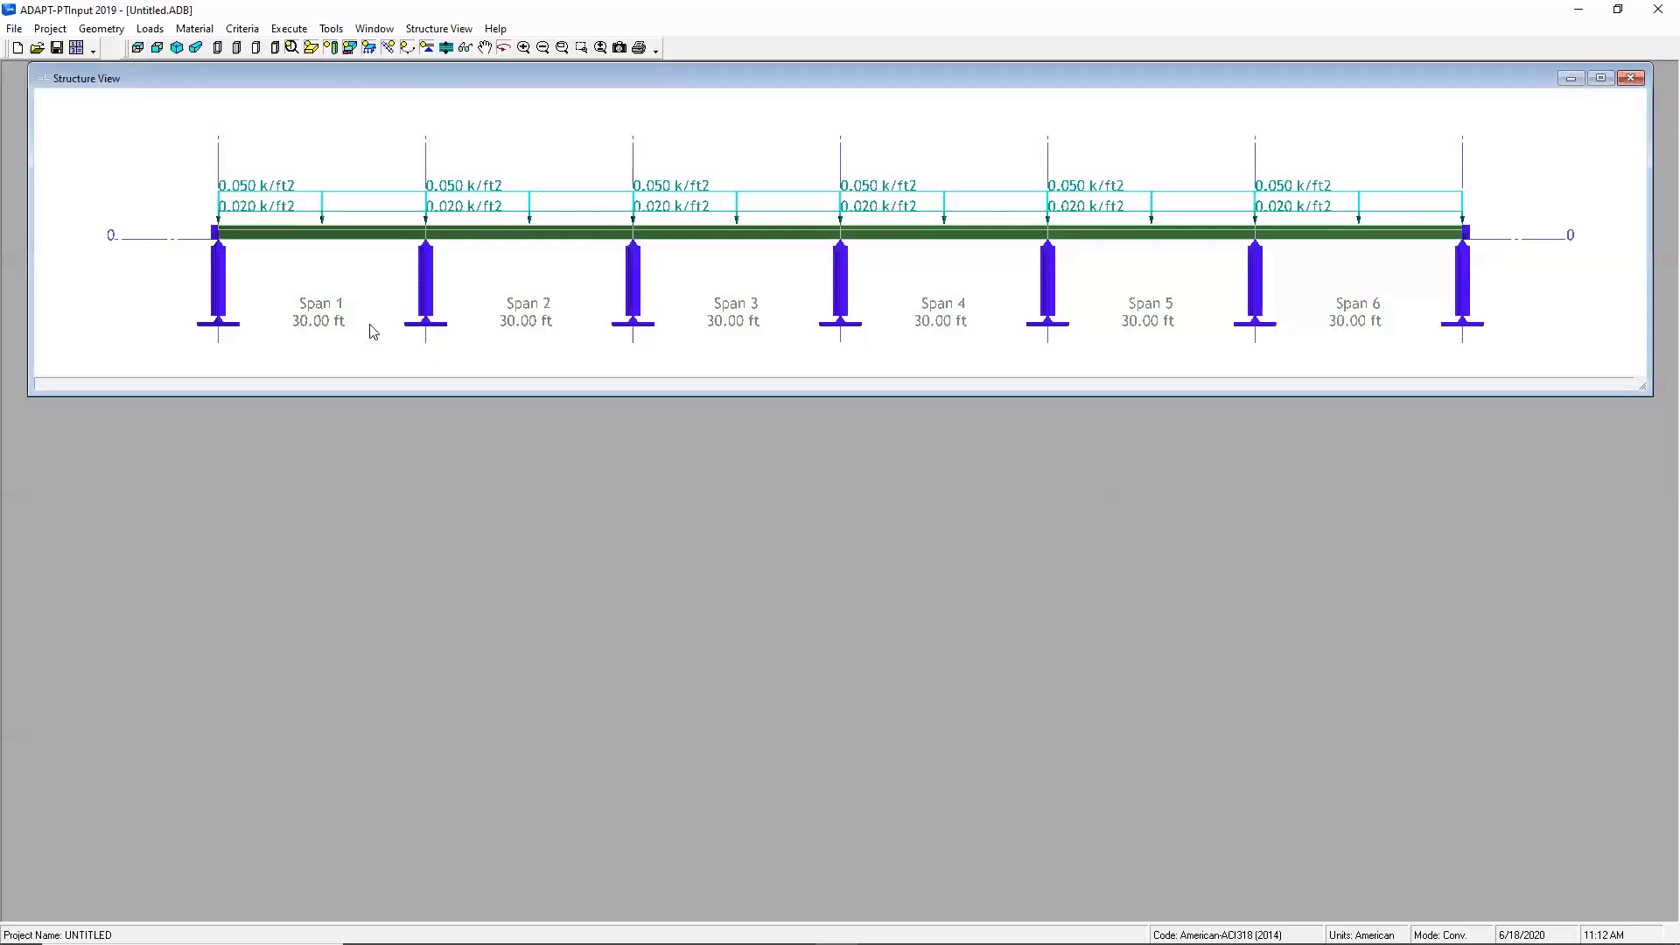
Save the model as 'Beam' on the Desktop, which starts the analysis
left_click(56, 48)
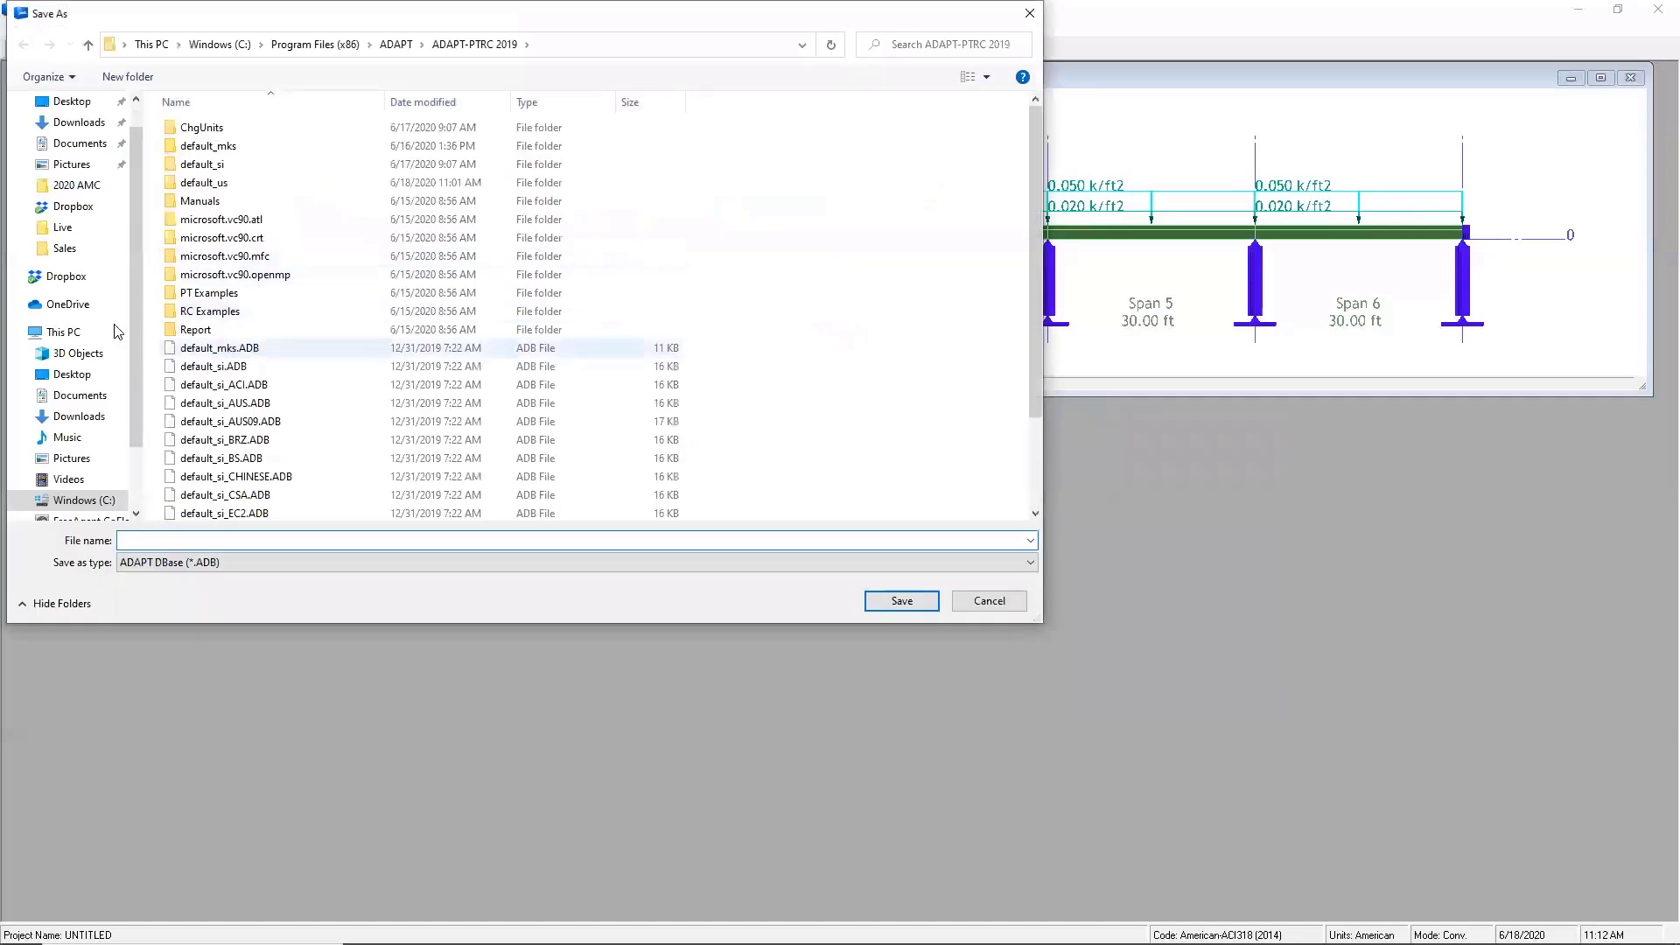
left_click(67, 376)
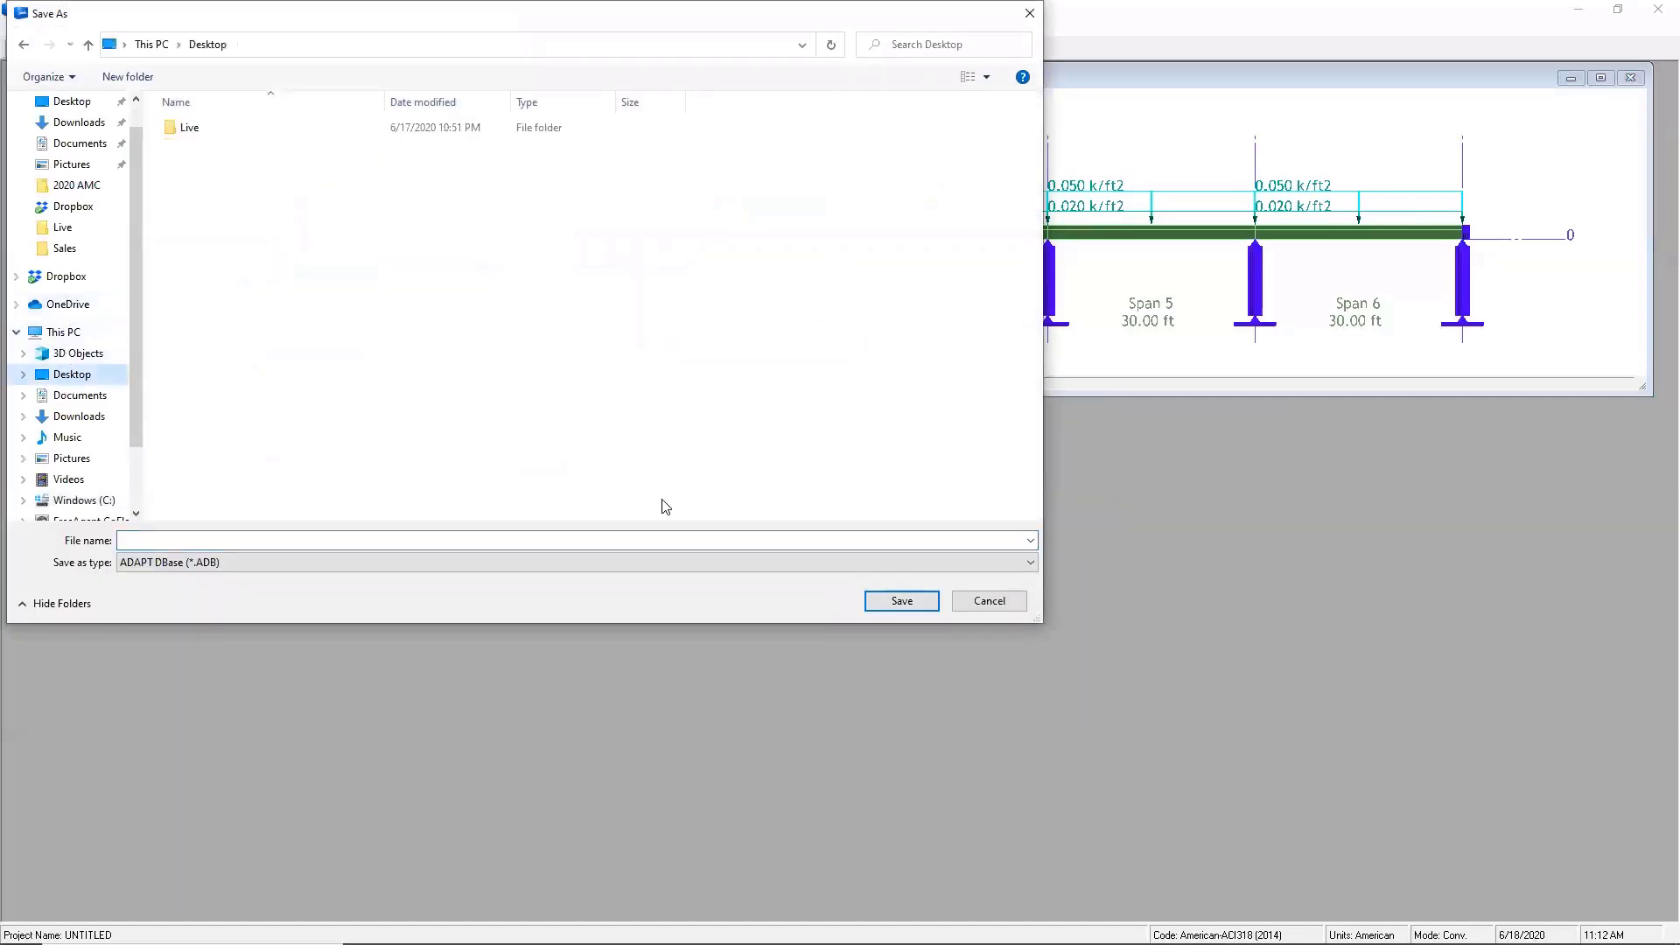
left_click(504, 539)
type("Beam")
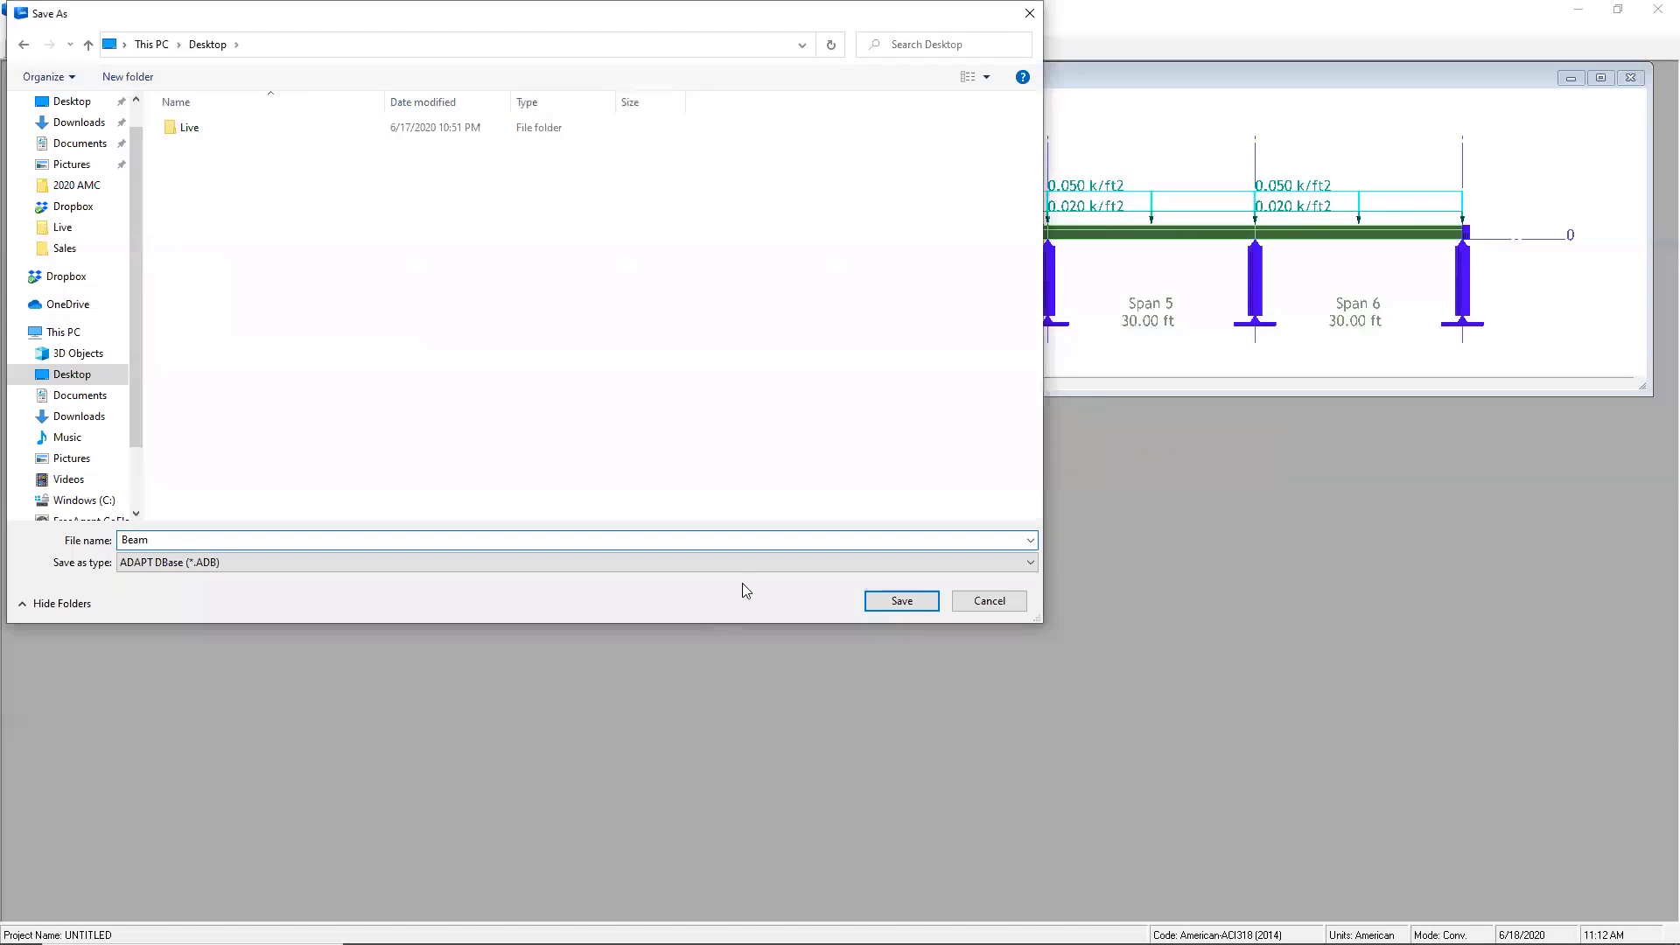
left_click(901, 601)
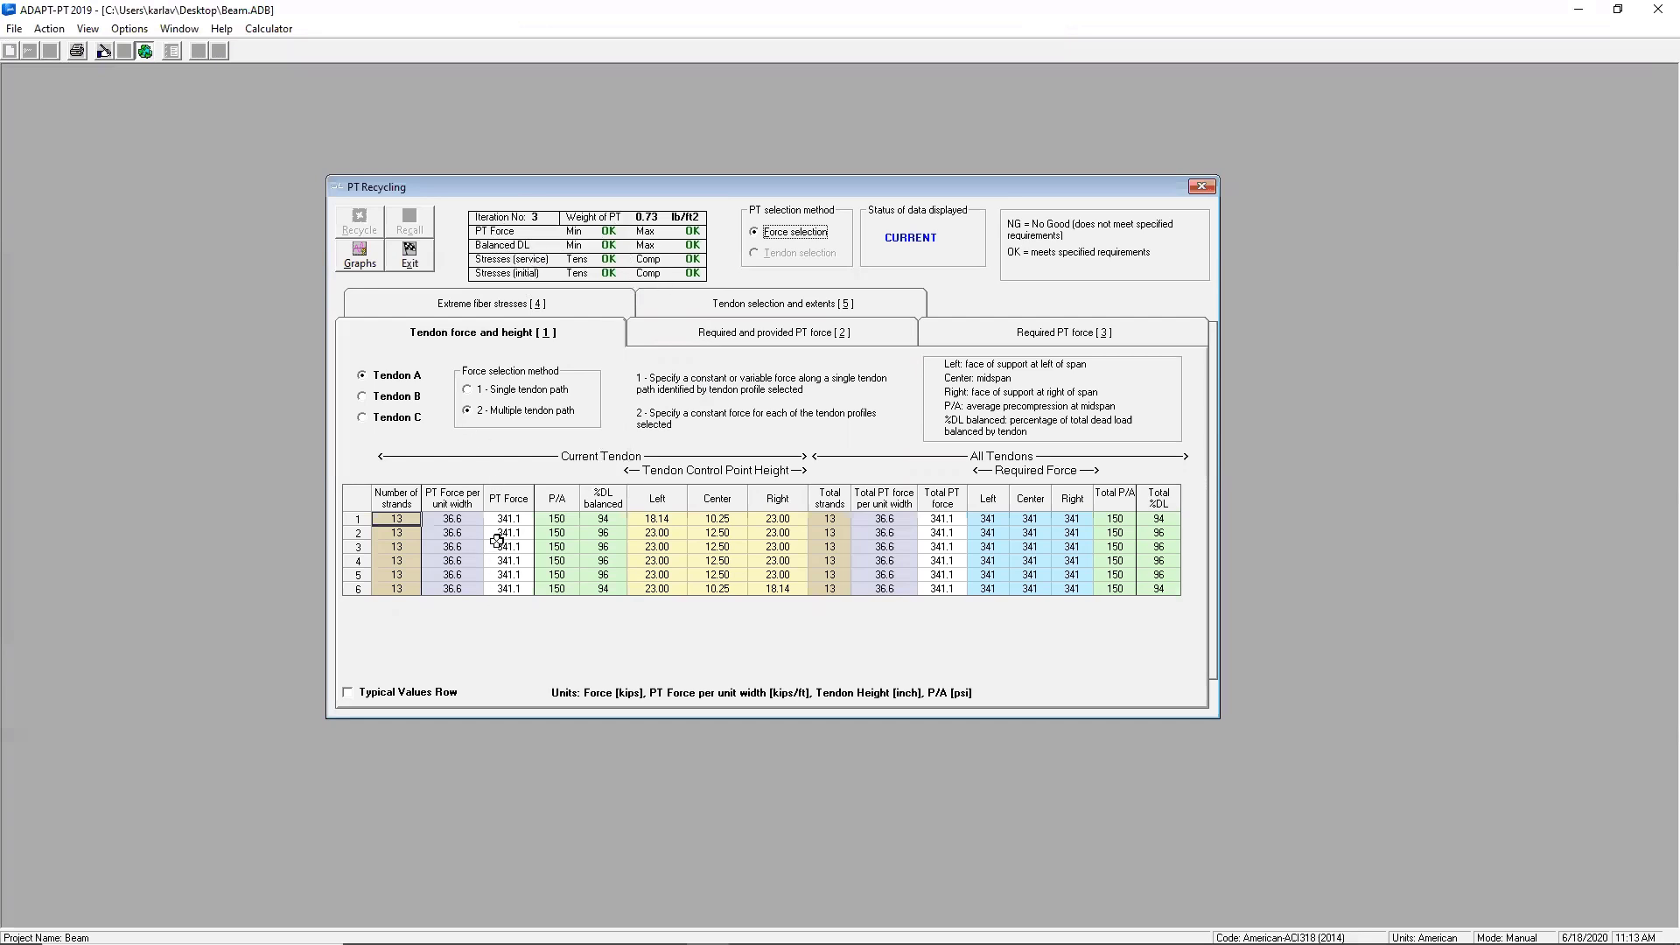
Set the PT force to 350 kips for all spans
left_click(515, 519)
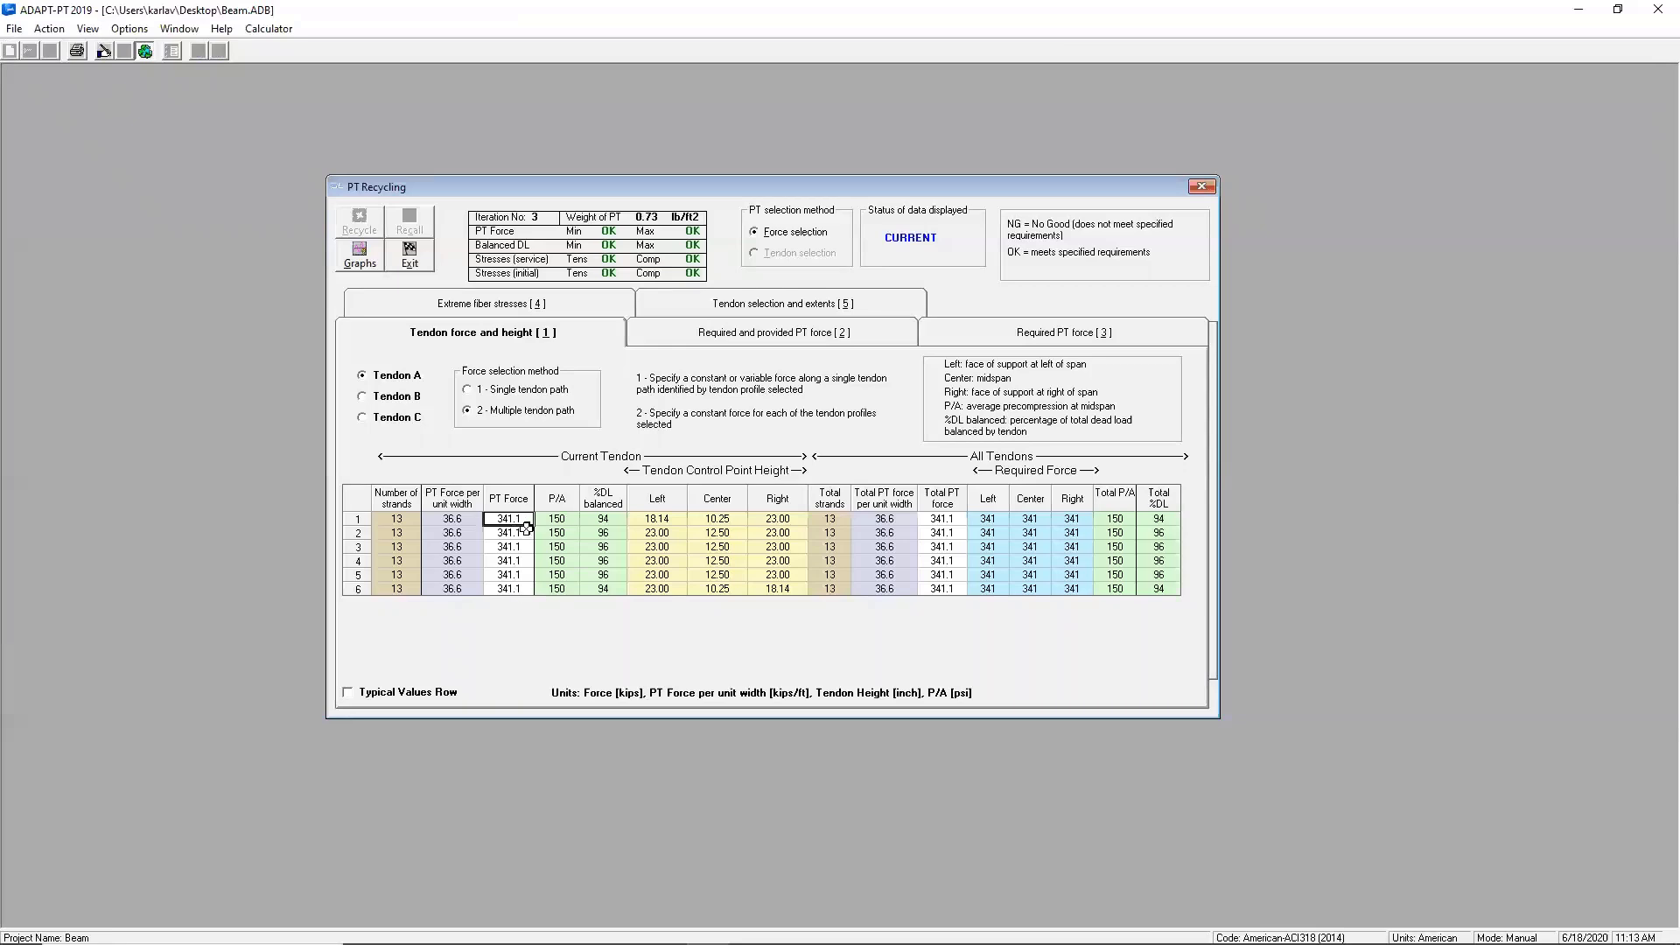
key("Down")
key("Down")
key("Down")
key("Down")
key("Down")
left_click(519, 521)
type("350")
key("Return")
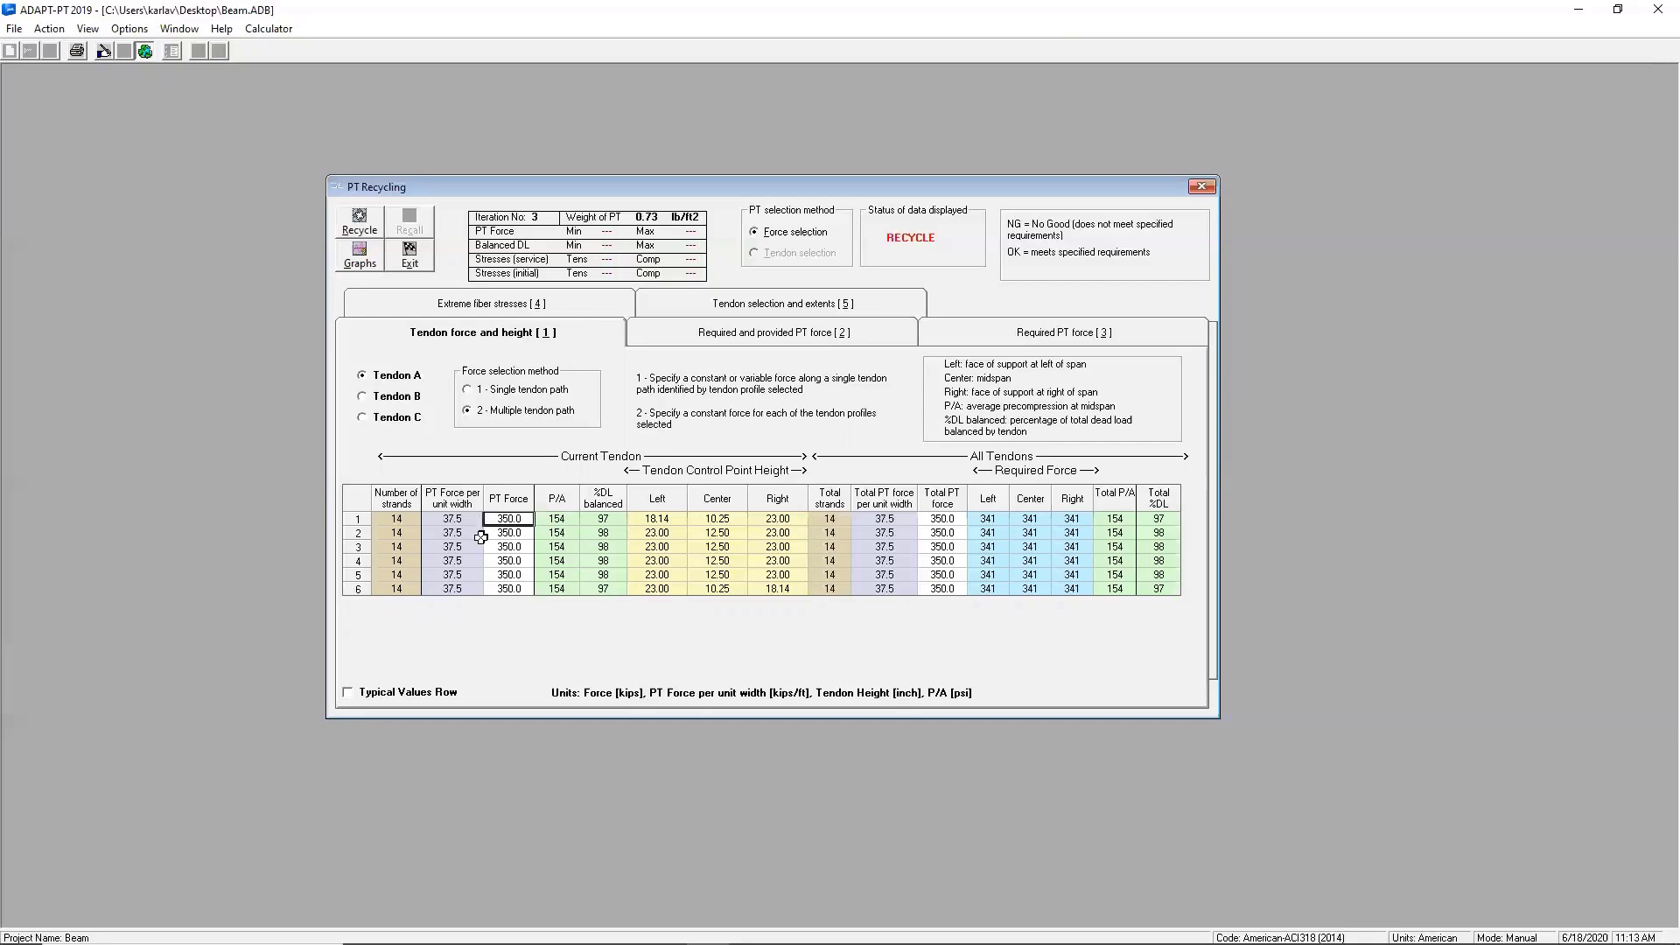
Change both end tendon heights from 18.14 to 18.00 in and recycle the analysis
double_click(675, 518)
type("18")
key("Return")
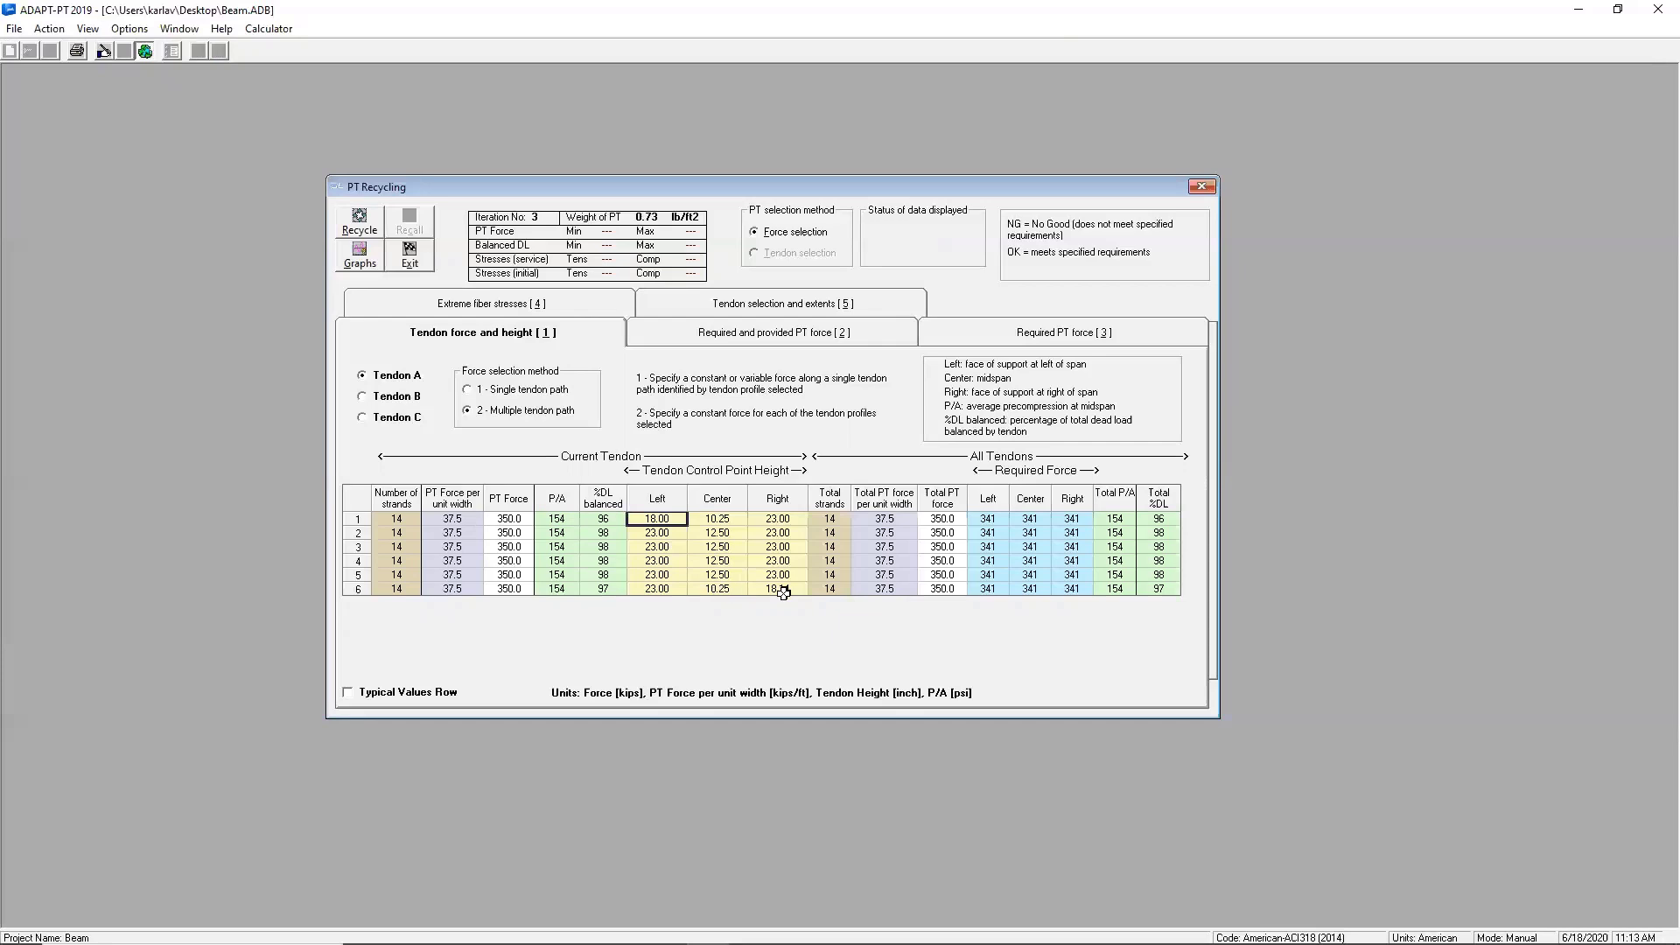
double_click(781, 589)
type("18")
key("Return")
left_click(360, 221)
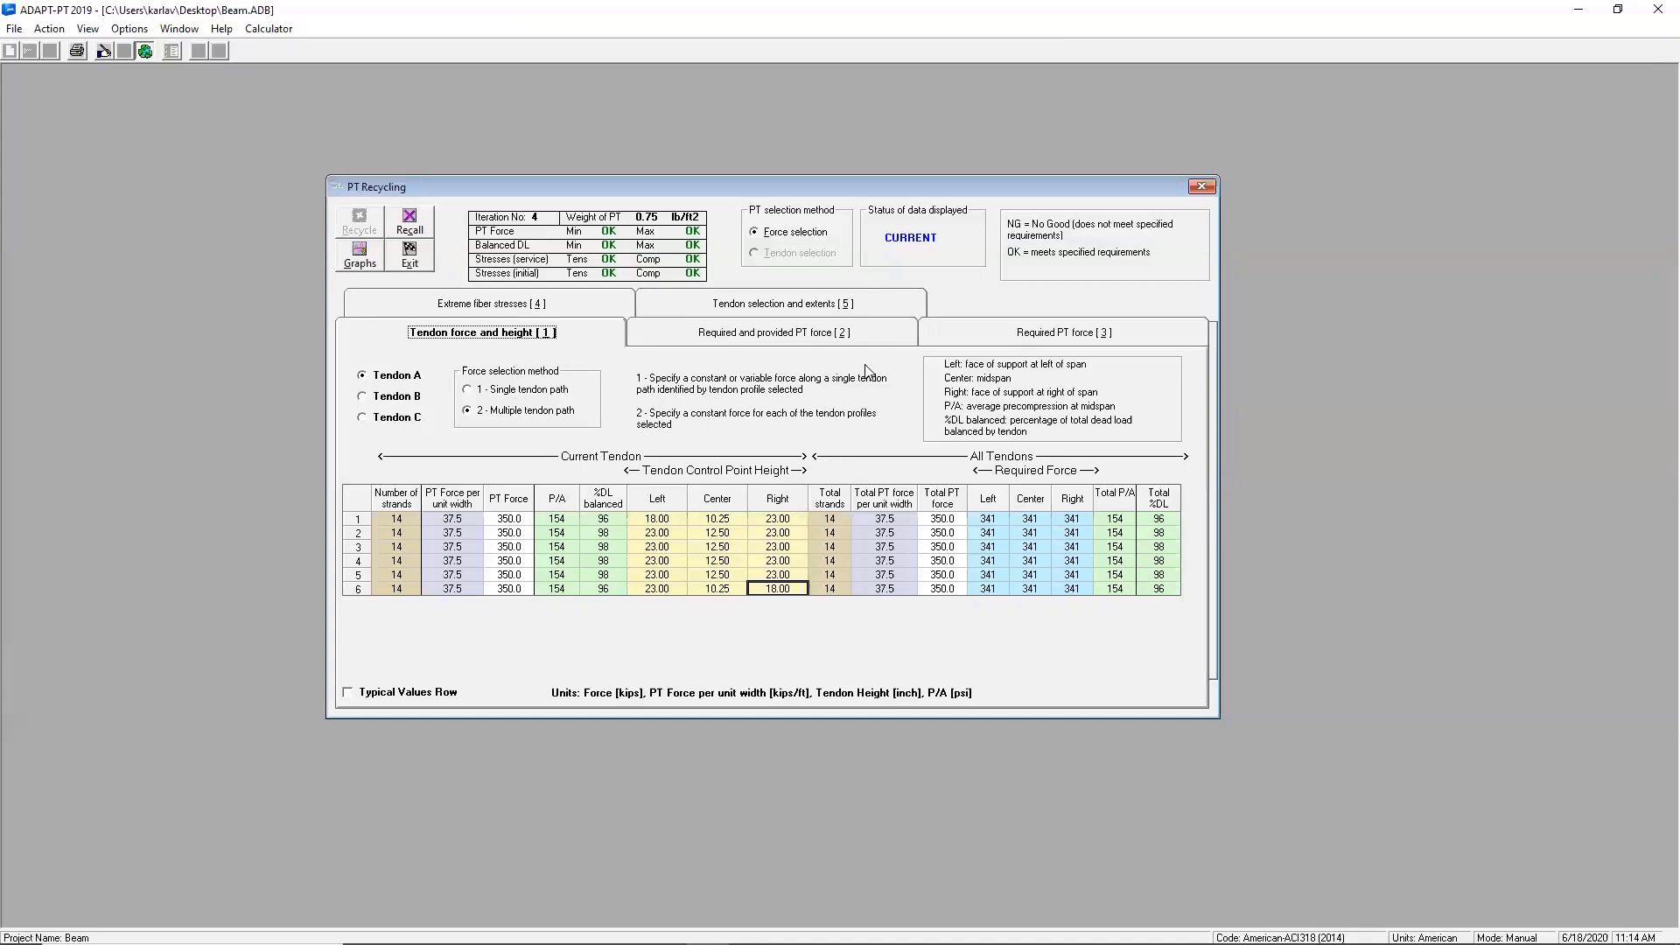
Review extreme fiber stresses for the initial load condition and required PT force, then exit recycling
left_click(598, 302)
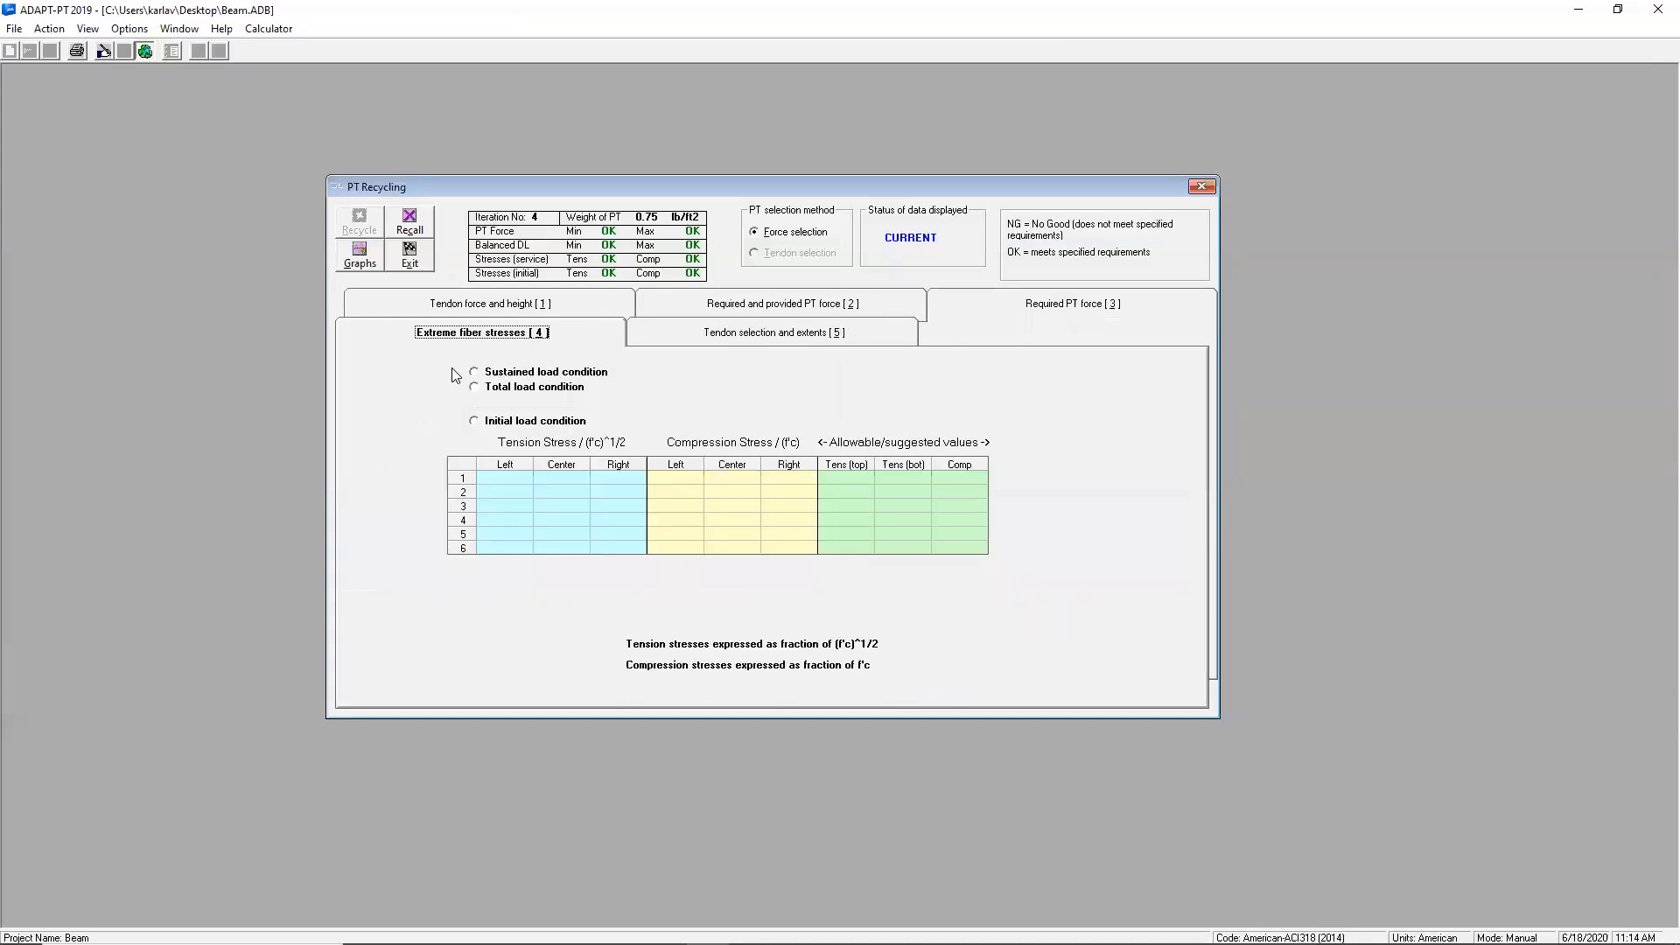
left_click(474, 421)
left_click(1113, 317)
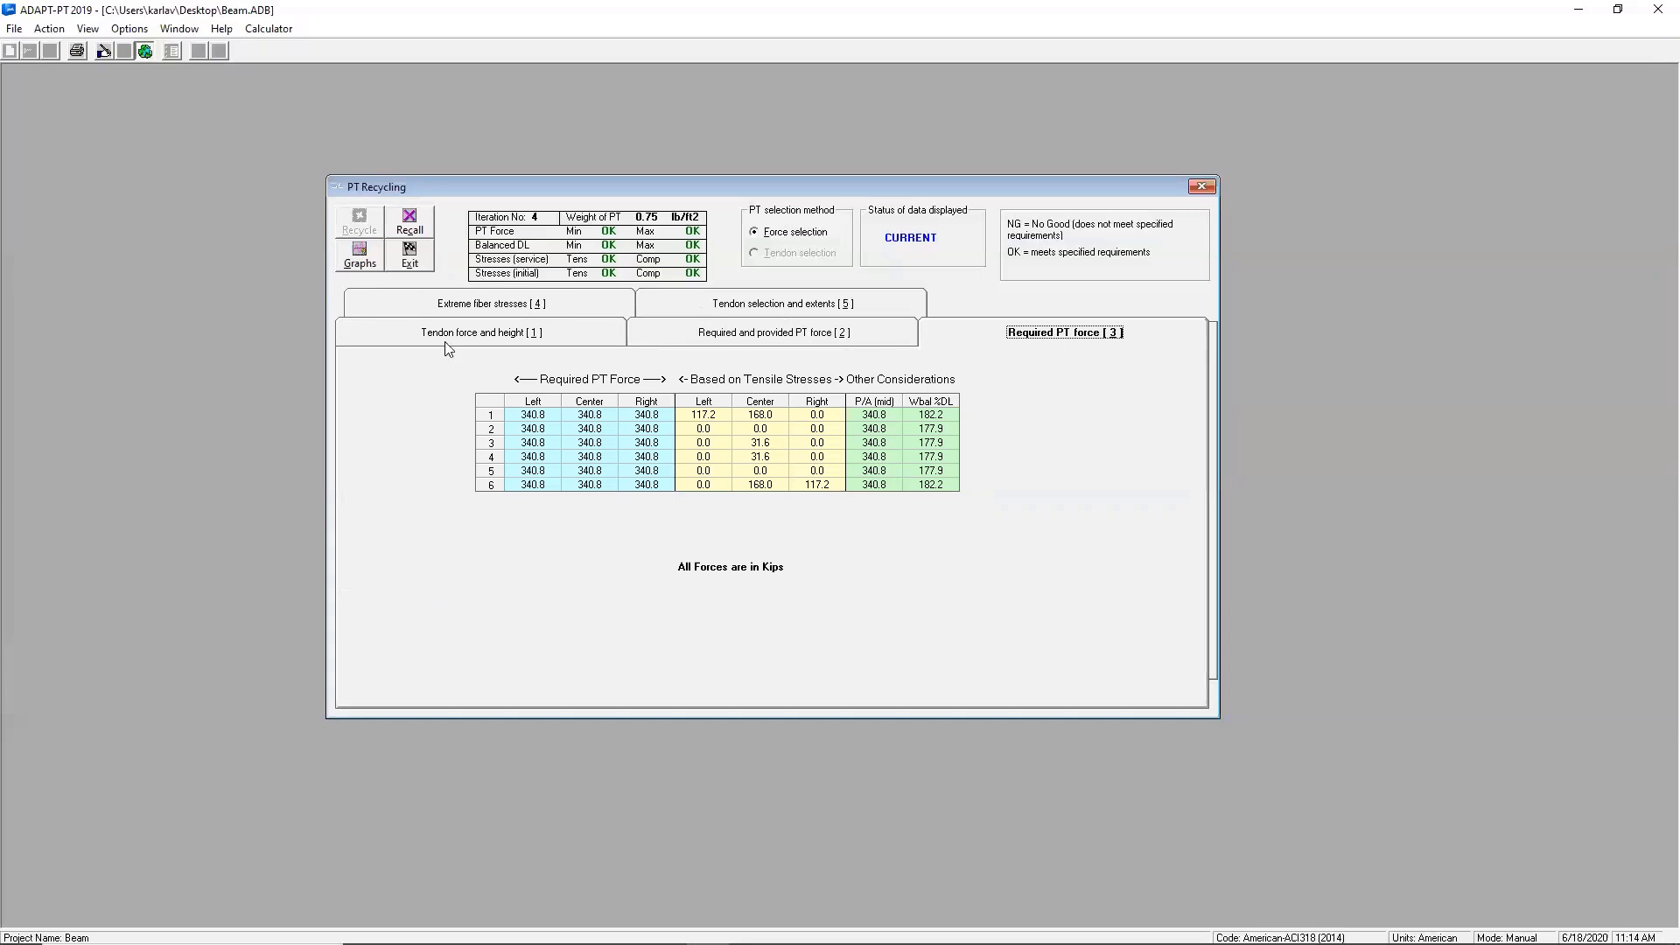
left_click(410, 260)
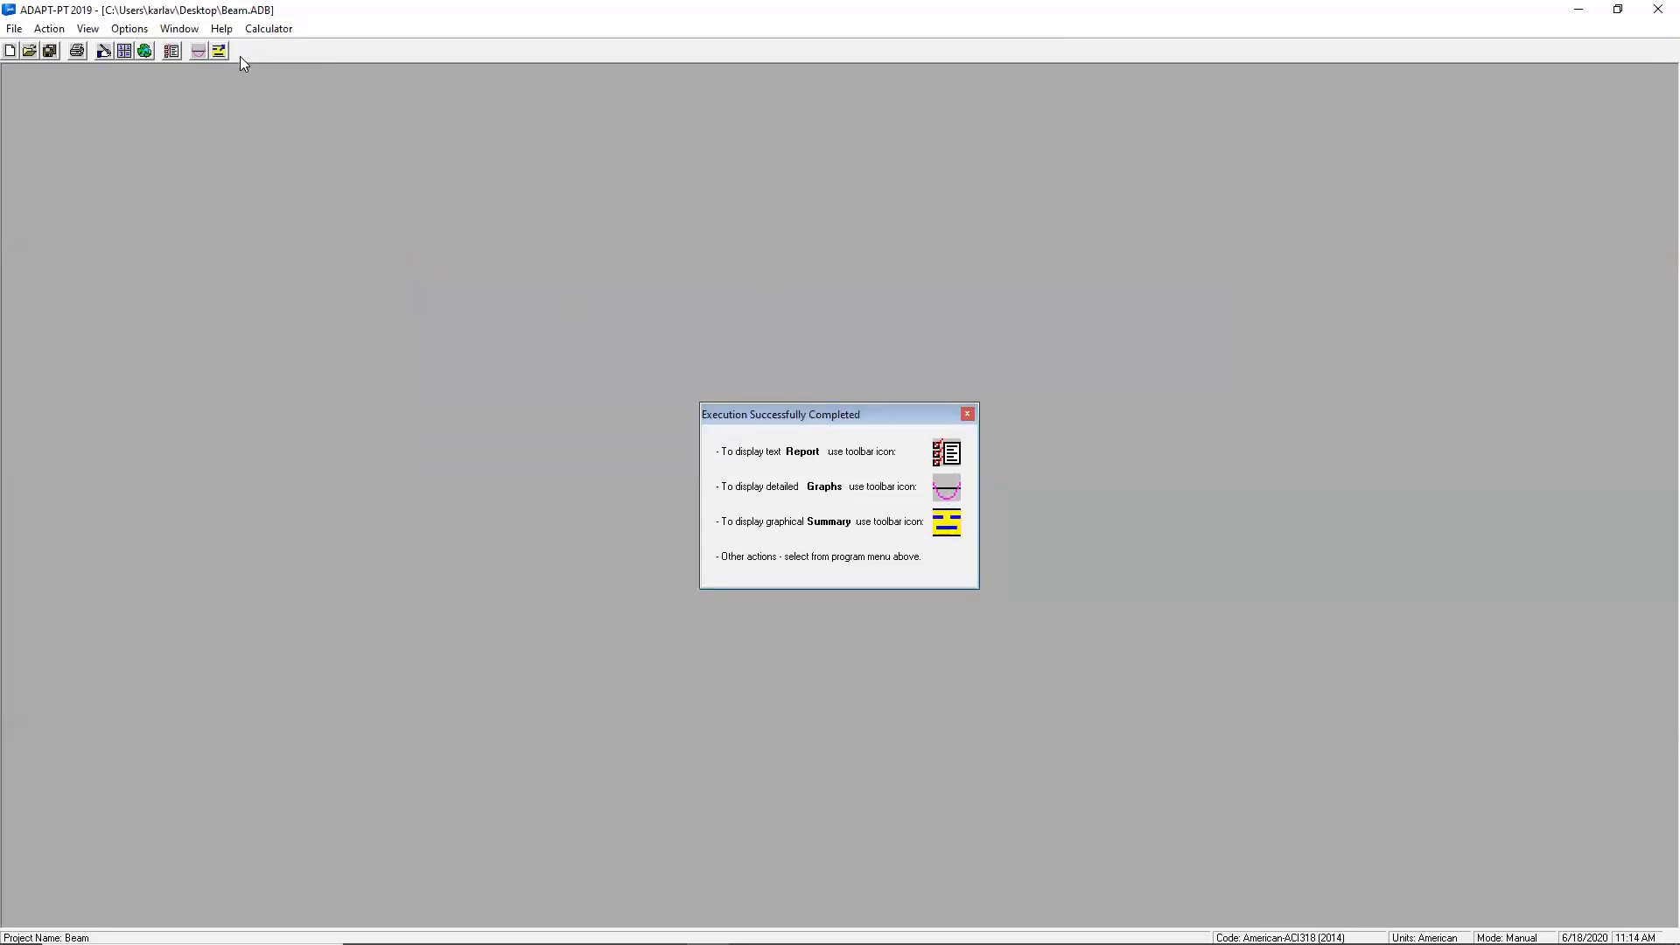
Display the Beam Summary report in BuilderSum and scroll down to the deflection diagrams
left_click(218, 52)
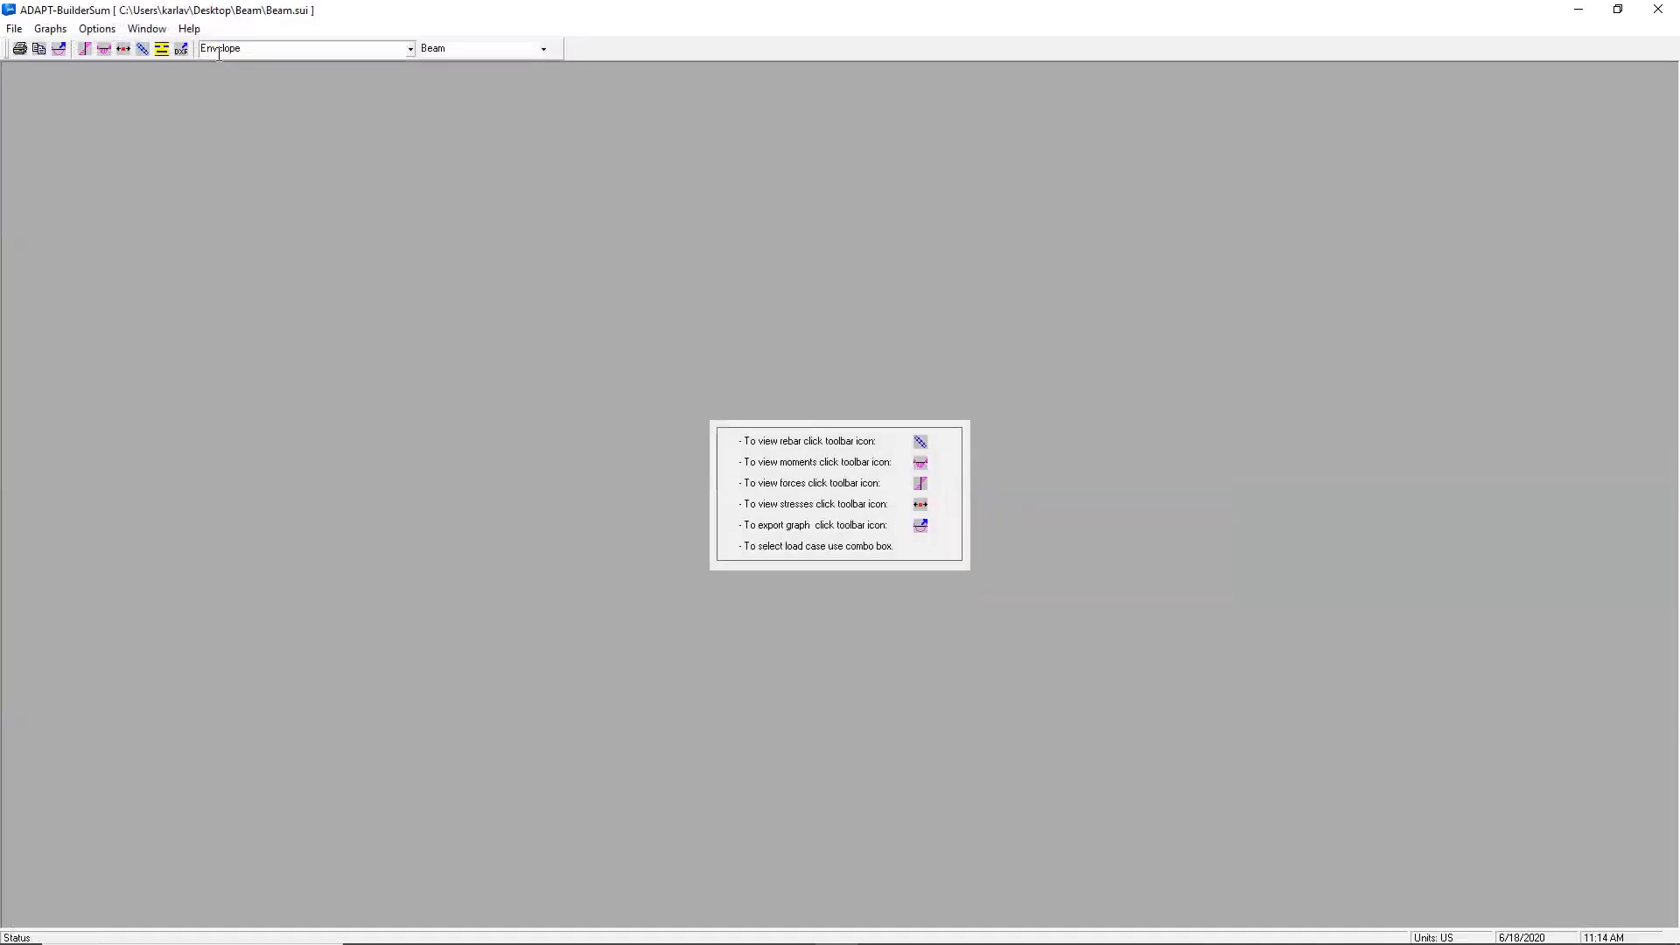
left_click(162, 50)
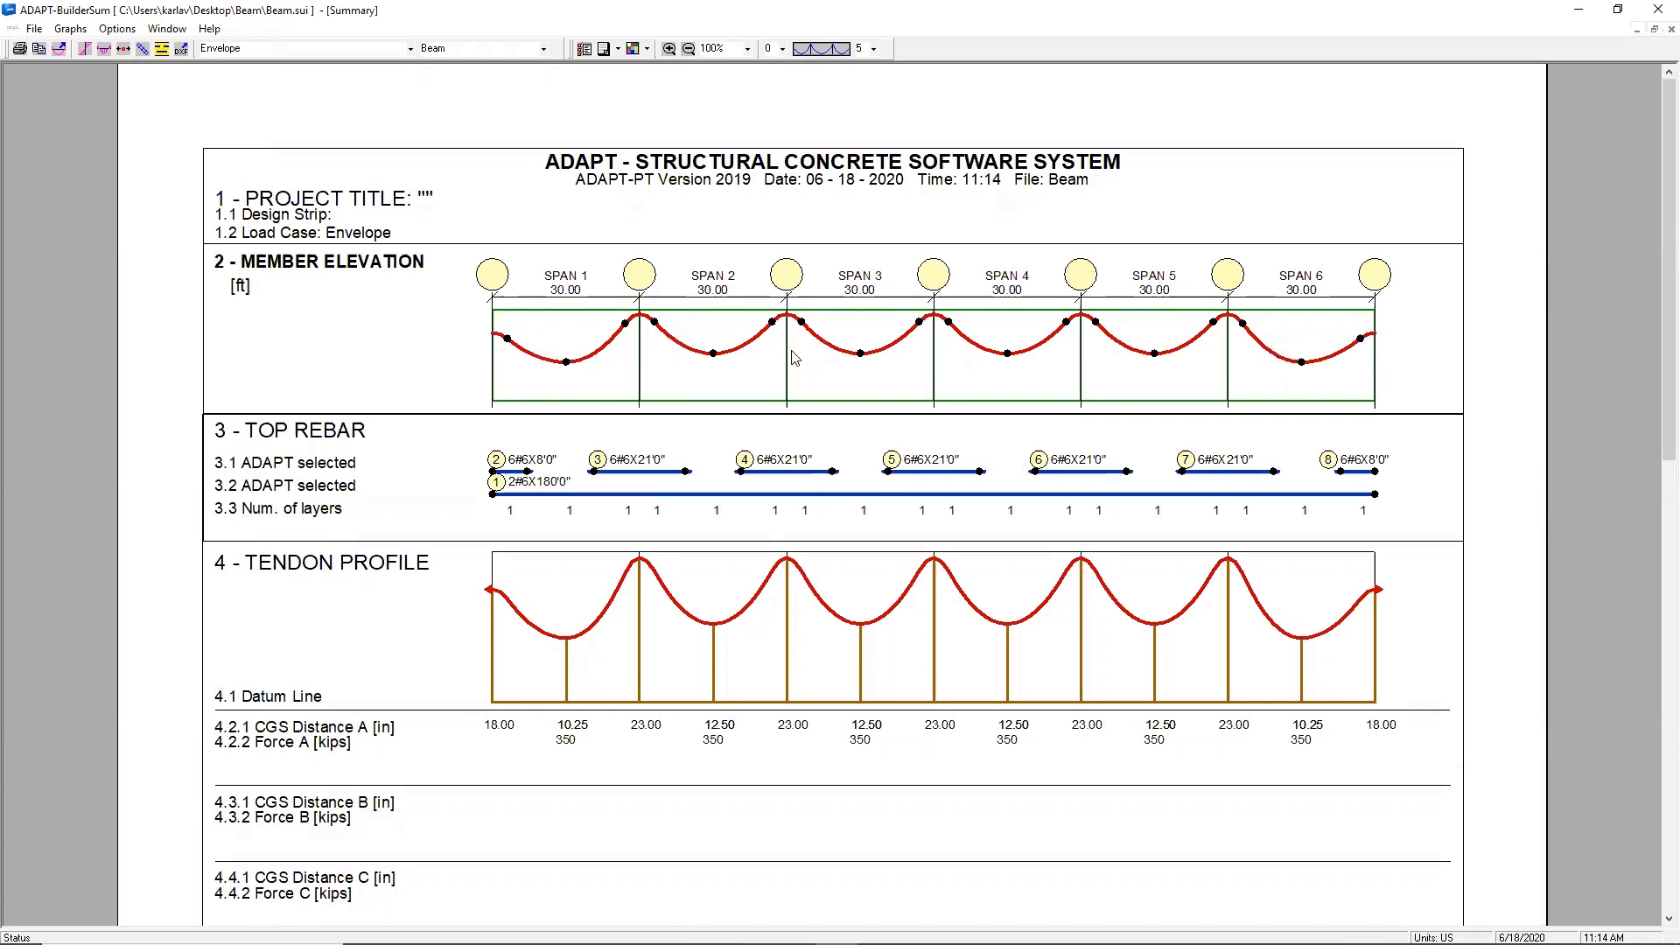
scroll(656, 372, "down", 1)
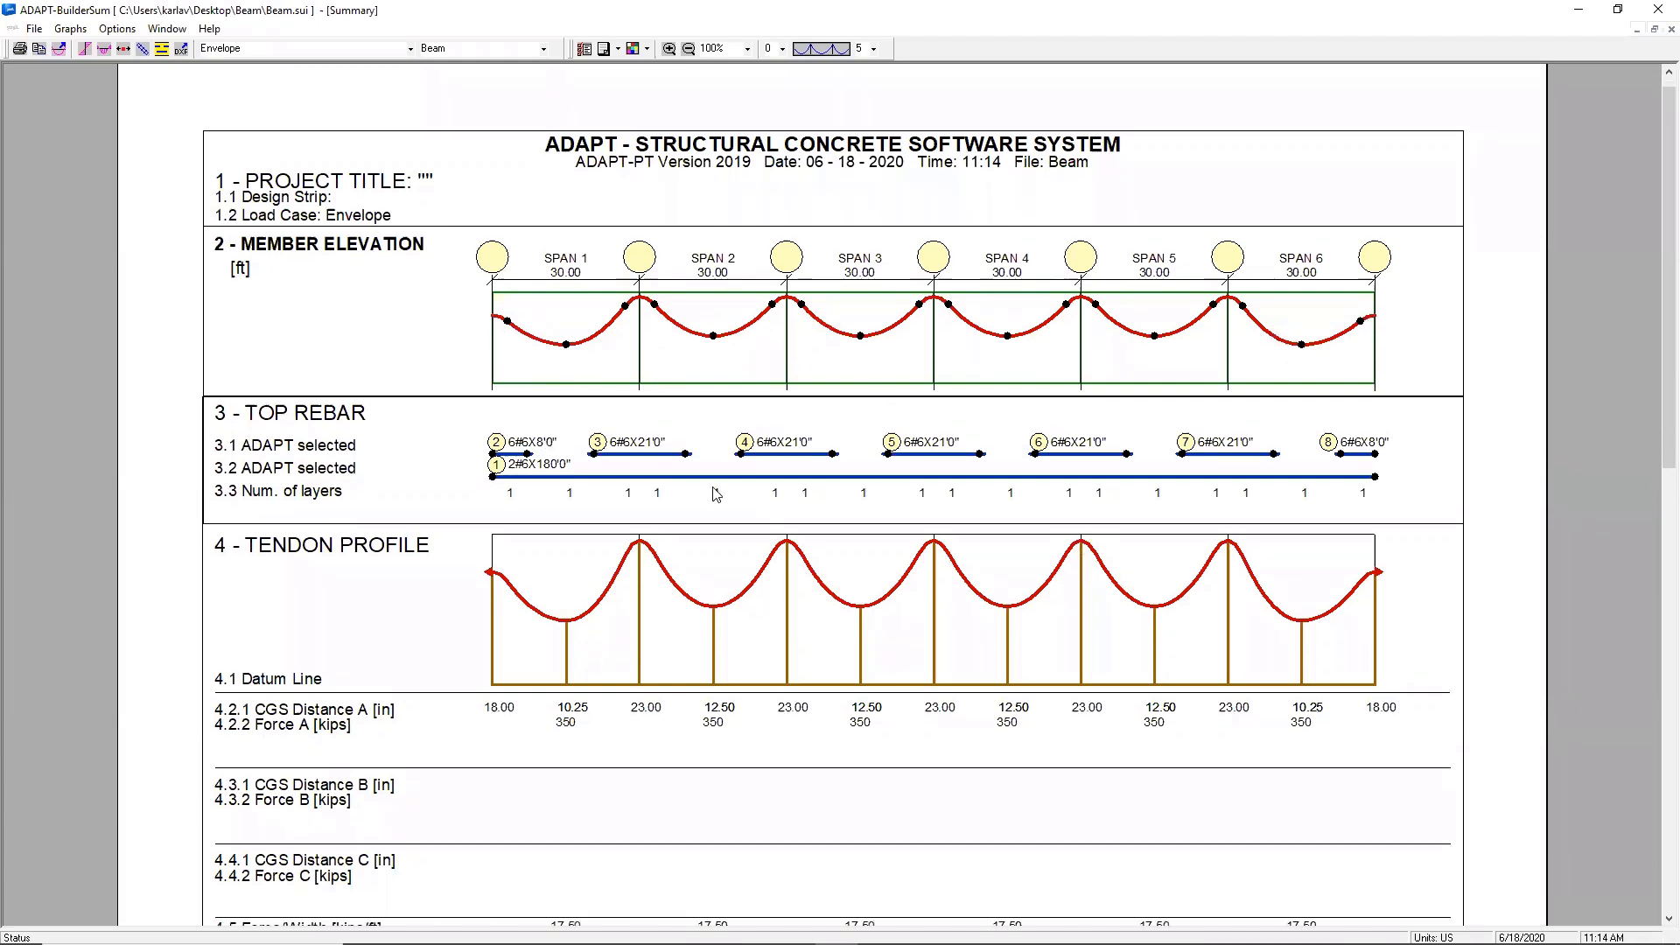
scroll(926, 573, "down", 2)
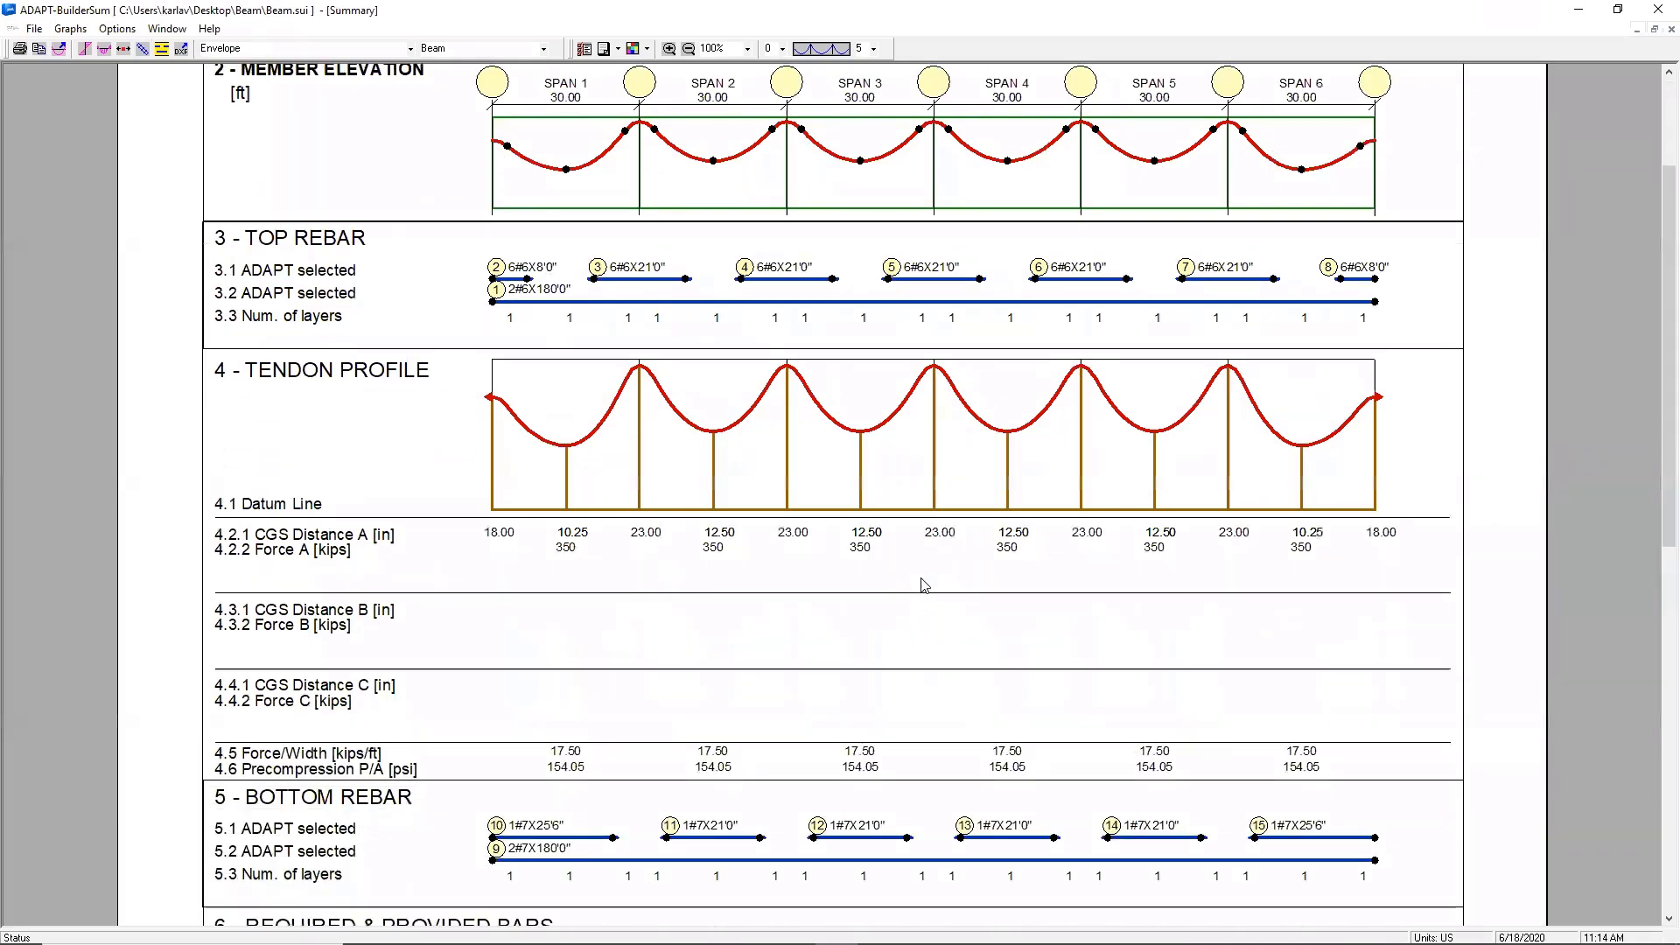
scroll(926, 585, "down", 4)
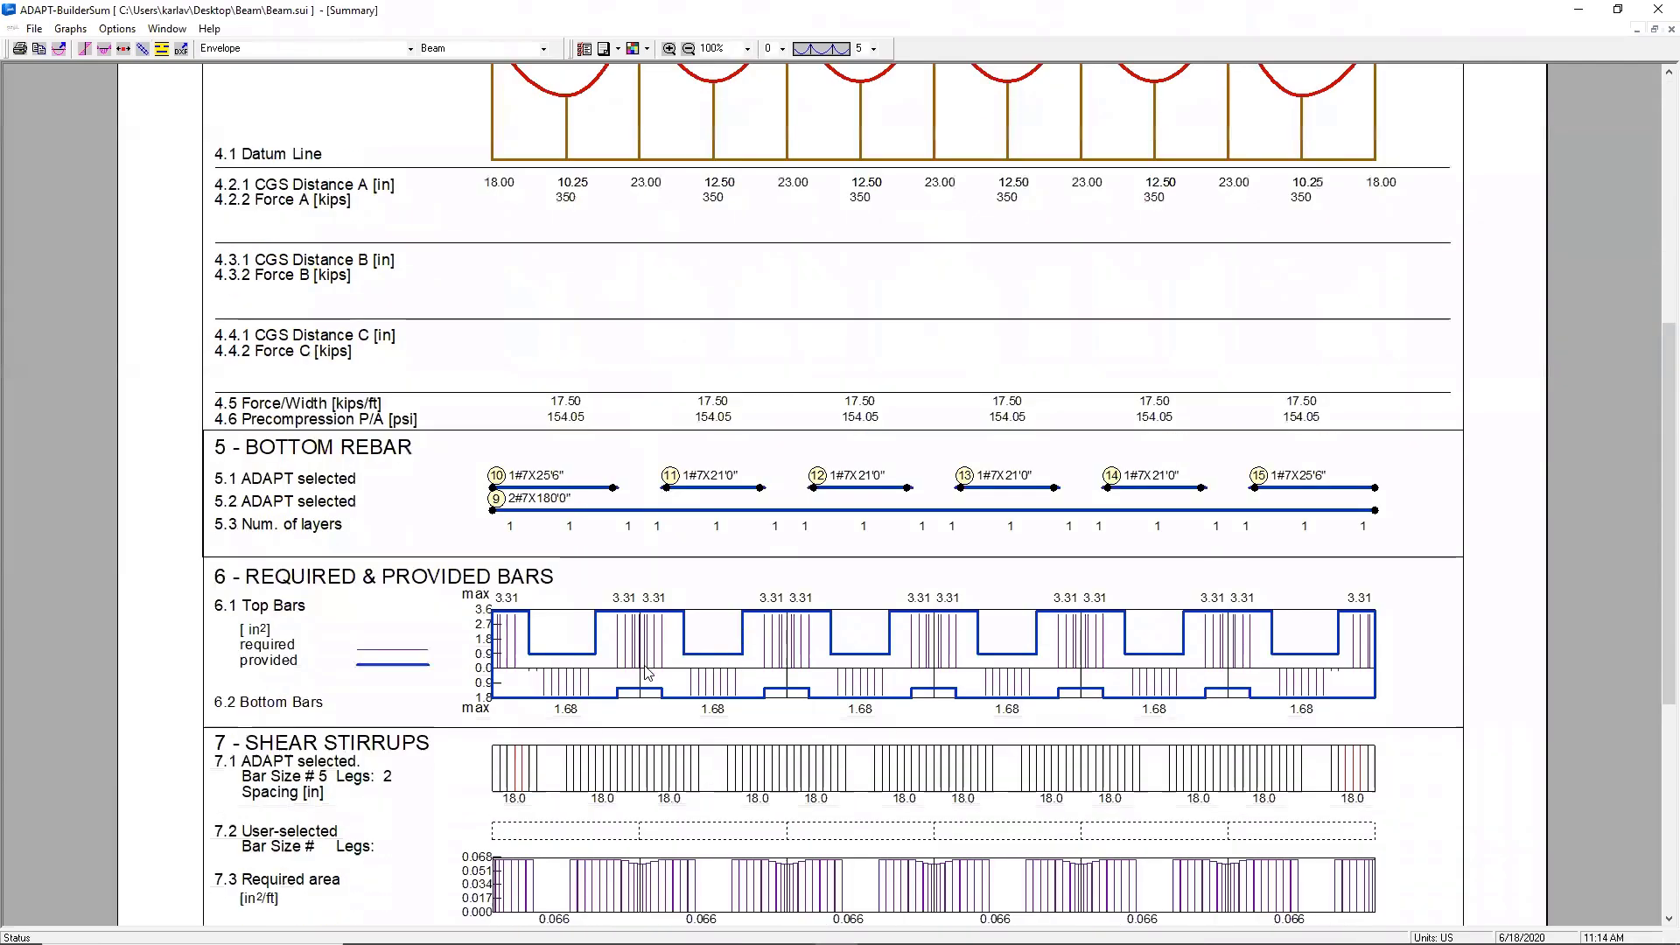
scroll(647, 673, "down", 3)
scroll(654, 719, "down", 4)
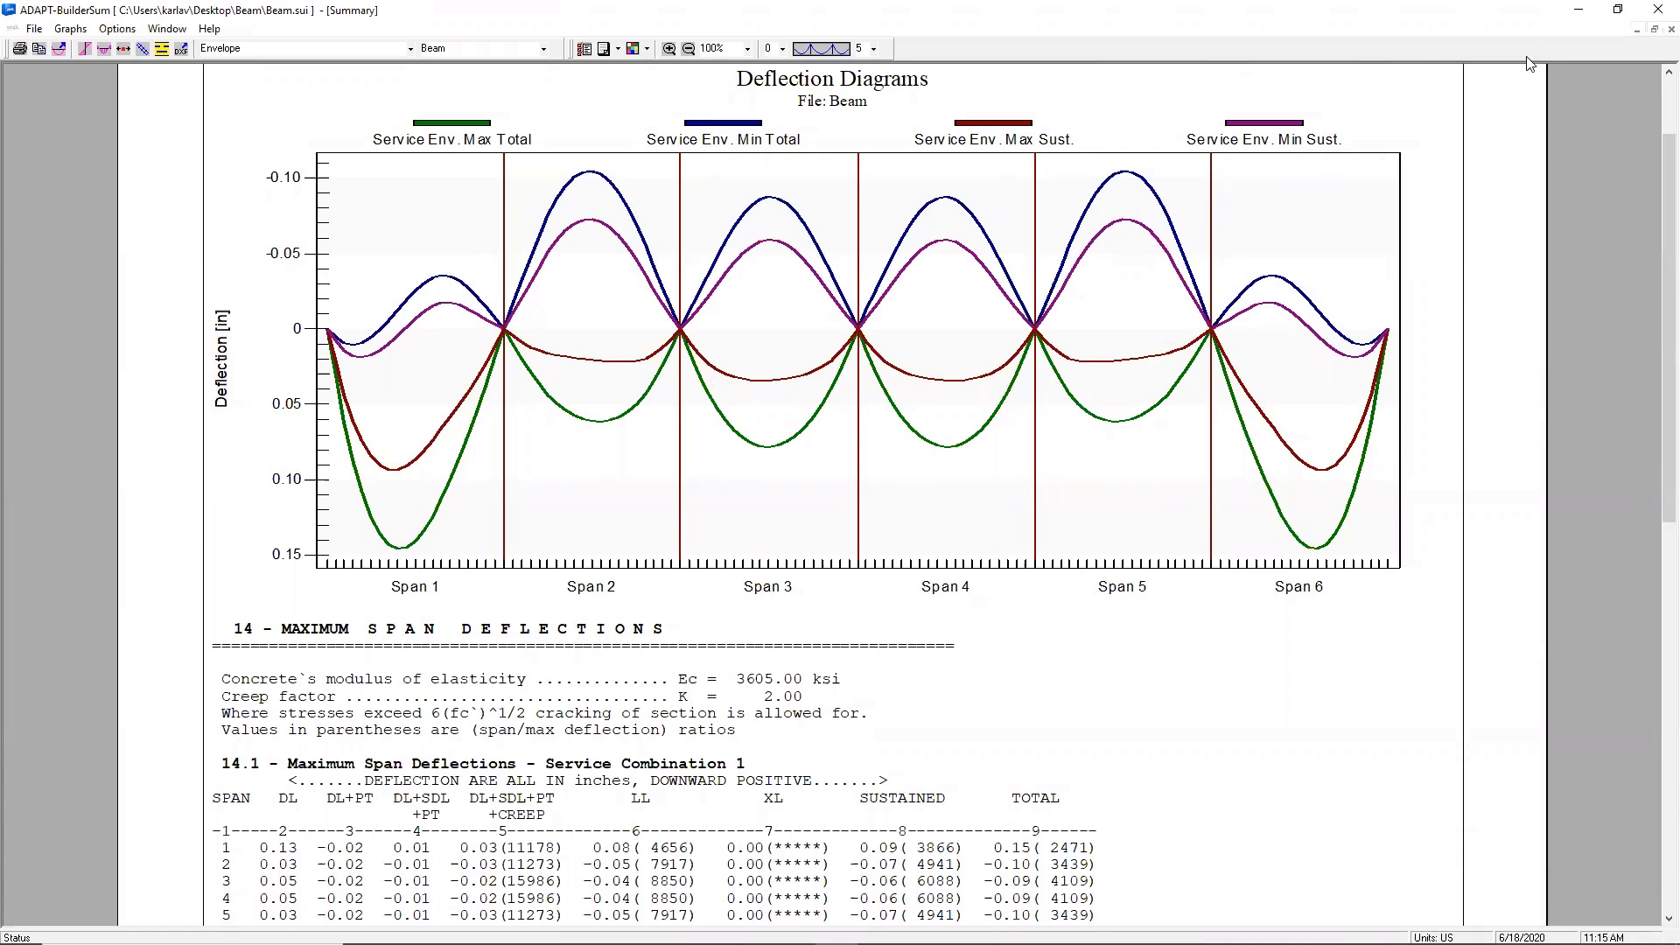
Close BuilderSum and select Report Cover, Concise Report project design parameters, and Legend sections
left_click(1657, 11)
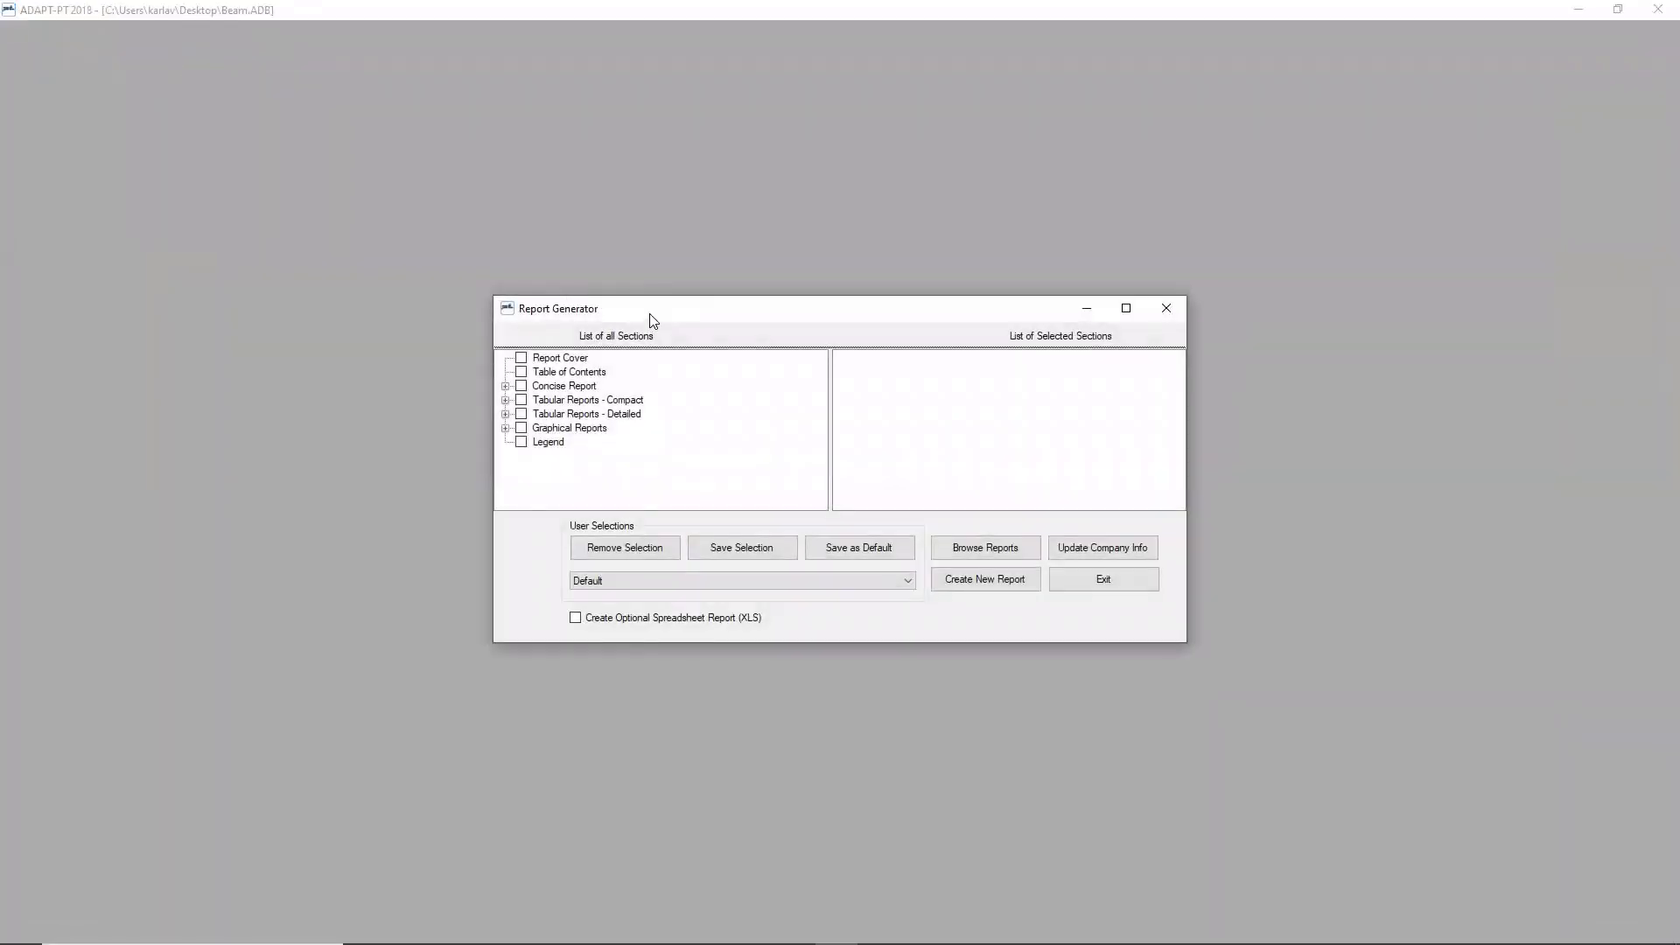
left_click(521, 358)
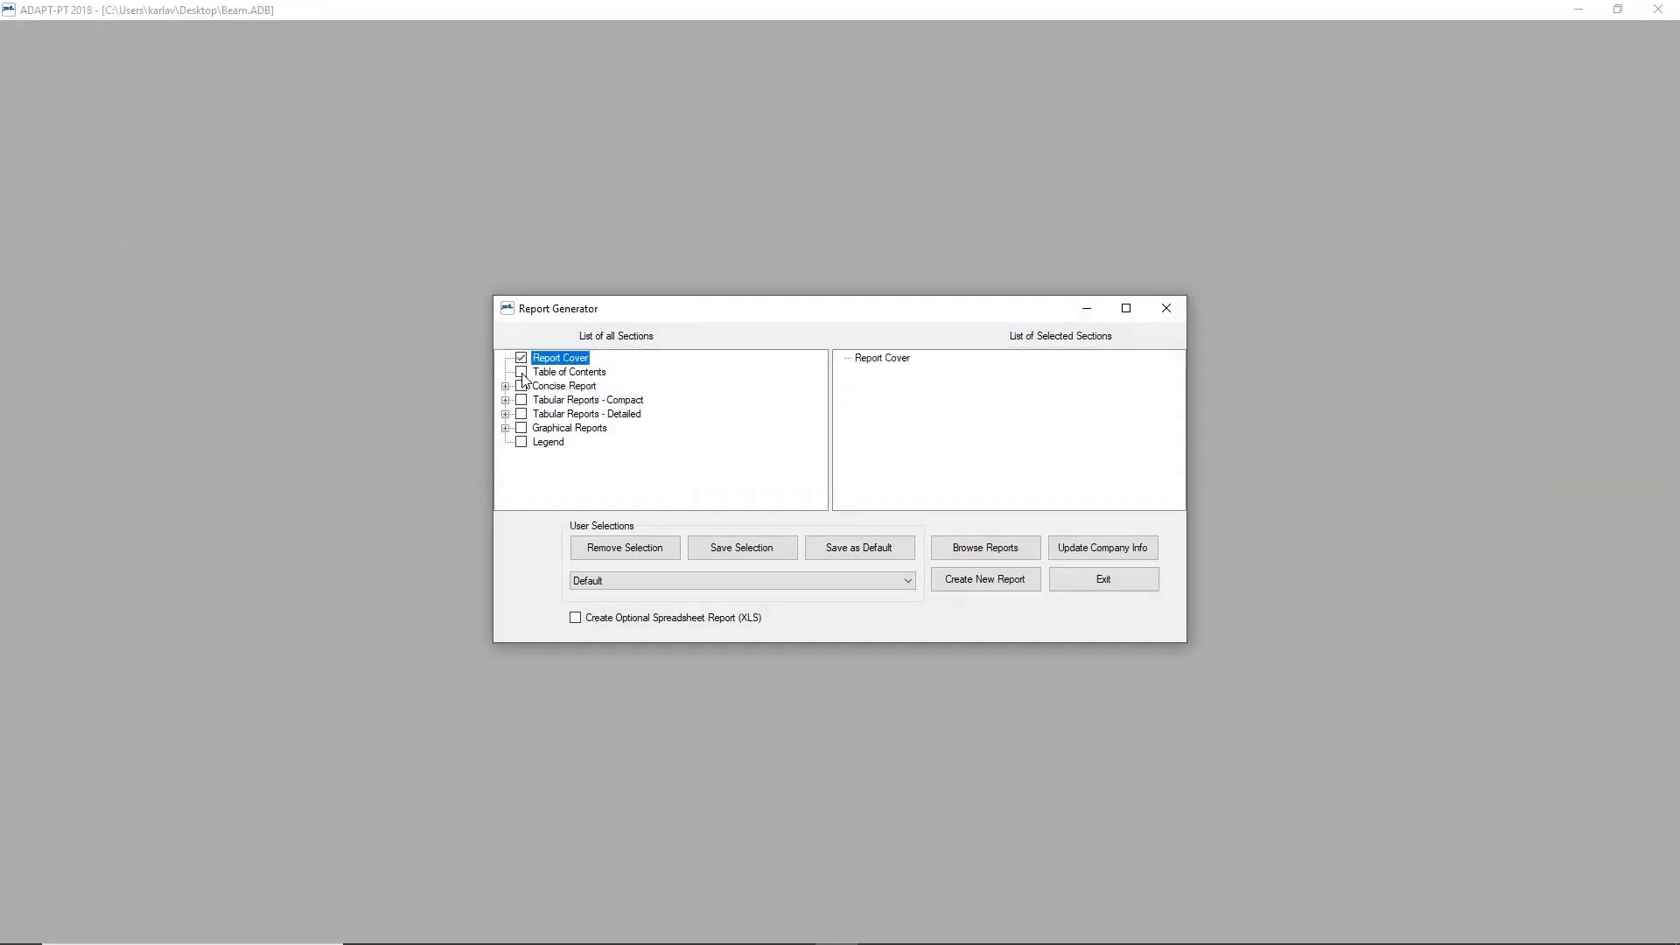
left_click(505, 386)
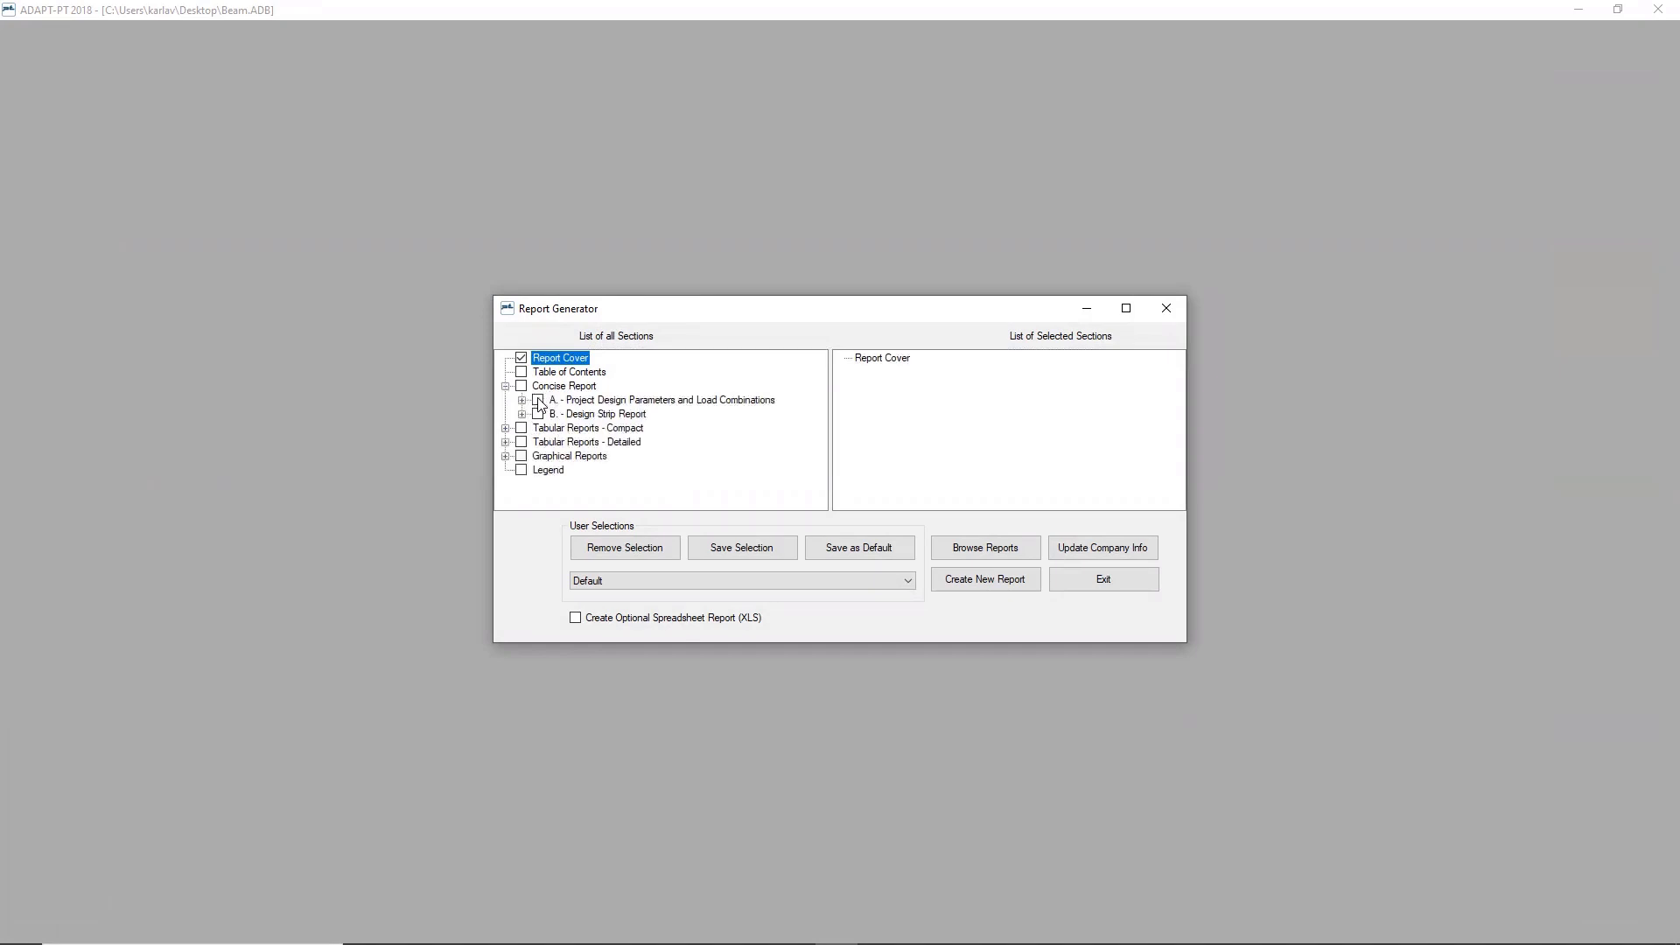
left_click(537, 400)
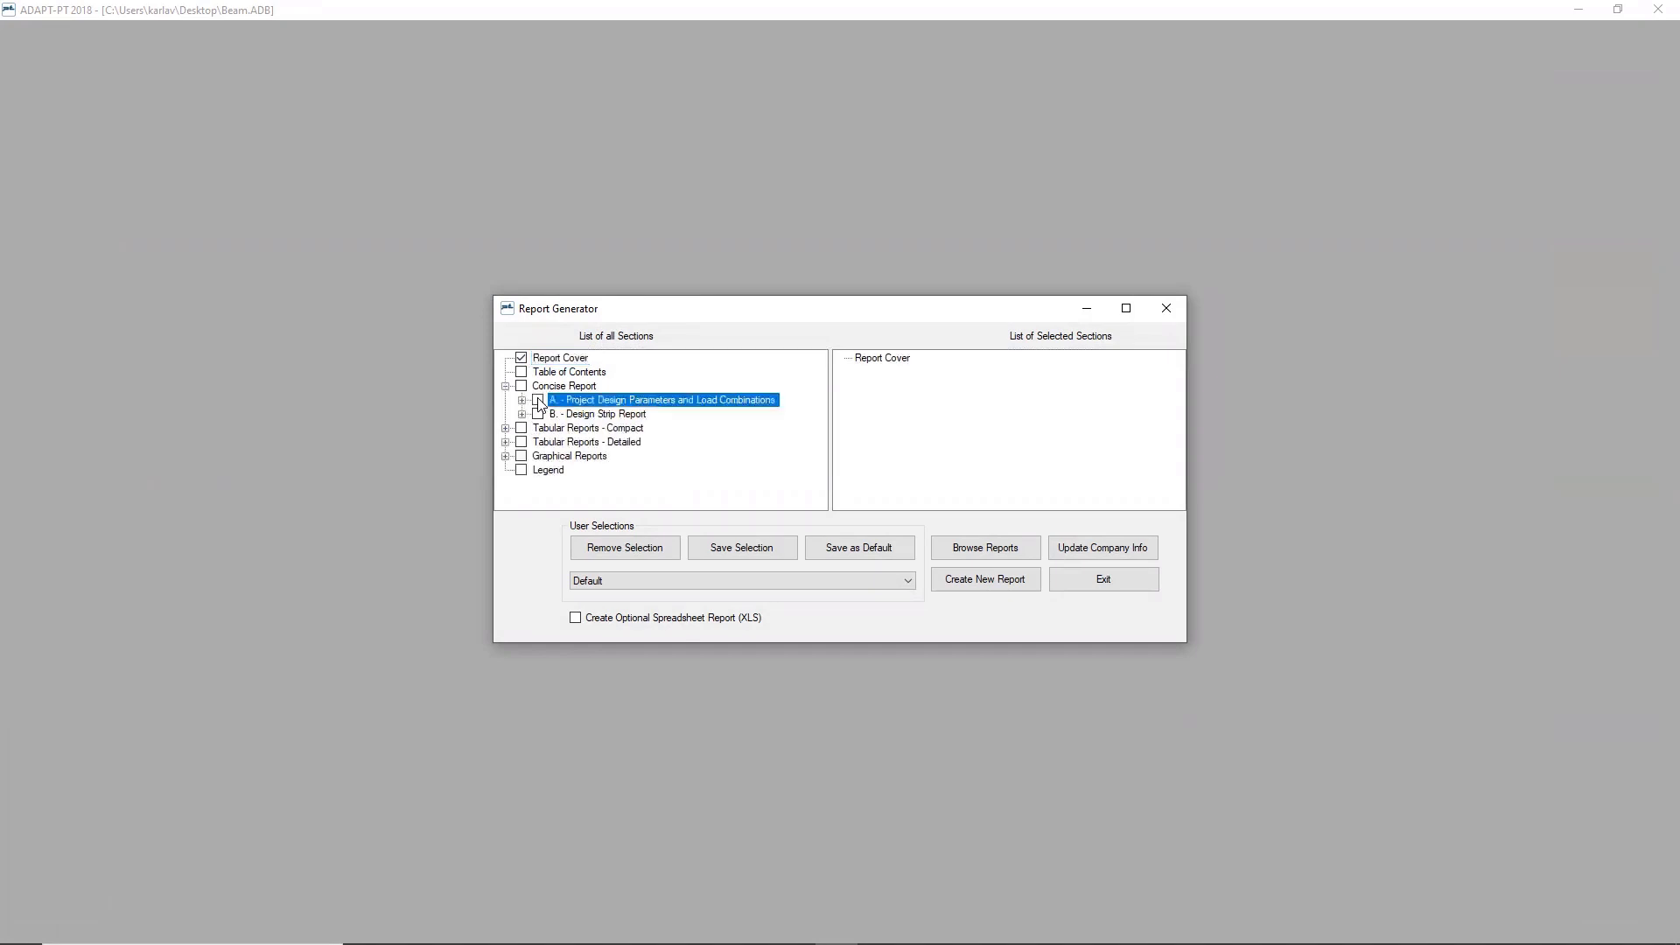
left_click(521, 471)
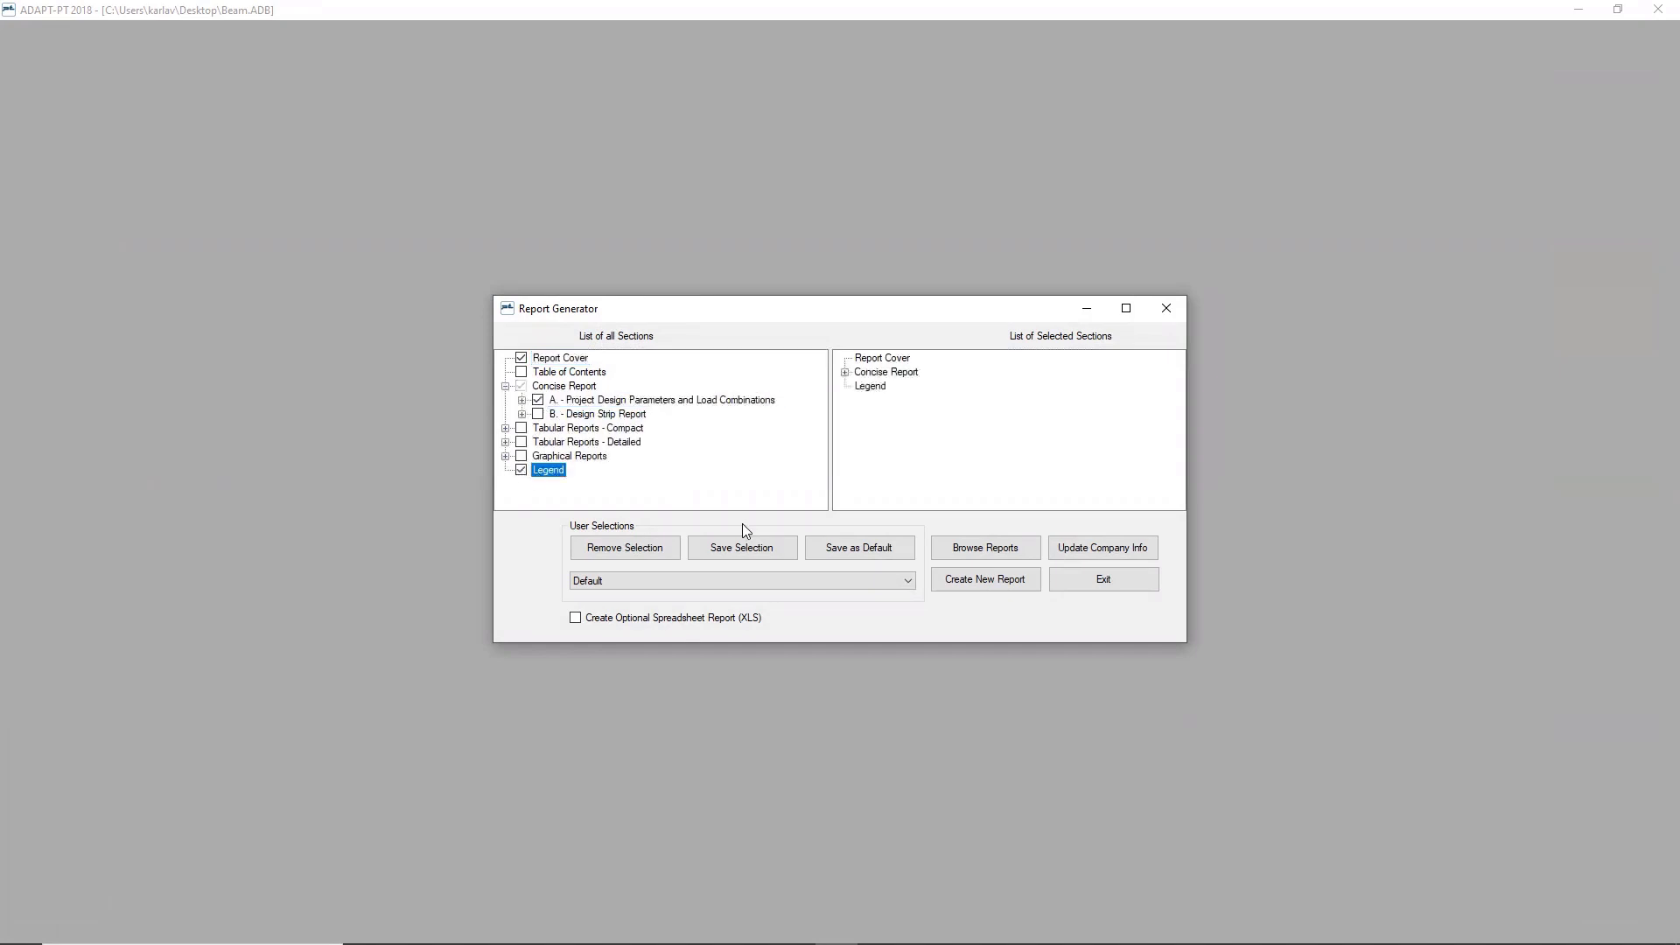
Create the new report and save it as Report_beam
left_click(962, 582)
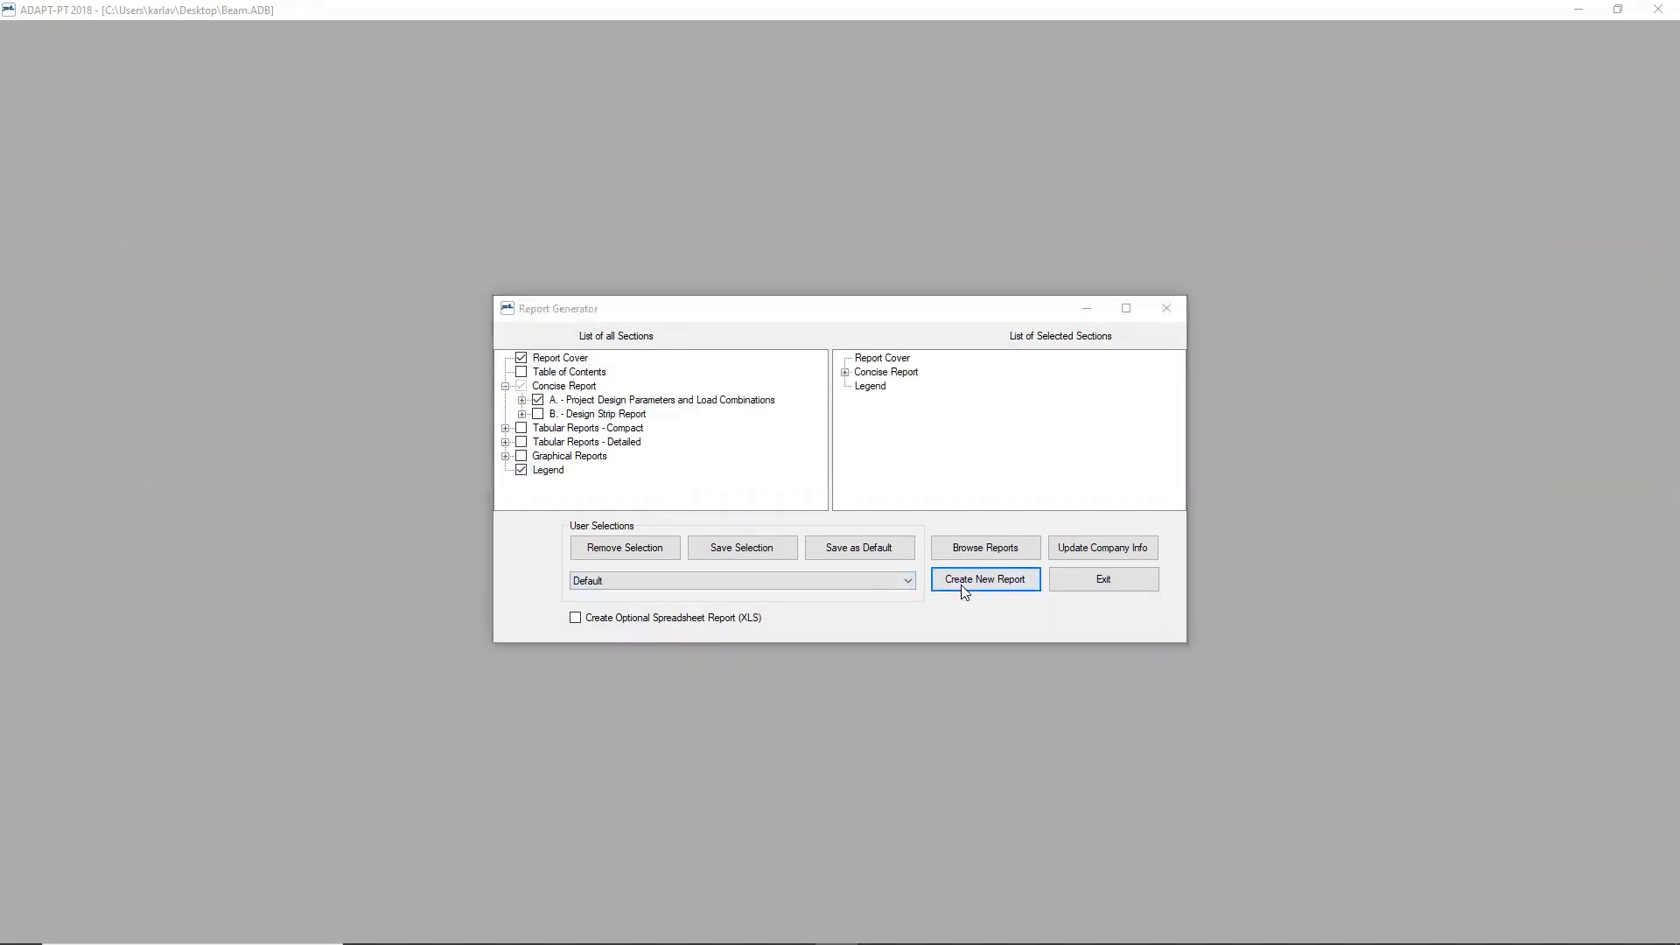
type("Report_beam")
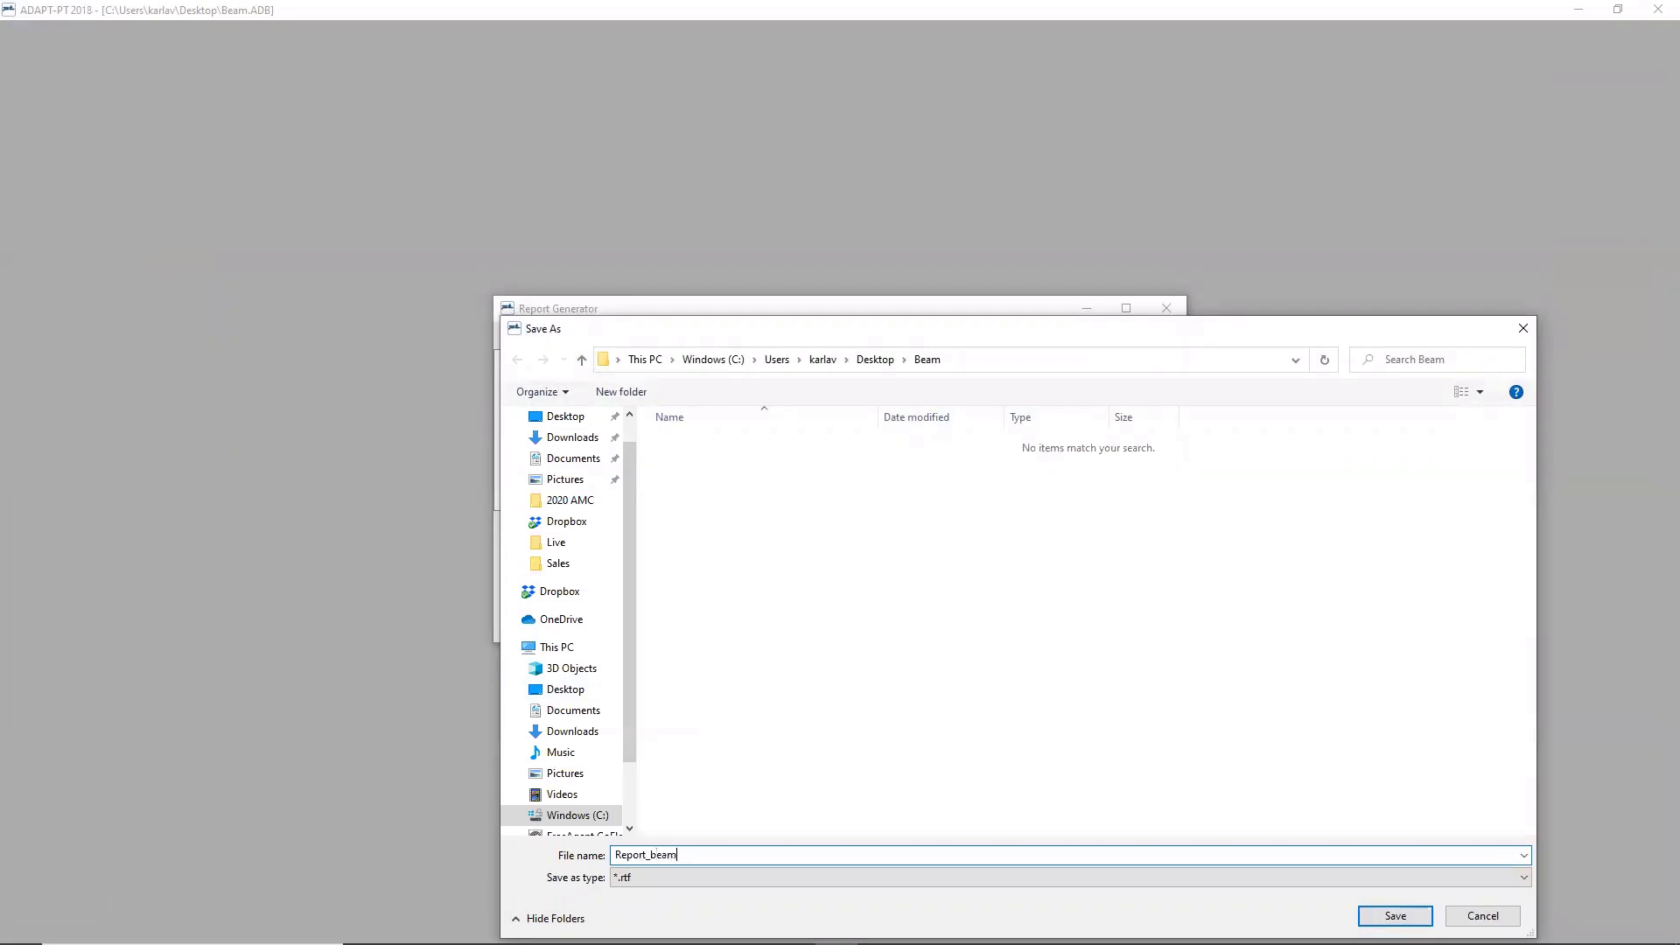
key("Return")
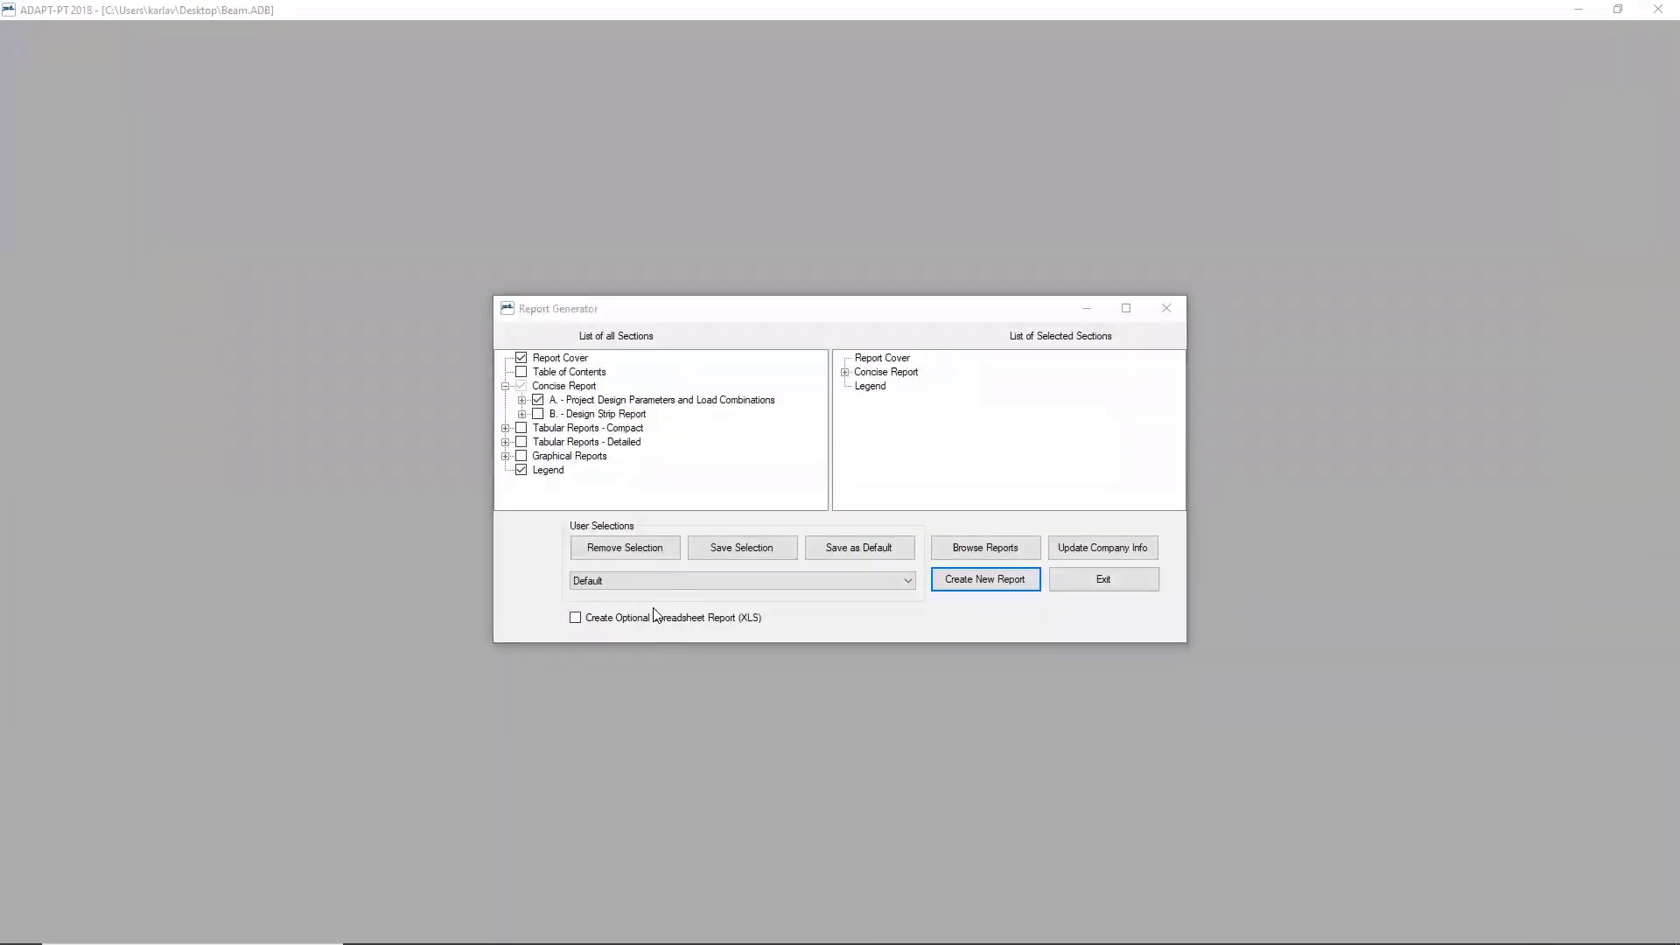